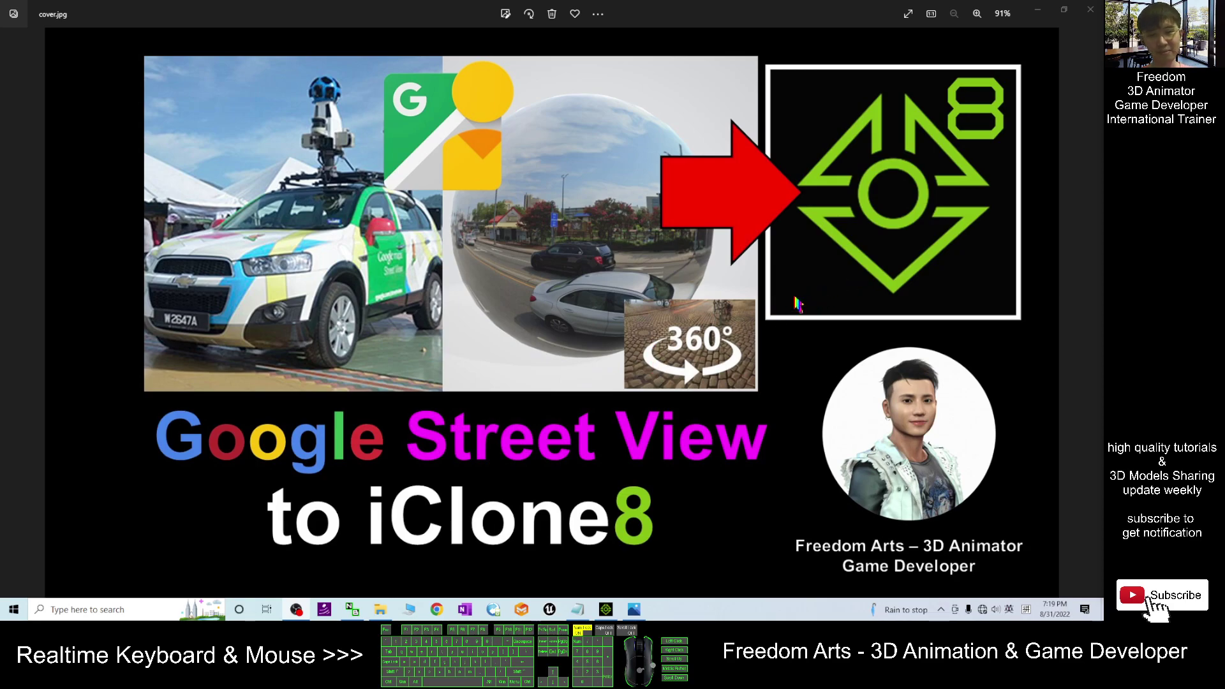
- Bring up note.txt and read the Street View Download 360 entry with its download link
left_click(1036, 13)
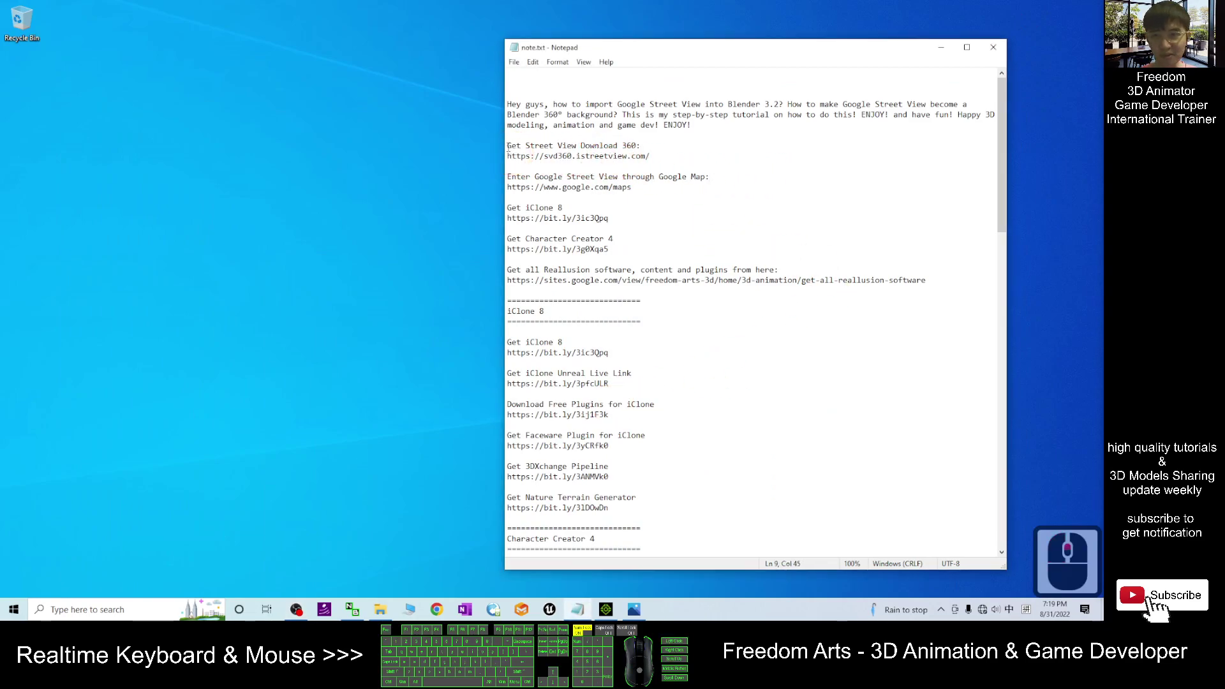
left_click_drag(509, 147, 632, 149)
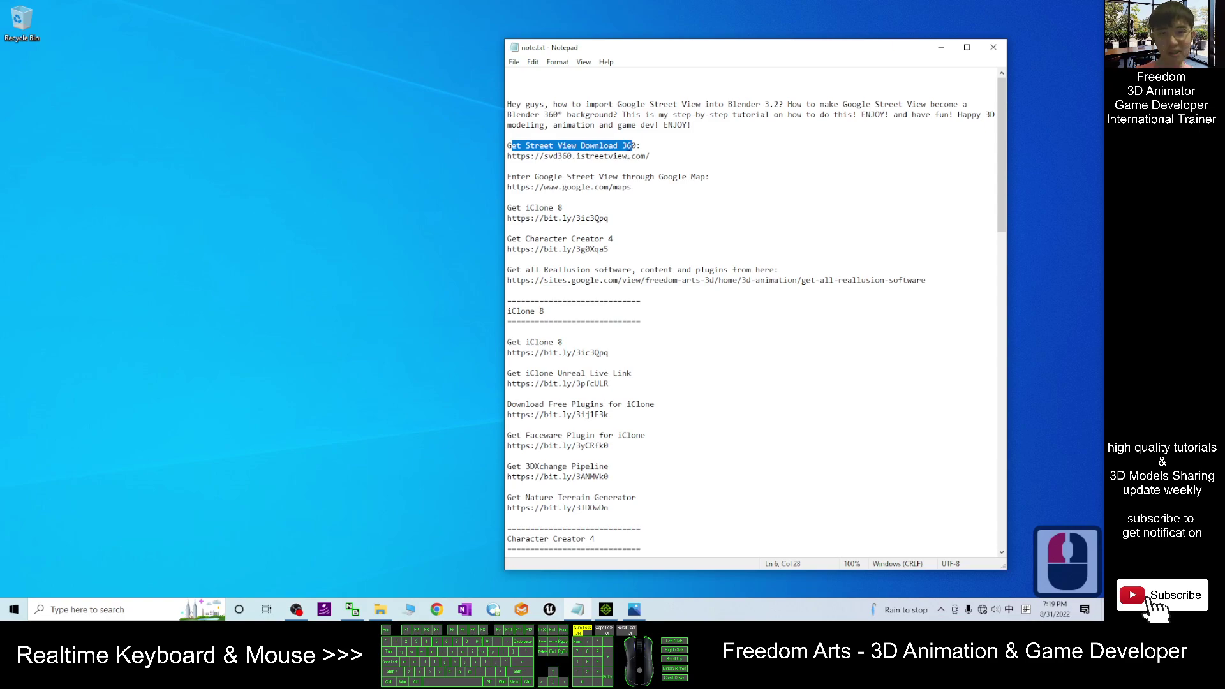
left_click(545, 148)
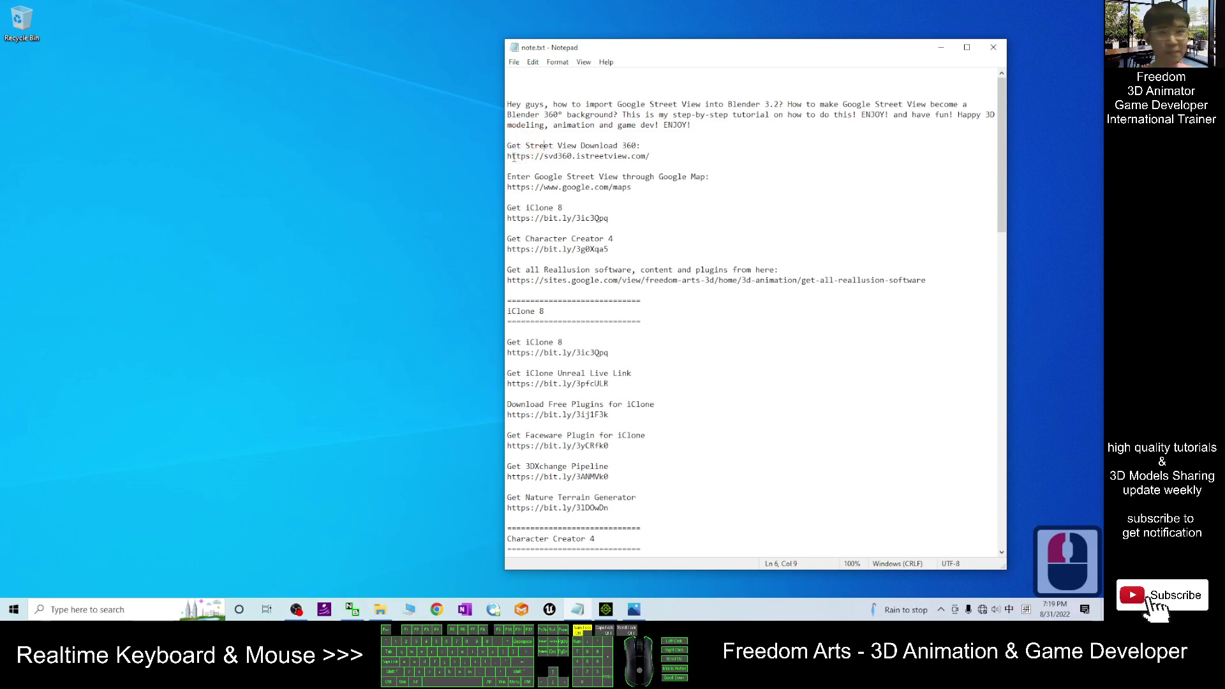
left_click_drag(508, 156, 653, 157)
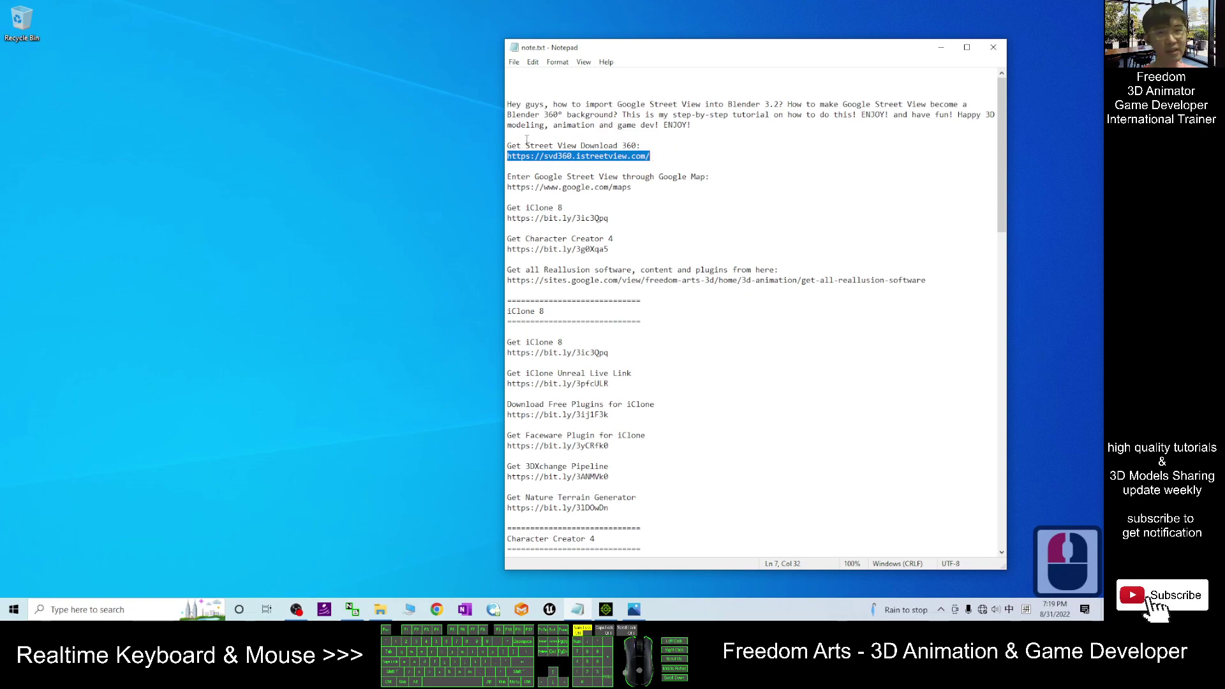
left_click_drag(517, 148, 628, 148)
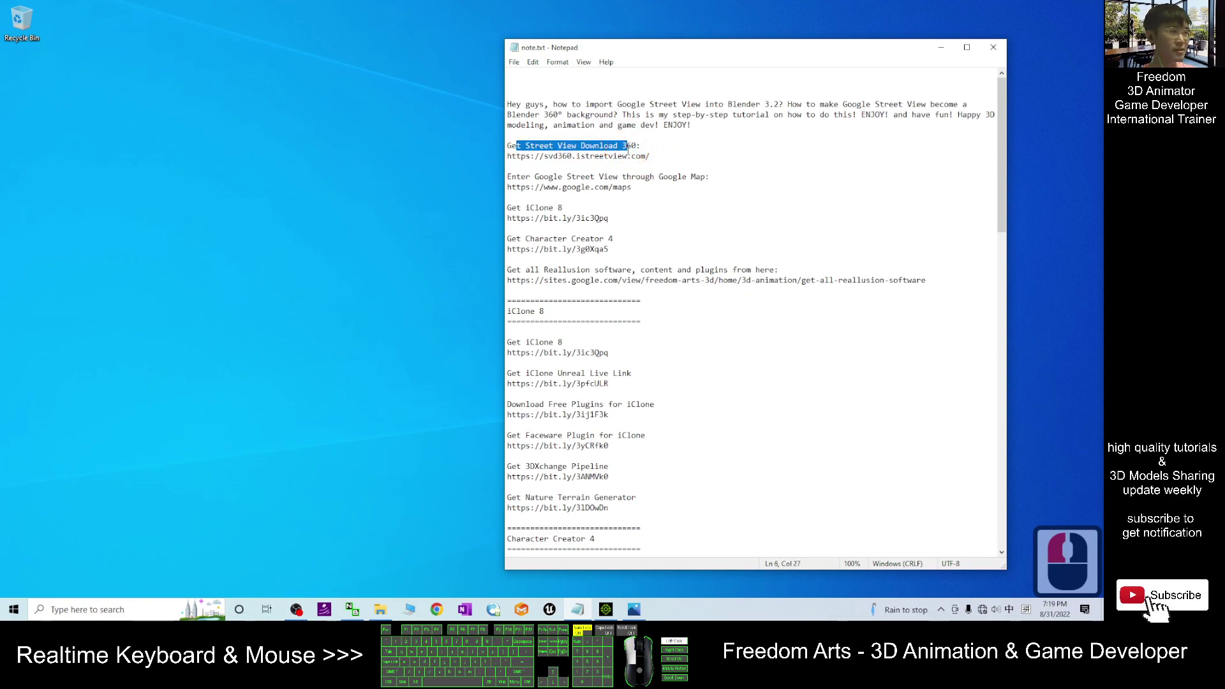
left_click(650, 147)
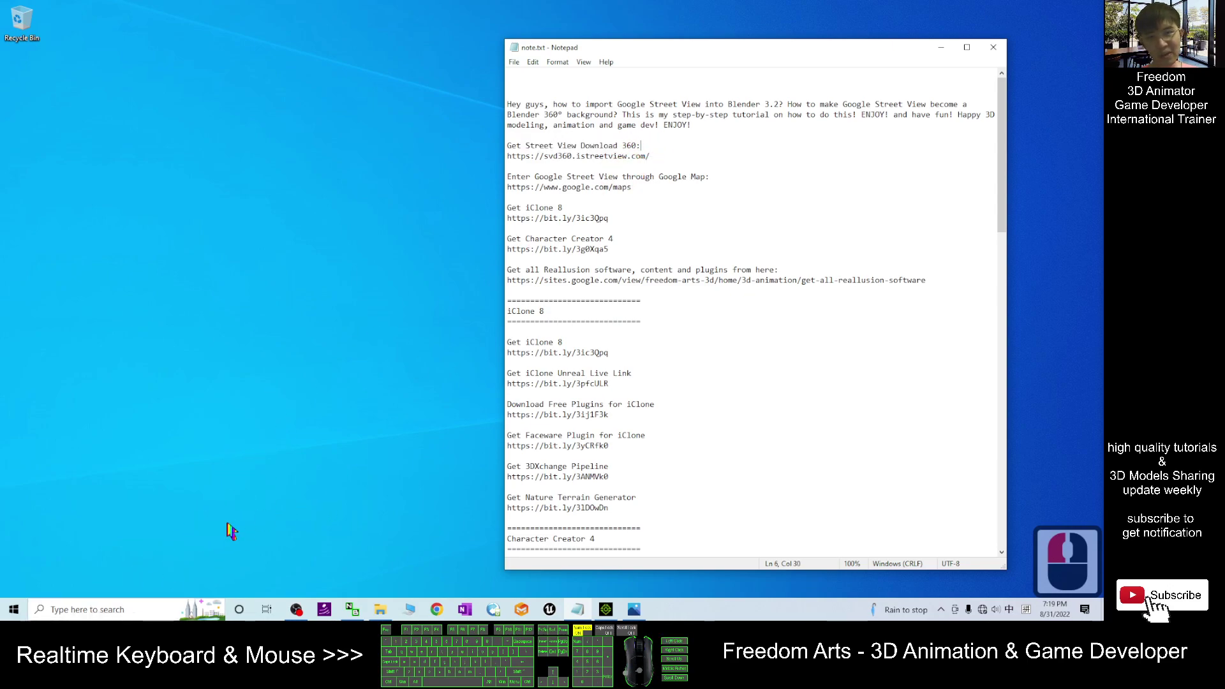
- Find and launch Street View Download 360, move its window clear of the notes, and minimize the notes
left_click(84, 611)
type("st")
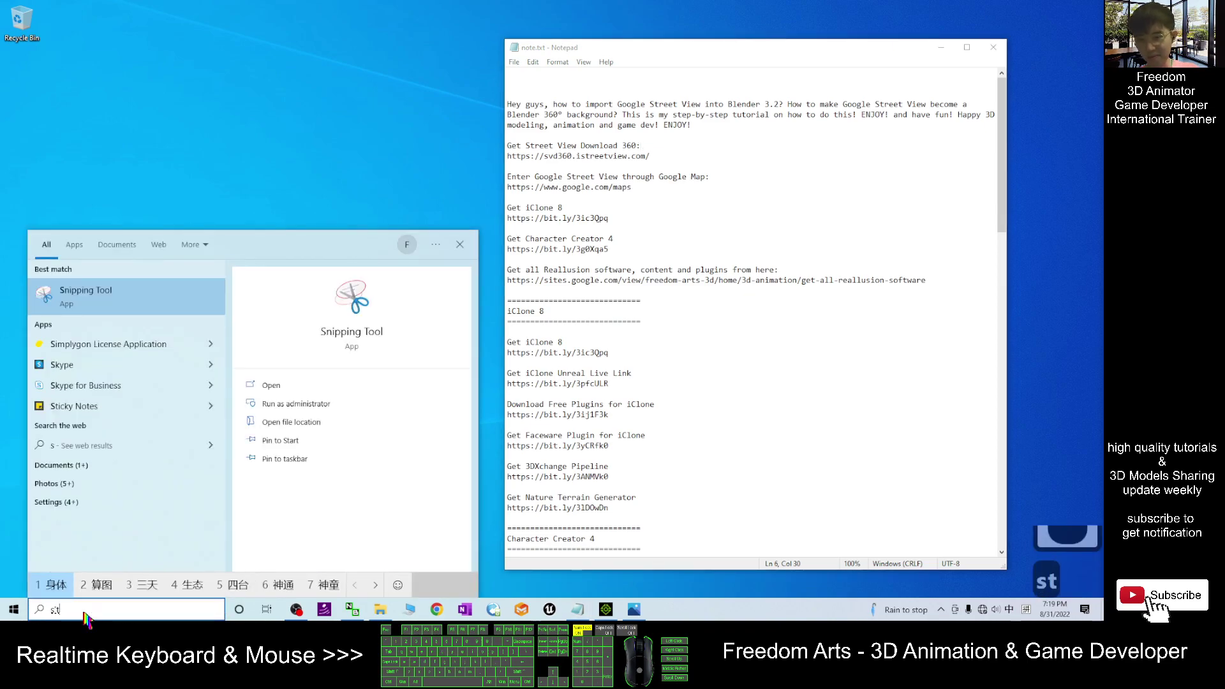
type("reet")
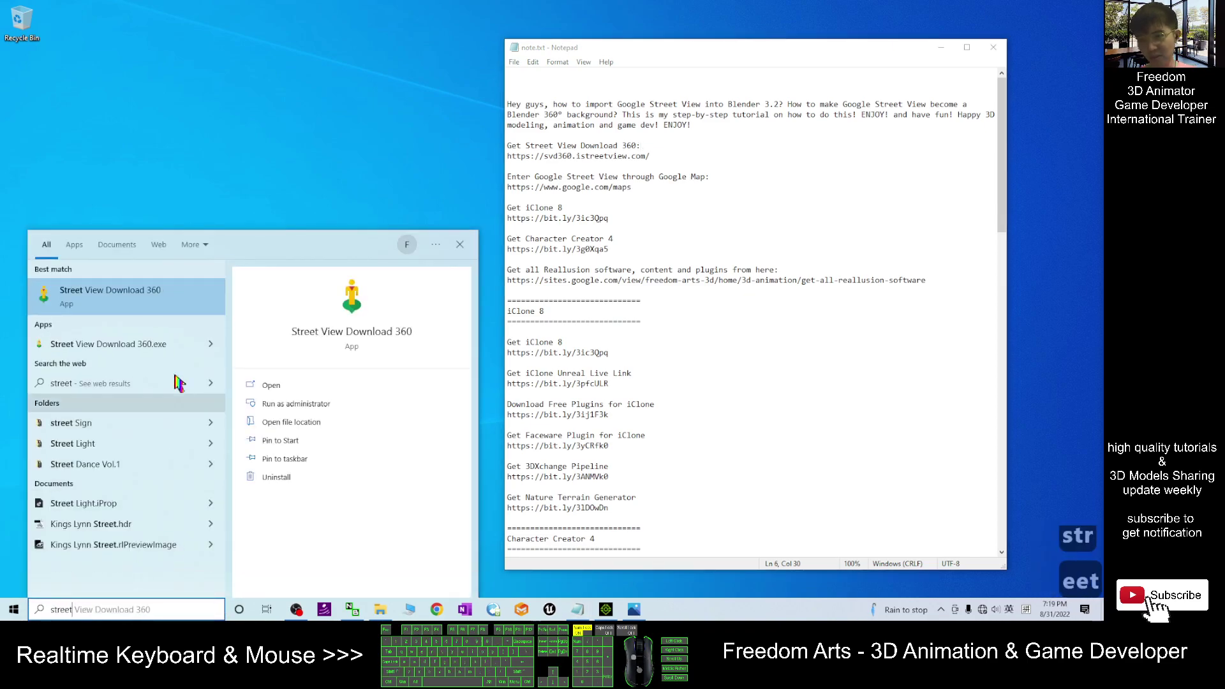
left_click(127, 312)
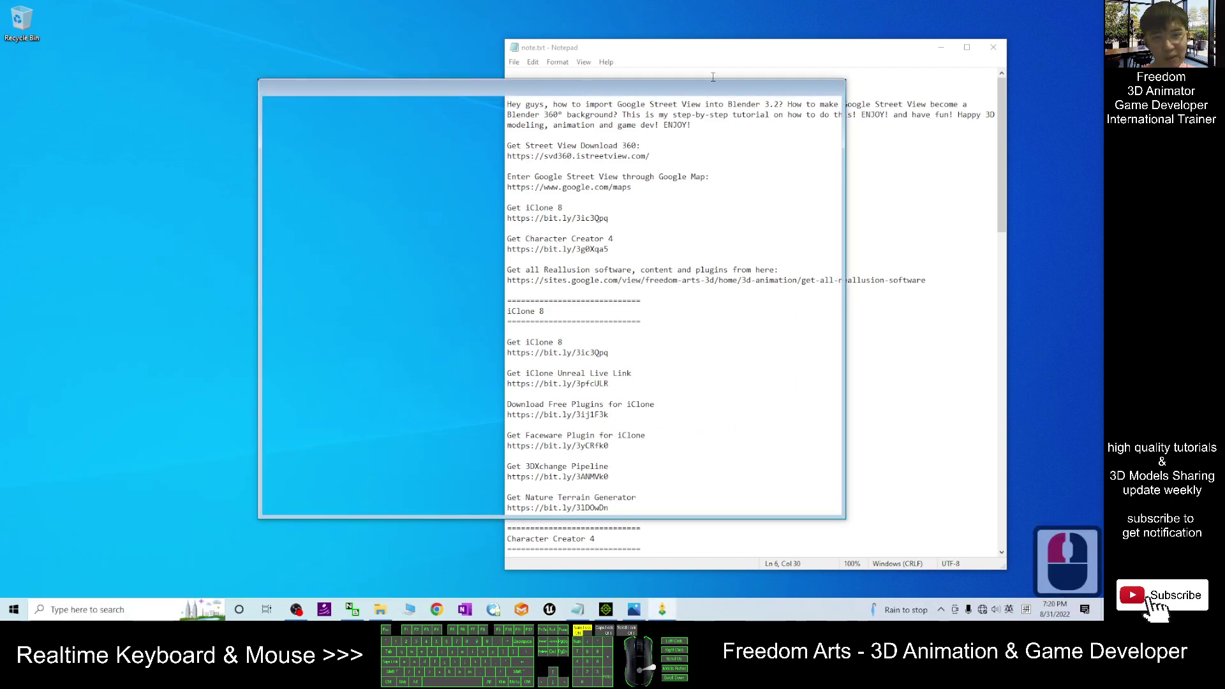
left_click_drag(718, 97, 583, 95)
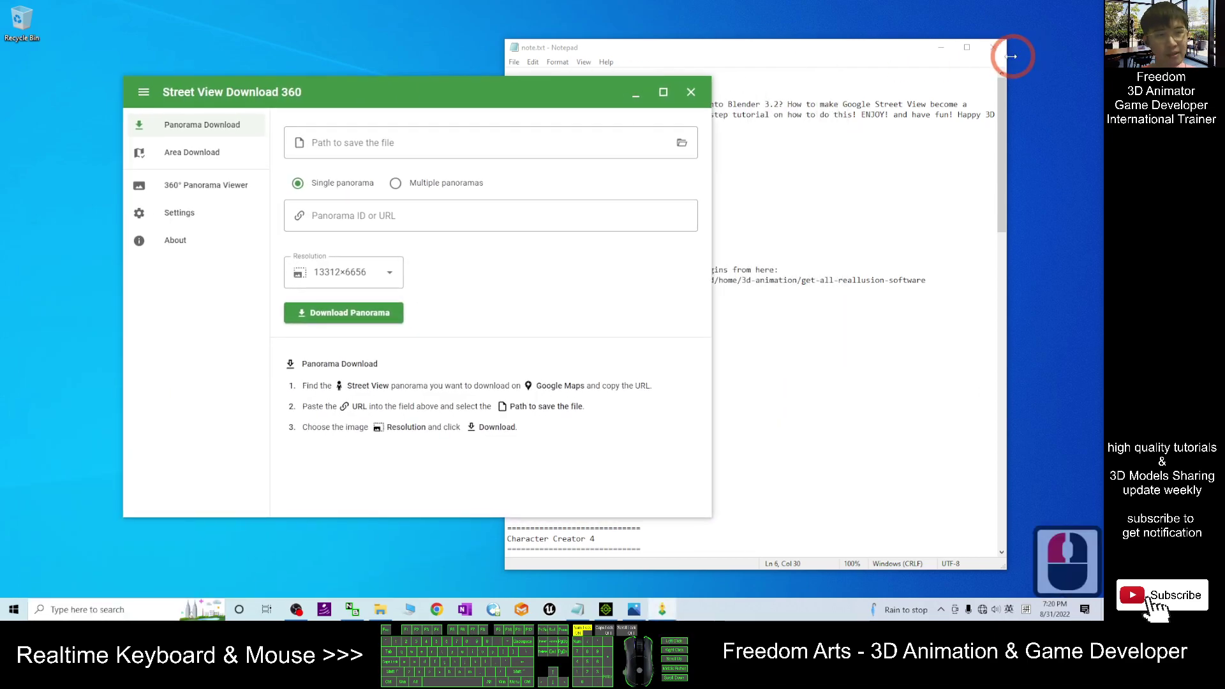
left_click(949, 51)
- Connect the computer to the secured 5 GHz Wi-Fi network and reposition the Street View Download 360 window
left_click(982, 609)
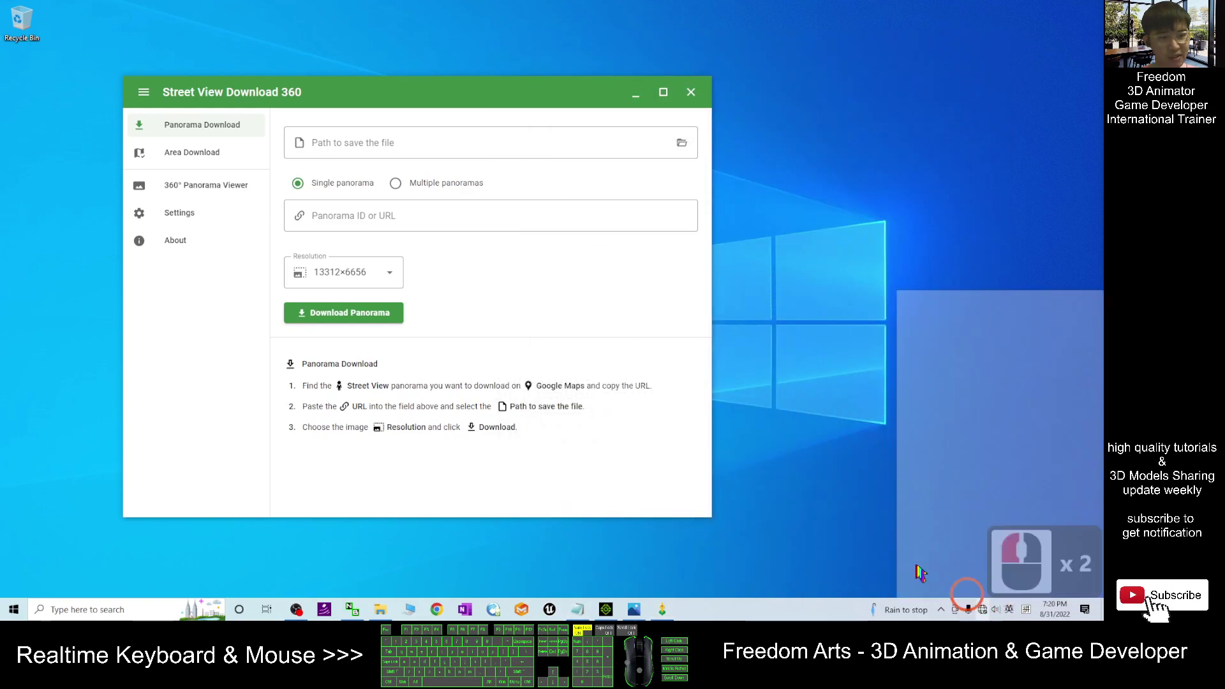
left_click(1005, 275)
left_click(1049, 332)
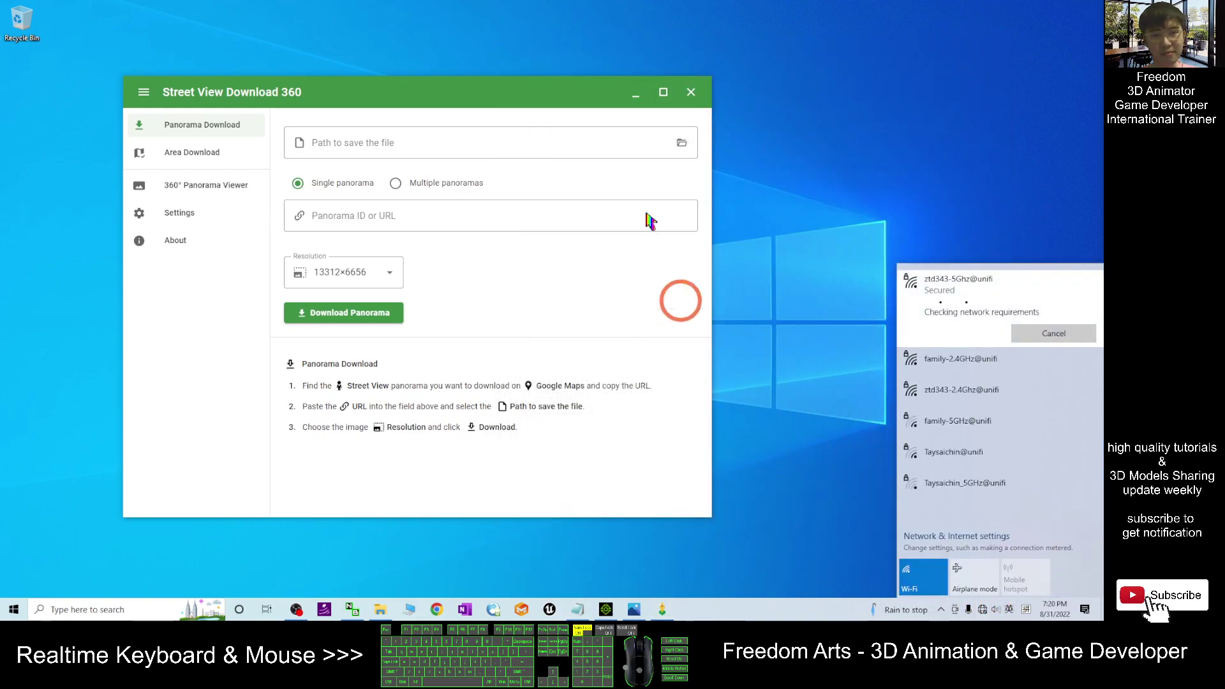
left_click_drag(422, 103, 512, 84)
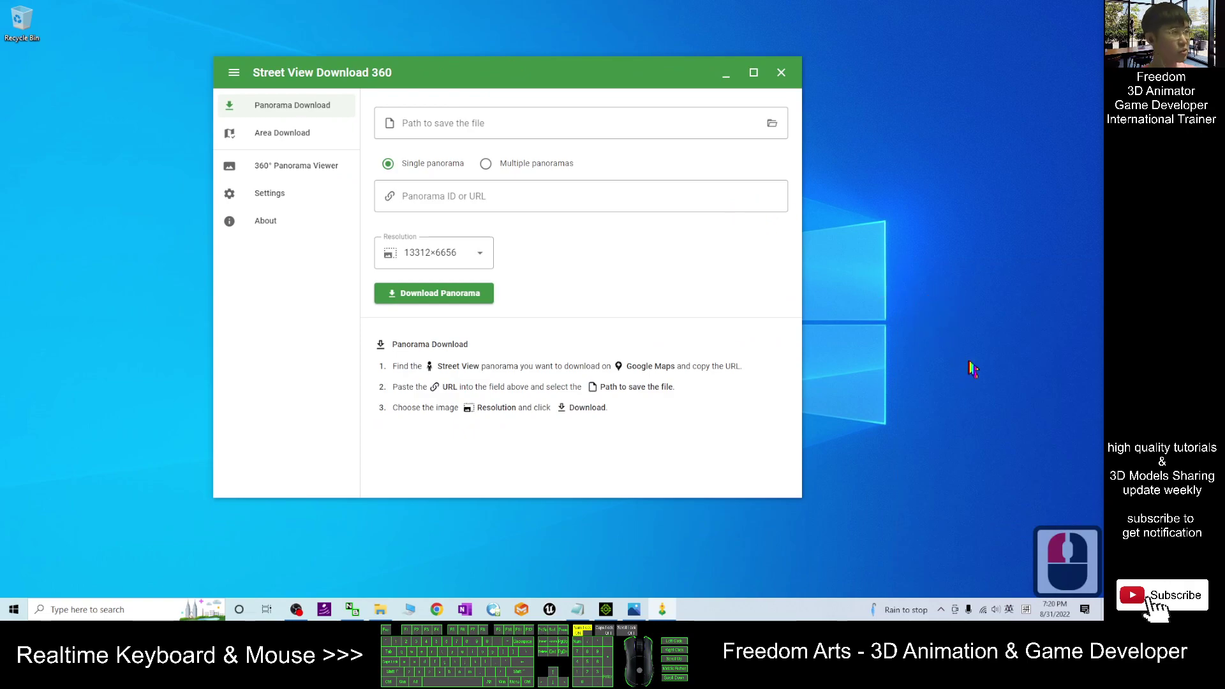
left_click(577, 609)
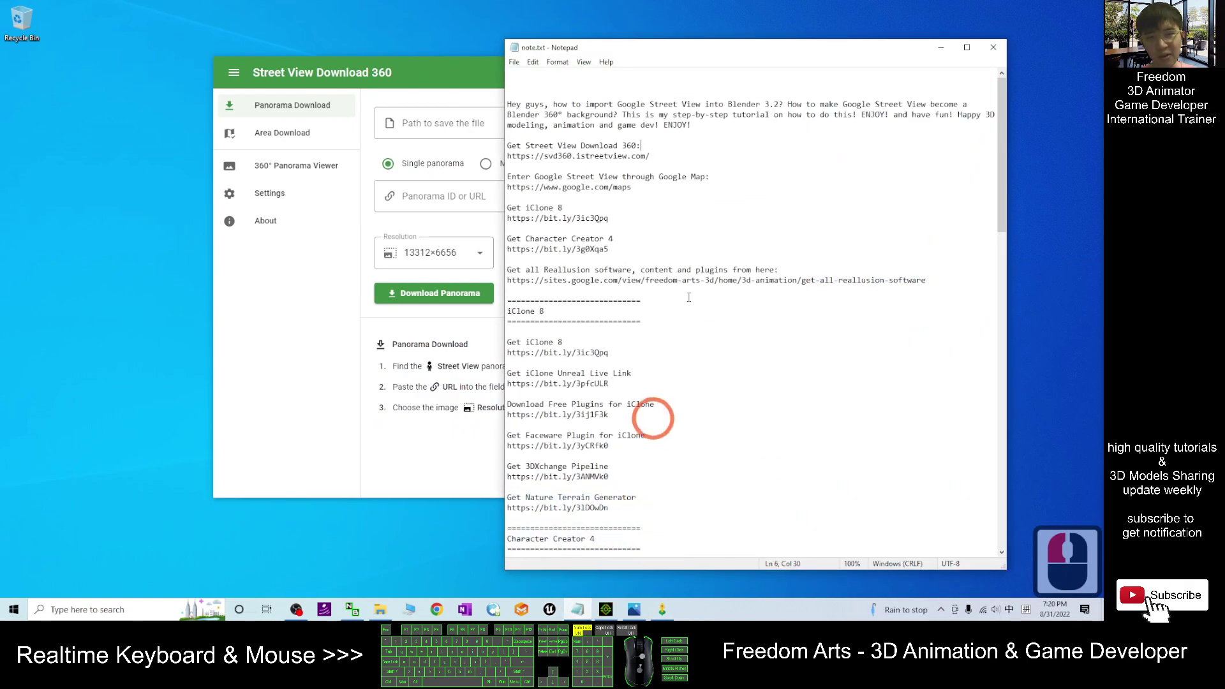
left_click_drag(636, 188, 511, 190)
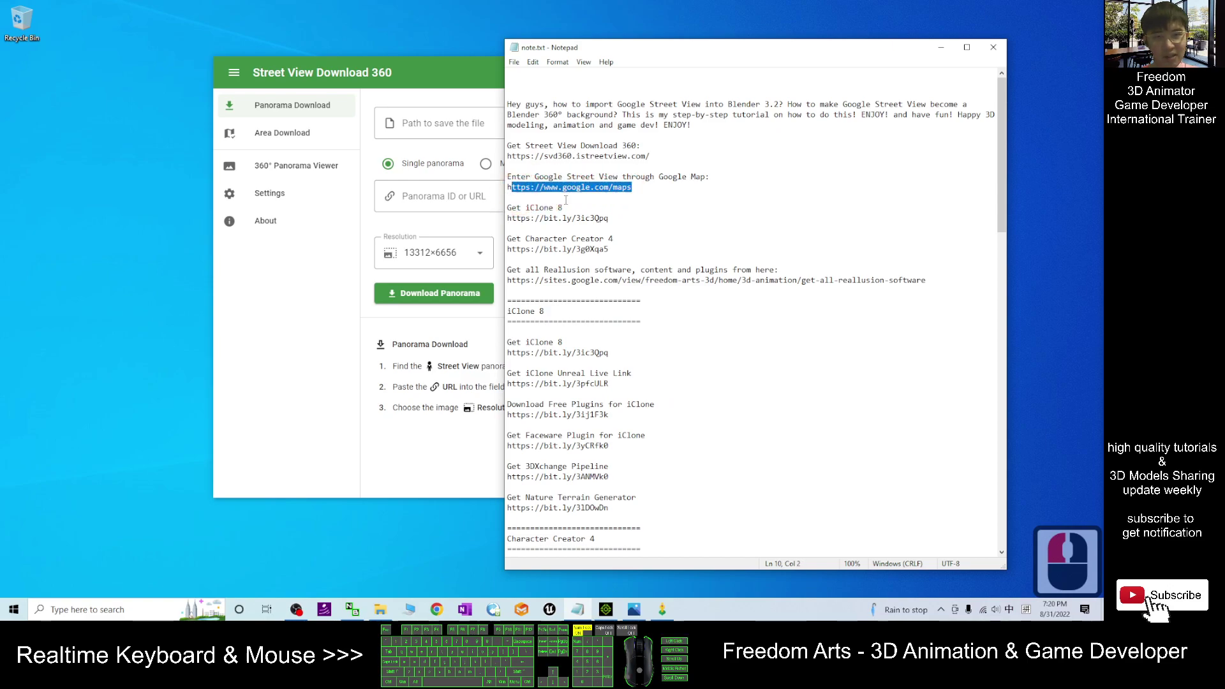
left_click_drag(646, 187, 507, 187)
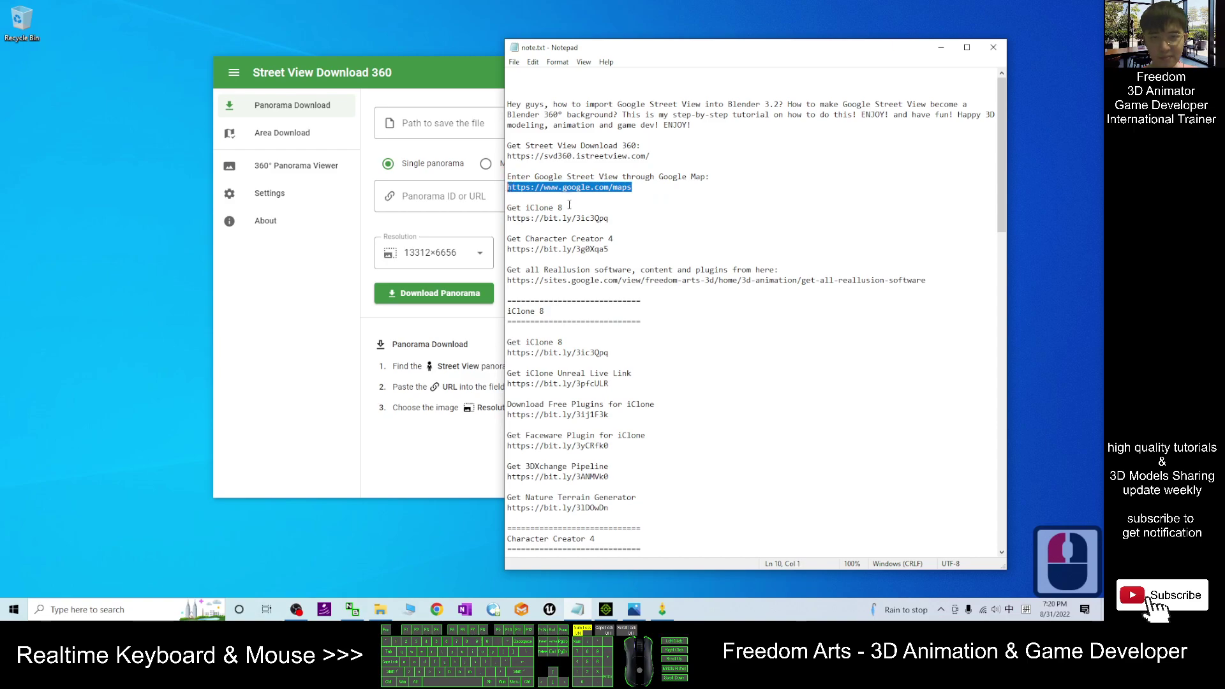
key("ctrl+c")
left_click(940, 47)
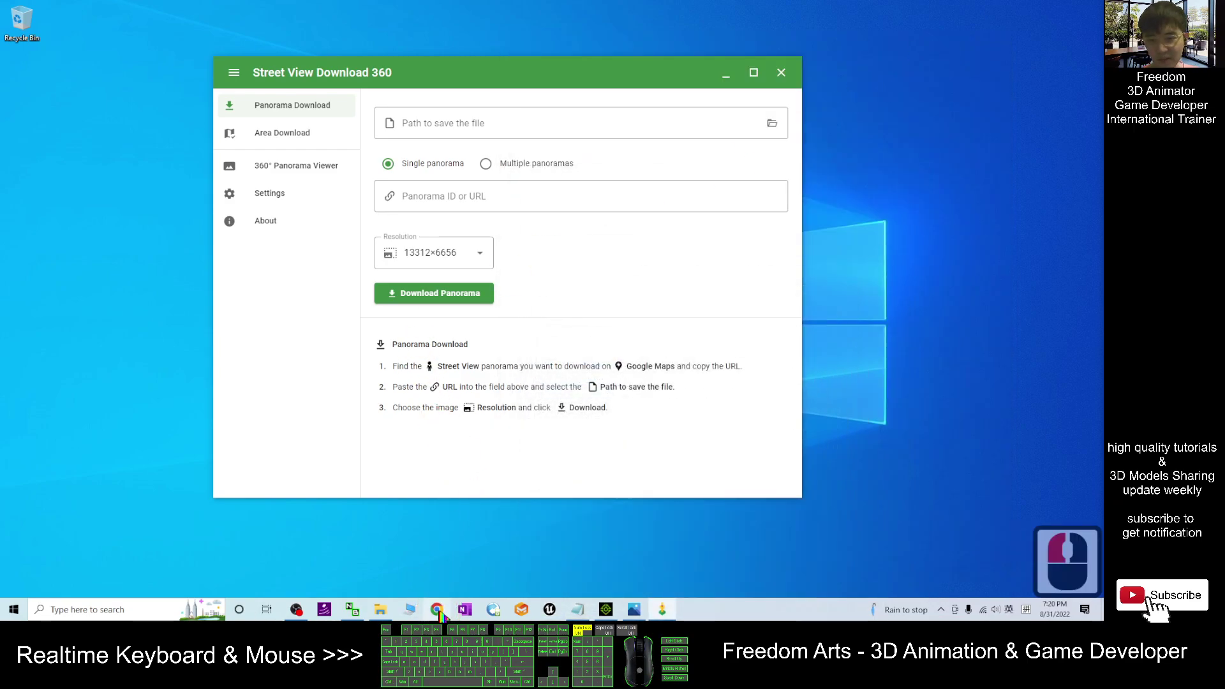
- Open the copied Google Maps address in Chrome under the Person 1 profile and maximize the browser window
left_click(439, 609)
left_click(550, 349)
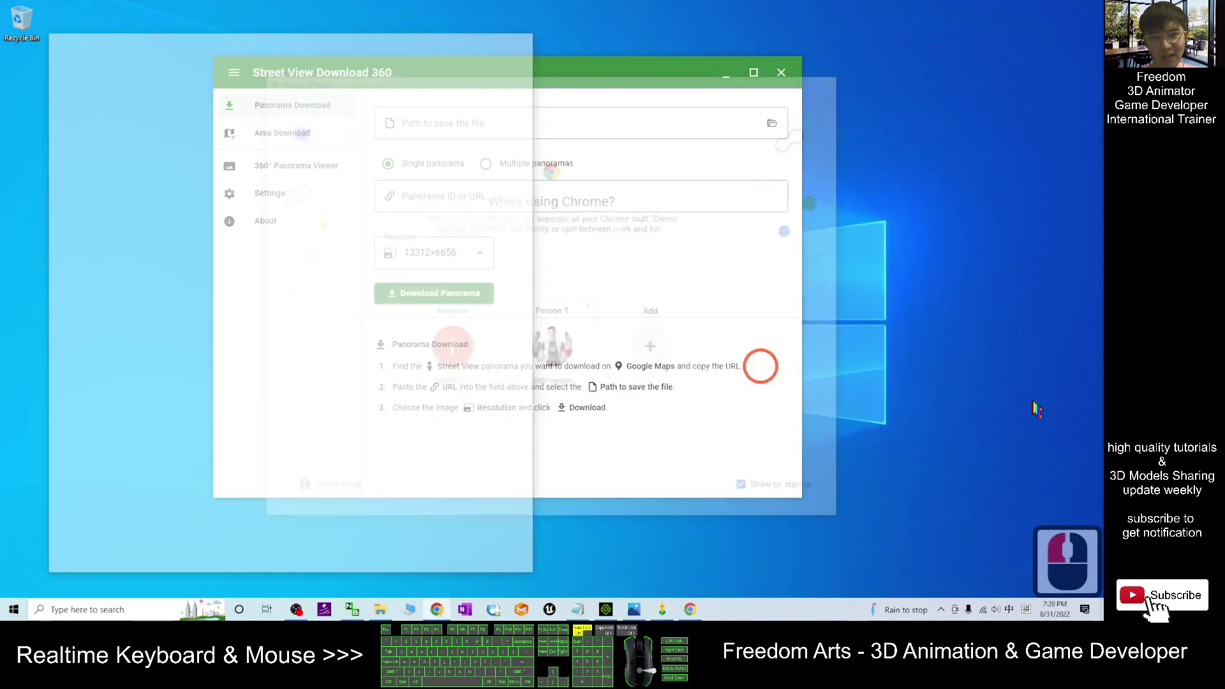
key("ctrl+v")
key("Return")
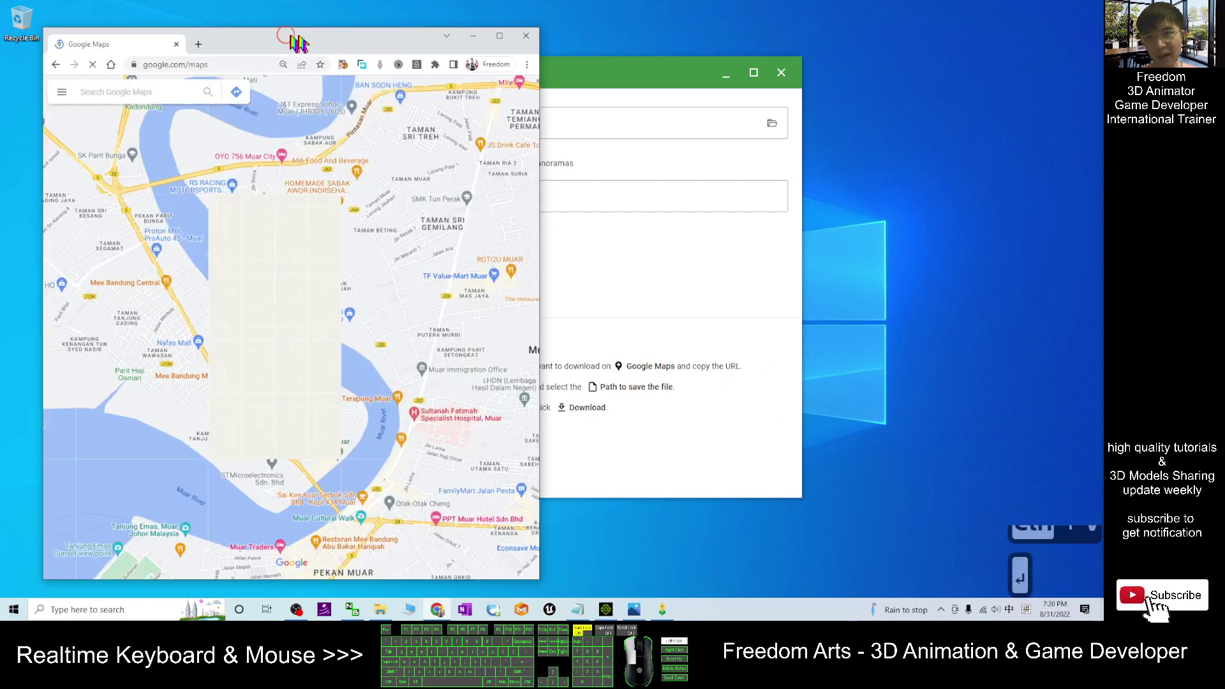
left_click_drag(247, 49, 646, 64)
double_click(647, 61)
- Zoom the map out from Muar to the globe and bring Europe into view
scroll(548, 319, "down", 20)
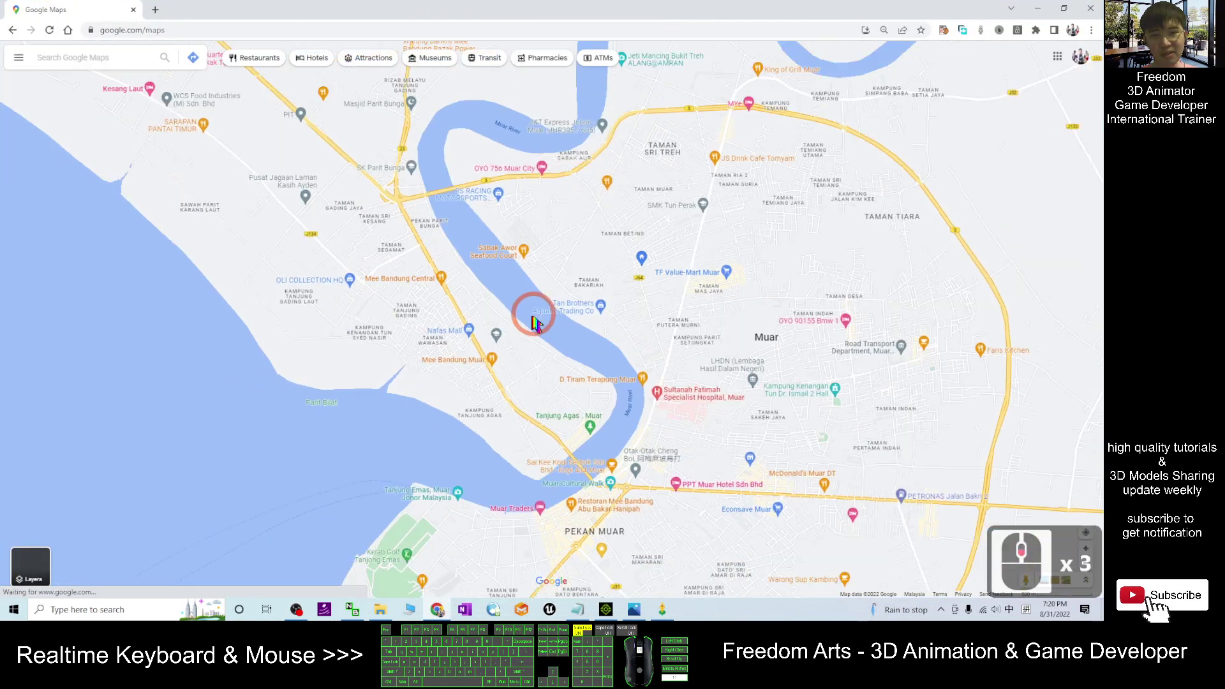
scroll(573, 333, "down", 14)
left_click_drag(344, 278, 572, 412)
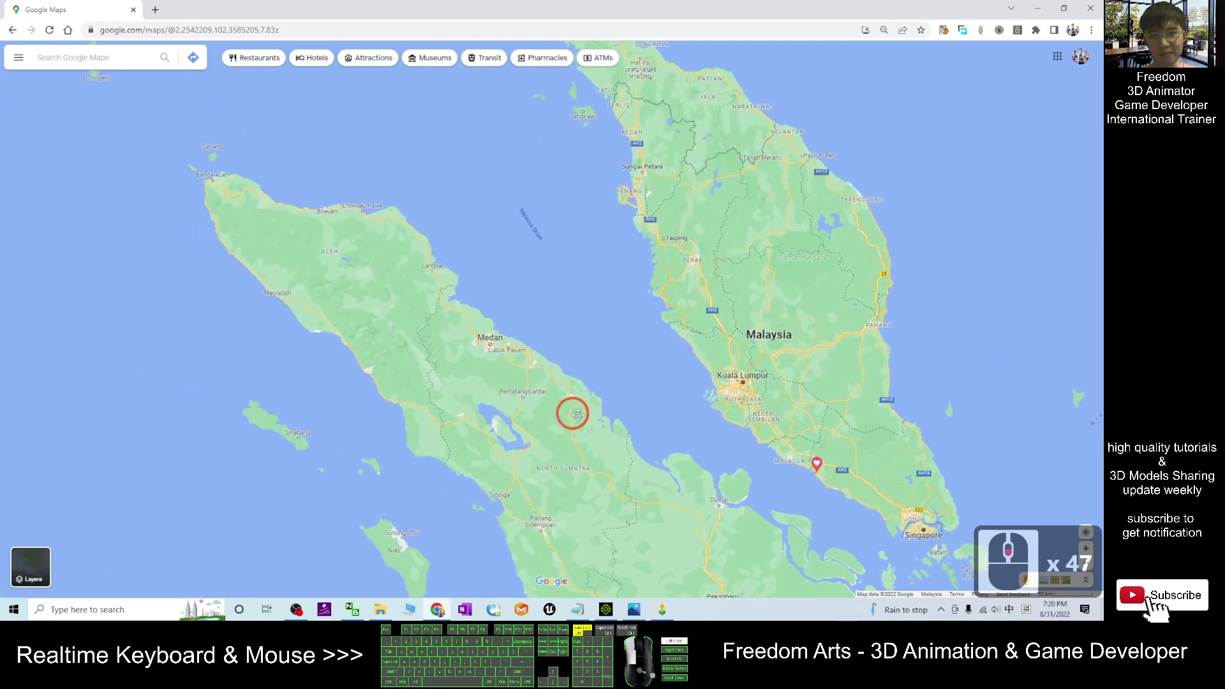
scroll(548, 370, "down", 5)
scroll(548, 371, "down", 2)
left_click_drag(358, 237, 734, 474)
left_click_drag(298, 287, 551, 471)
scroll(689, 409, "down", 3)
scroll(690, 406, "down", 2)
scroll(865, 375, "down", 4)
left_click_drag(919, 306, 733, 326)
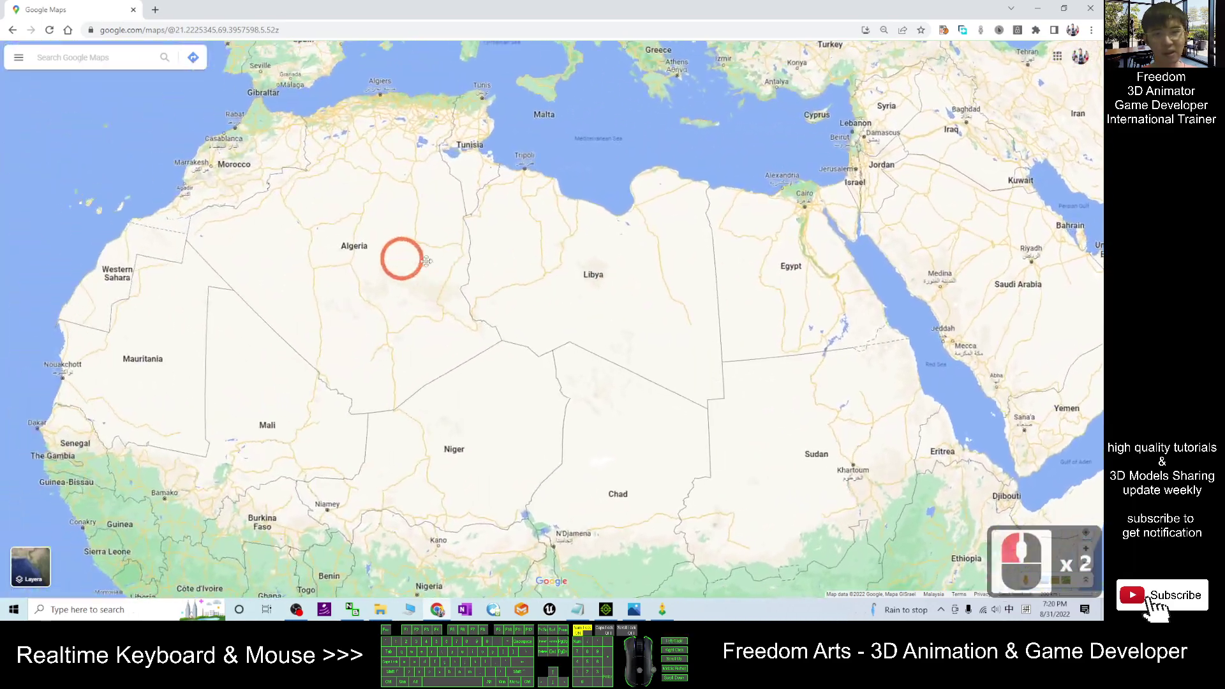
scroll(464, 314, "down", 1)
scroll(483, 325, "down", 5)
left_click_drag(683, 194, 686, 351)
left_click_drag(651, 315, 635, 295)
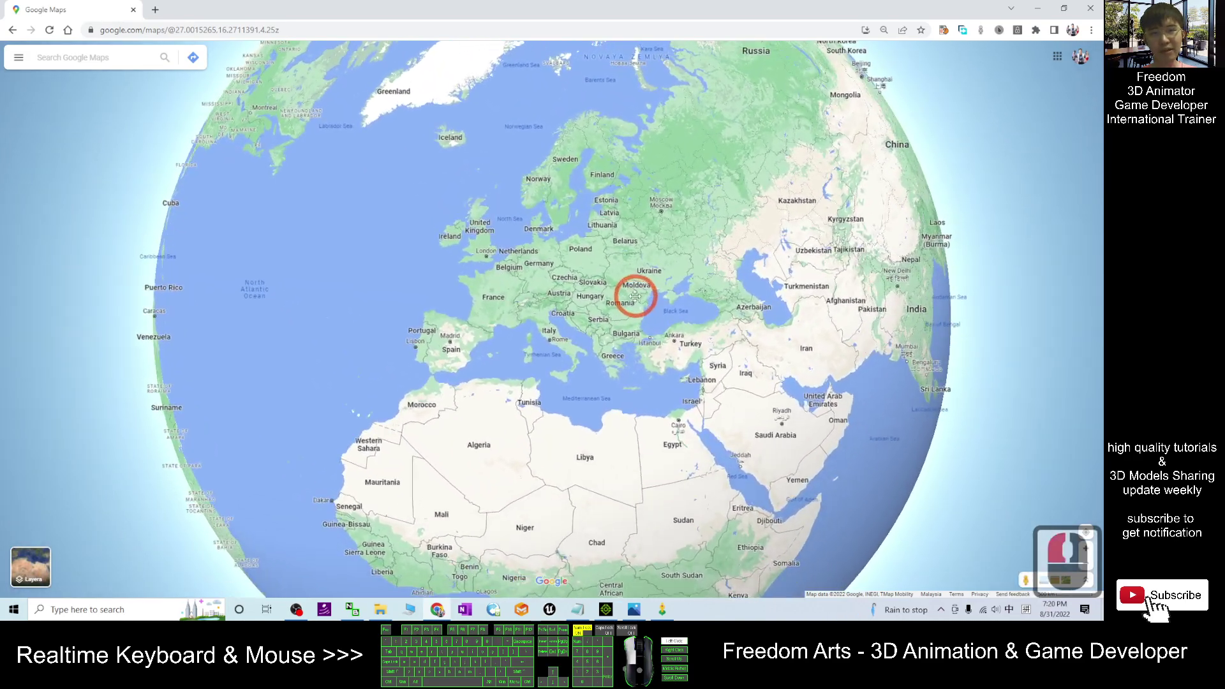
- Search Google Maps for "eiffel tower" and open the Eiffel Tower result at Avenue Anatole France, Paris
double_click(110, 57)
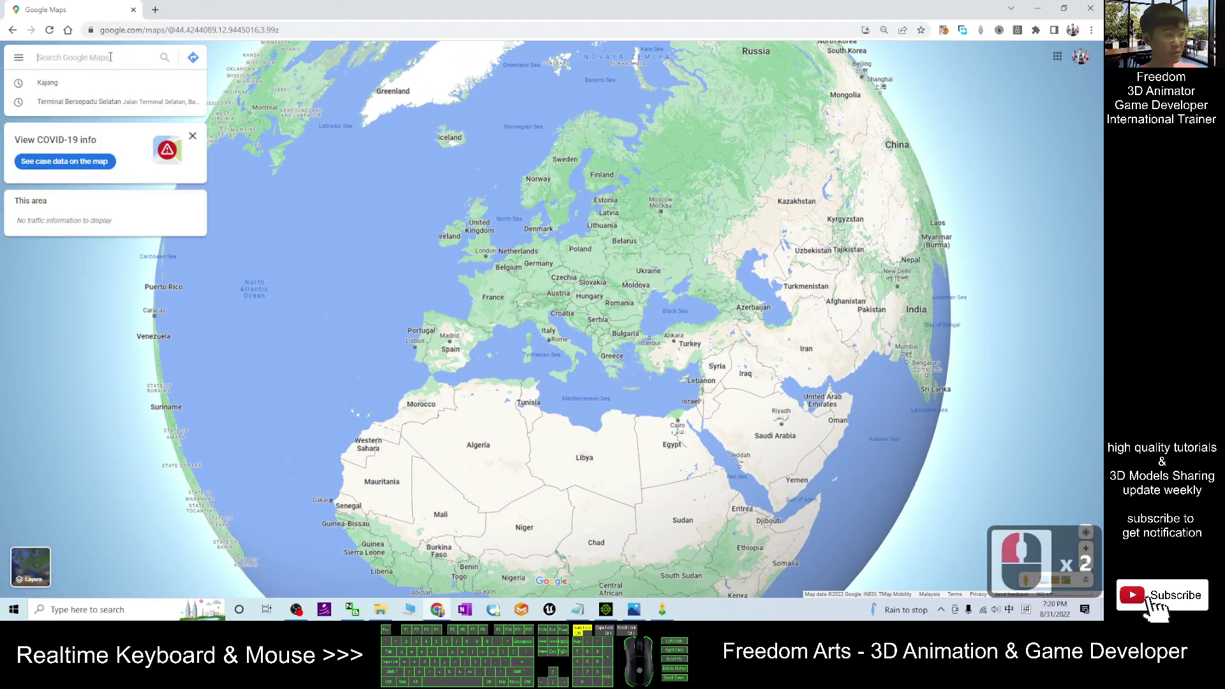
type("e")
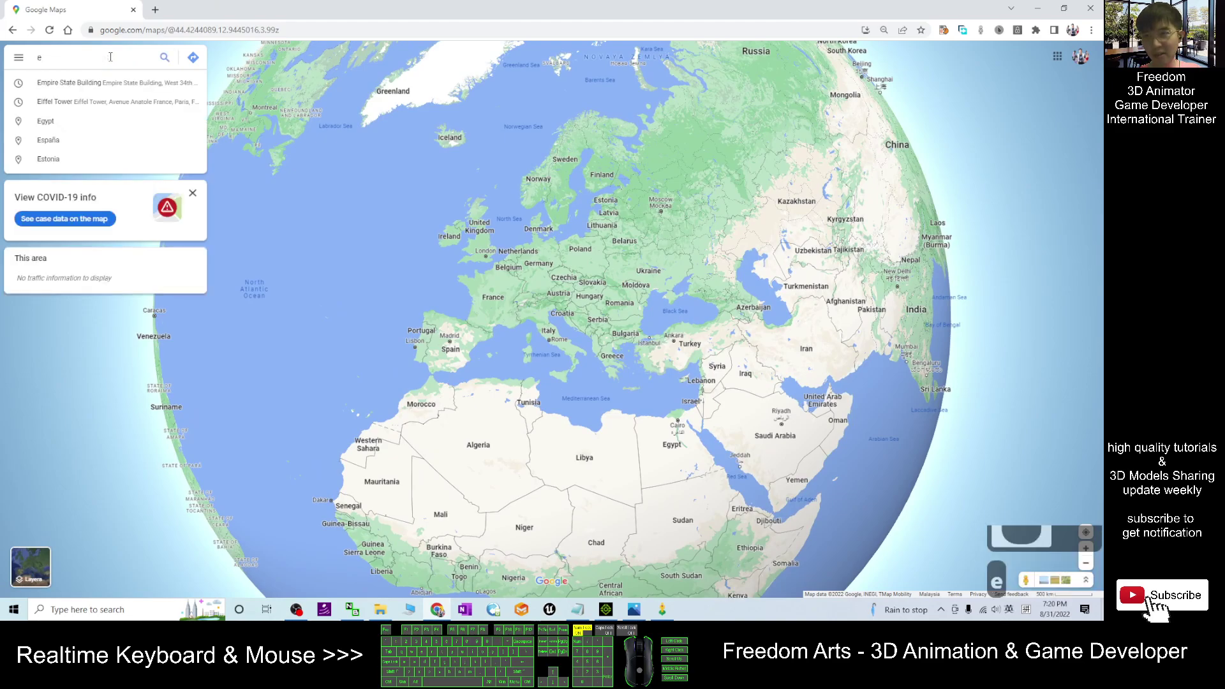
type("iffel tower")
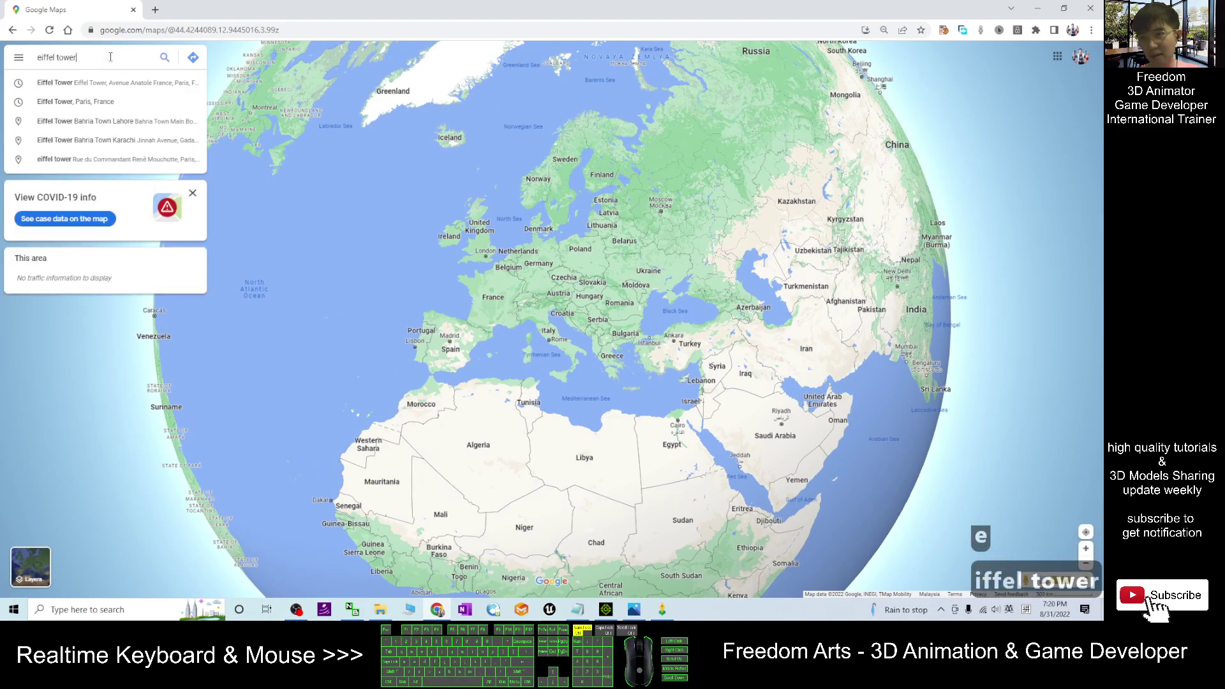
left_click(130, 83)
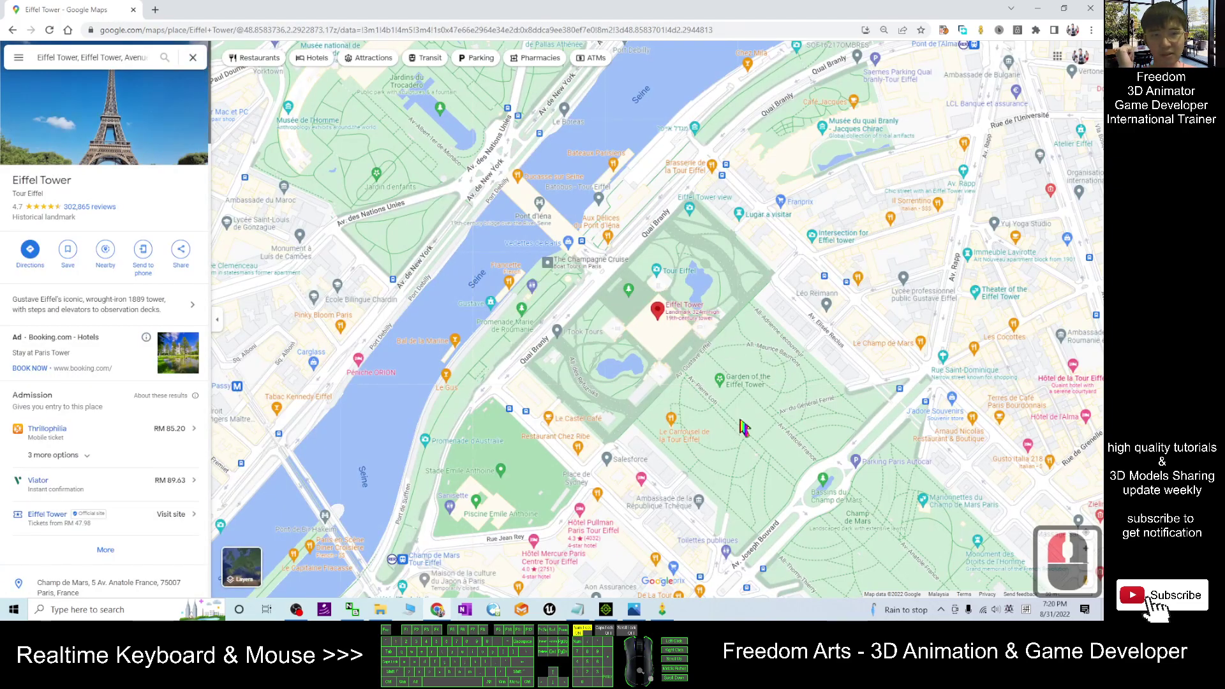
- Look around in Street View at 12-18 Av. Elisée Reclus beside the Eiffel Tower gardens, and return to the map
left_click_drag(731, 419, 648, 358)
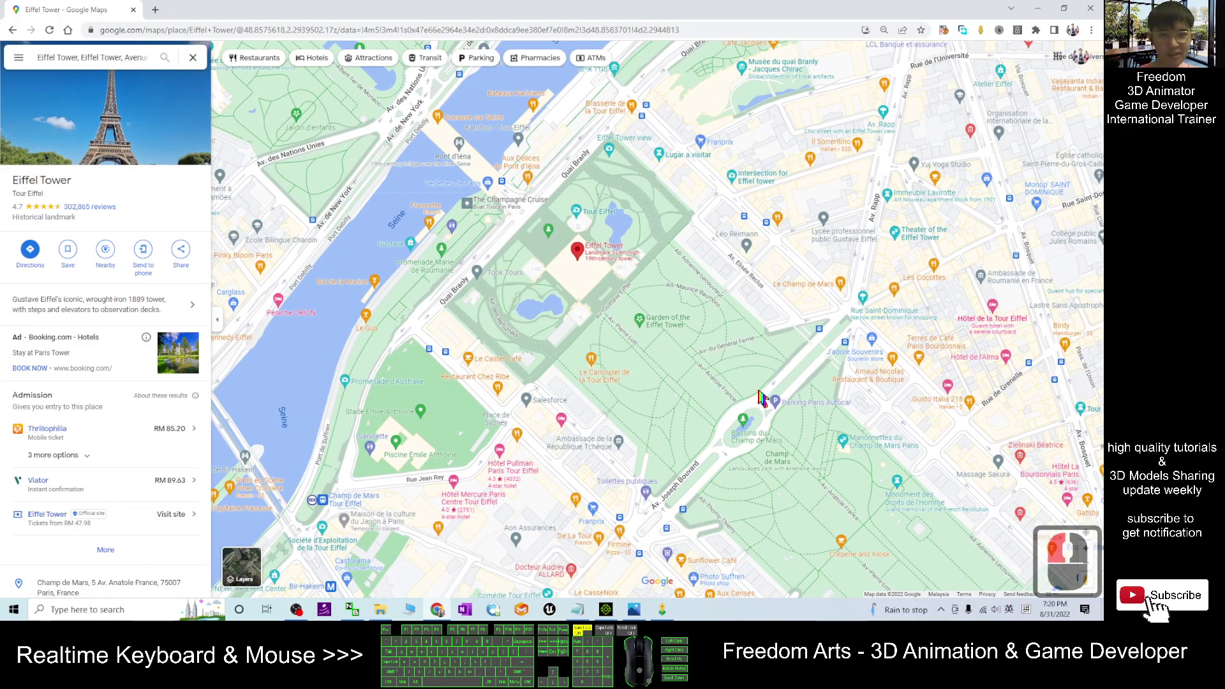
left_click(767, 289)
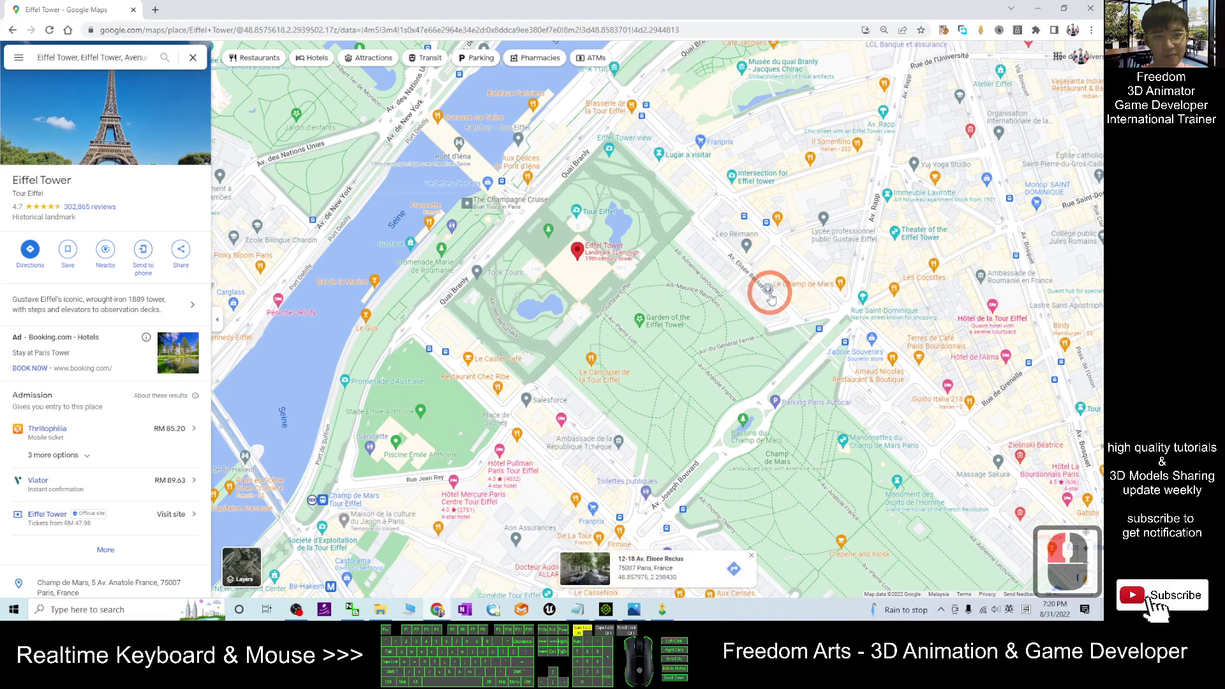
left_click(582, 569)
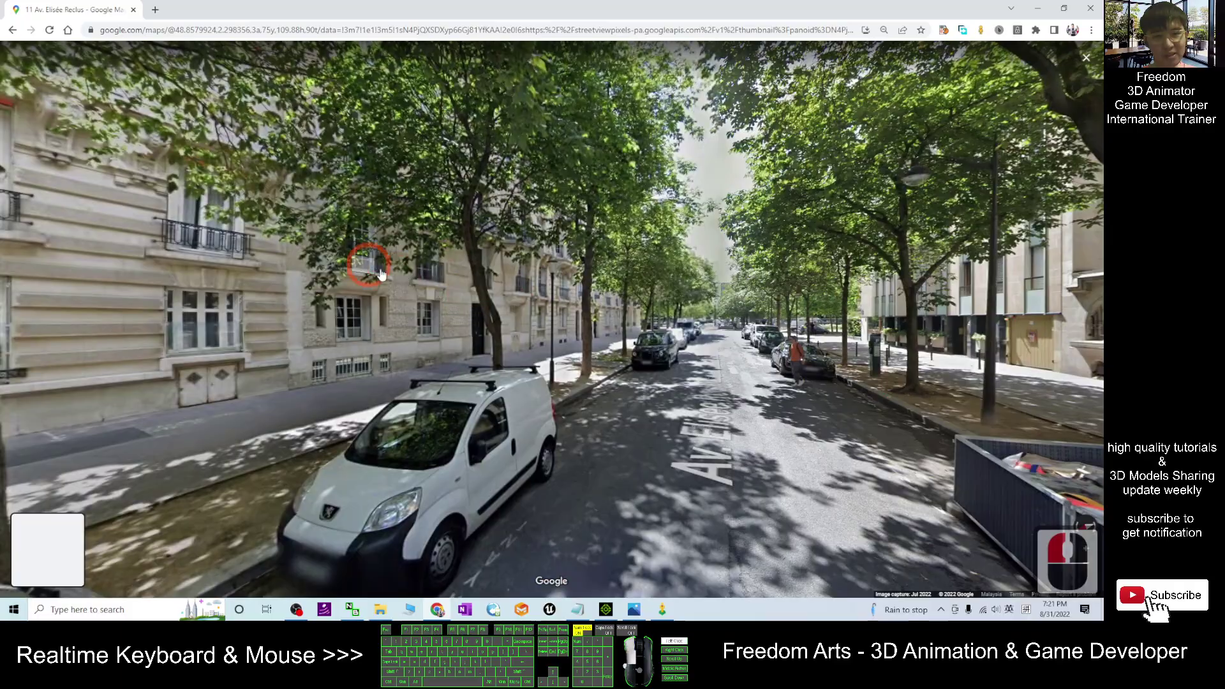
left_click_drag(374, 265, 615, 323)
left_click_drag(409, 300, 790, 221)
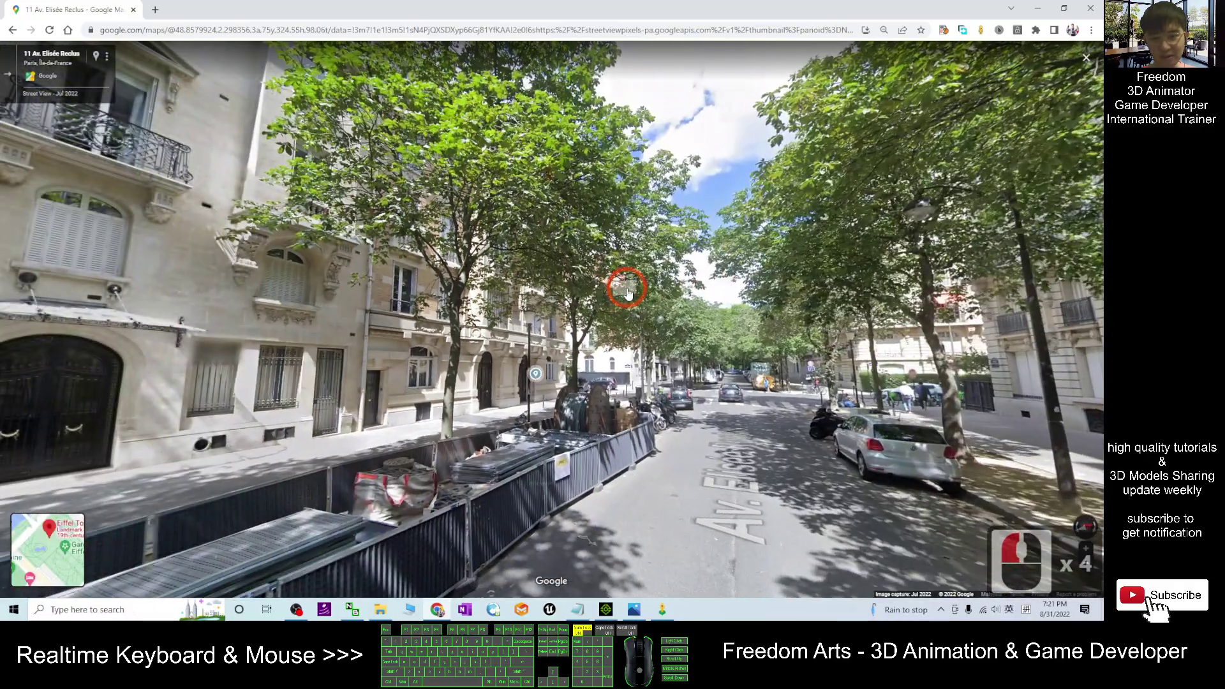
key("Escape")
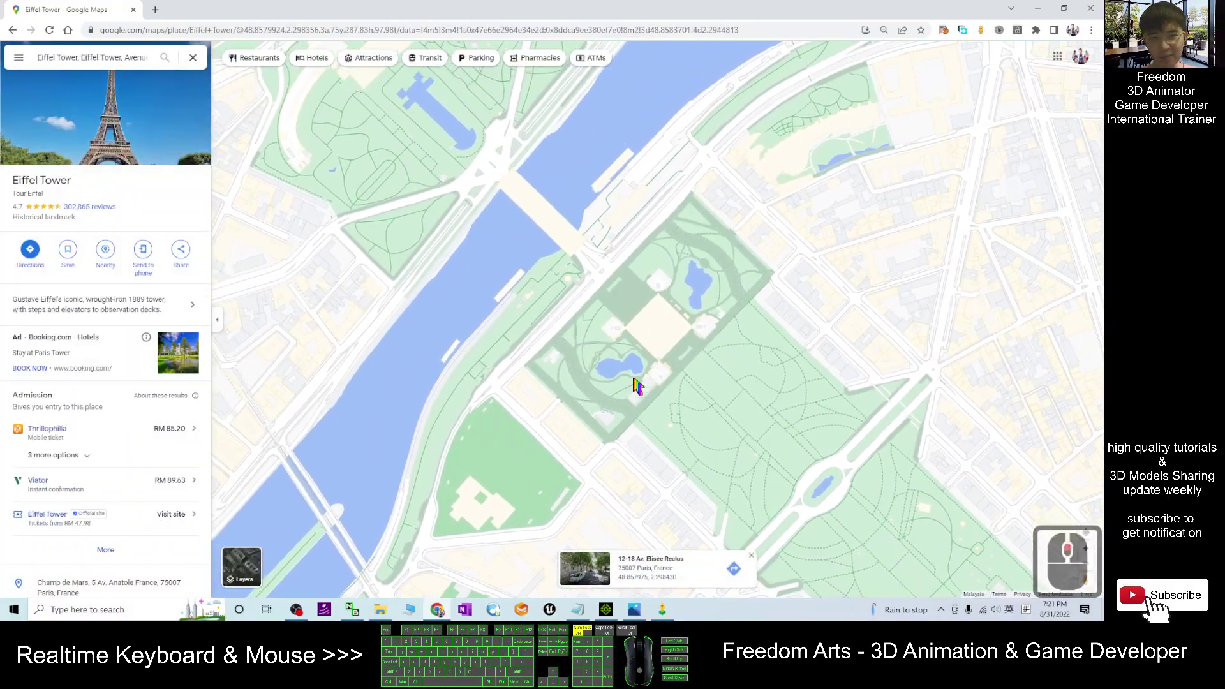
- Open the Street View panorama on Pont d'Iéna, northwest of the Eiffel Tower, and look around it
scroll(638, 383, "down", 4)
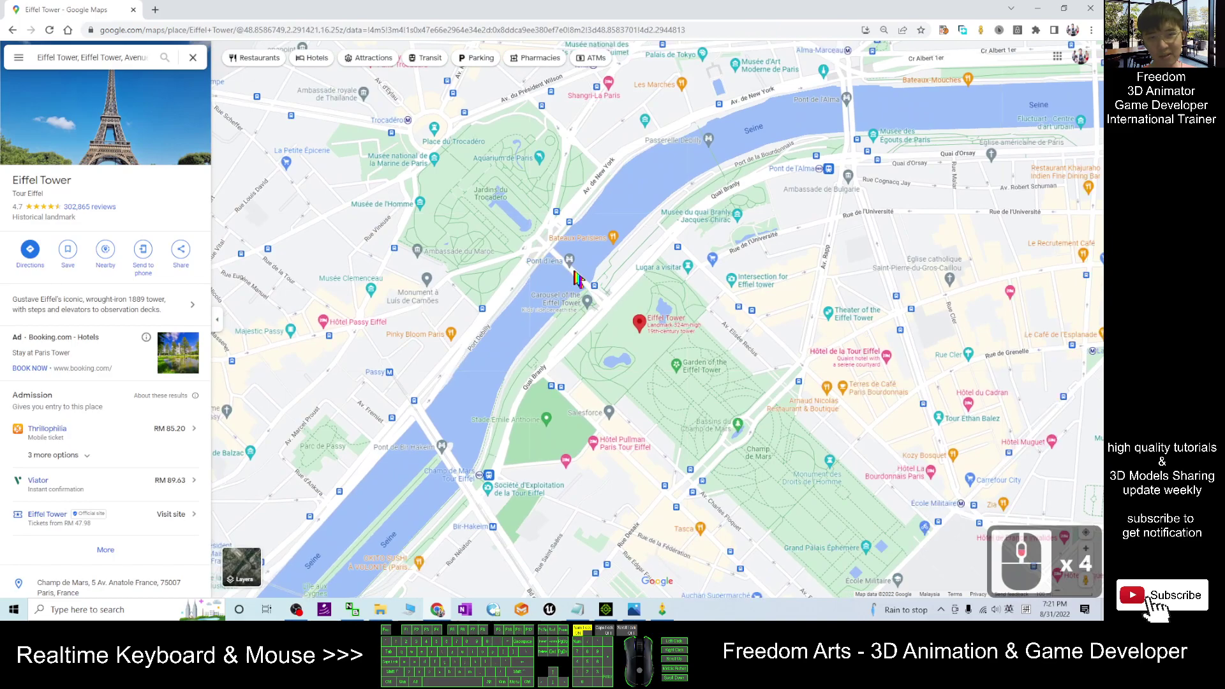
left_click(574, 271)
left_click(578, 556)
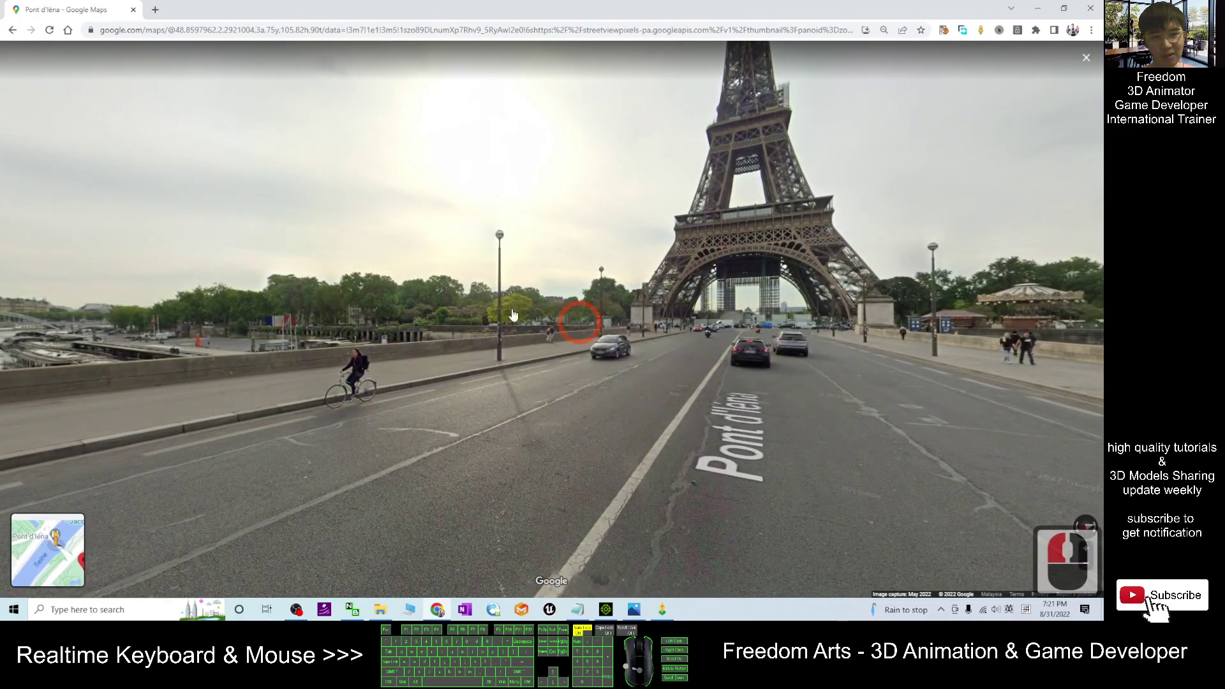
left_click_drag(580, 319, 252, 251)
left_click_drag(893, 277, 210, 281)
left_click_drag(797, 274, 344, 286)
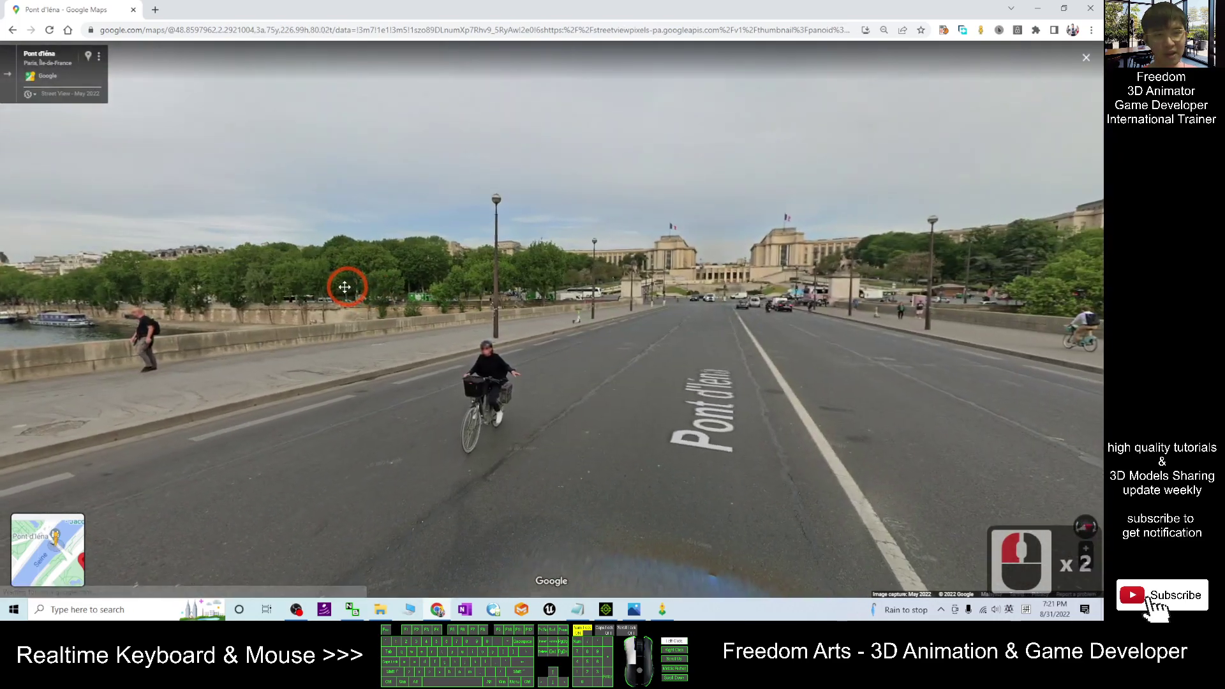
- Look around the Pont d'Iéna panorama, from the bridge roadway across to the Seine
left_click_drag(765, 355, 408, 320)
left_click(798, 422)
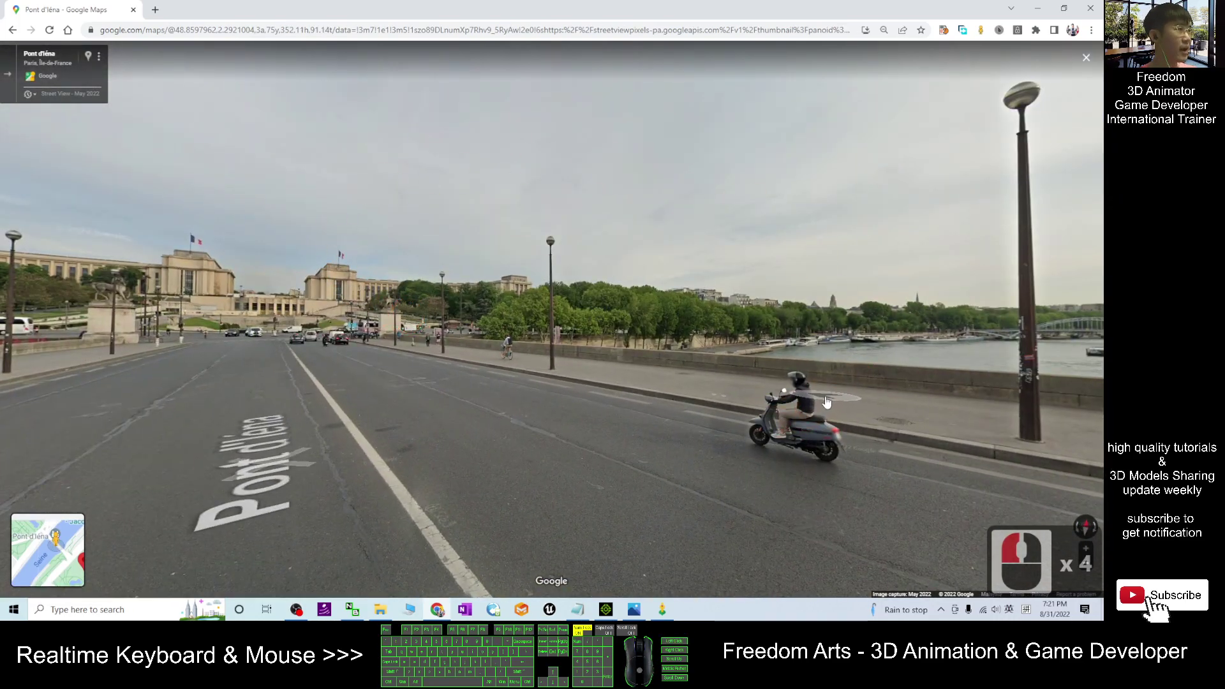
left_click_drag(637, 378, 309, 3)
left_click_drag(865, 246, 651, 150)
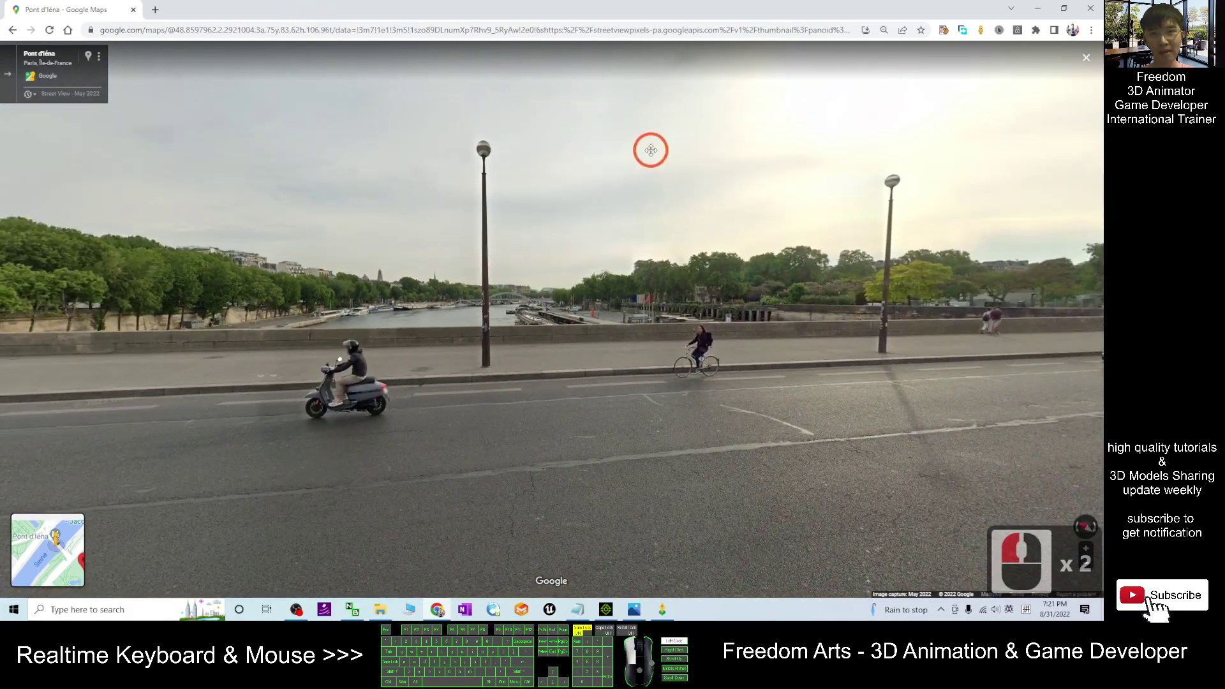
- Turn the Pont d'Iéna view toward the Eiffel Tower and copy the panorama's URL
left_click(461, 30)
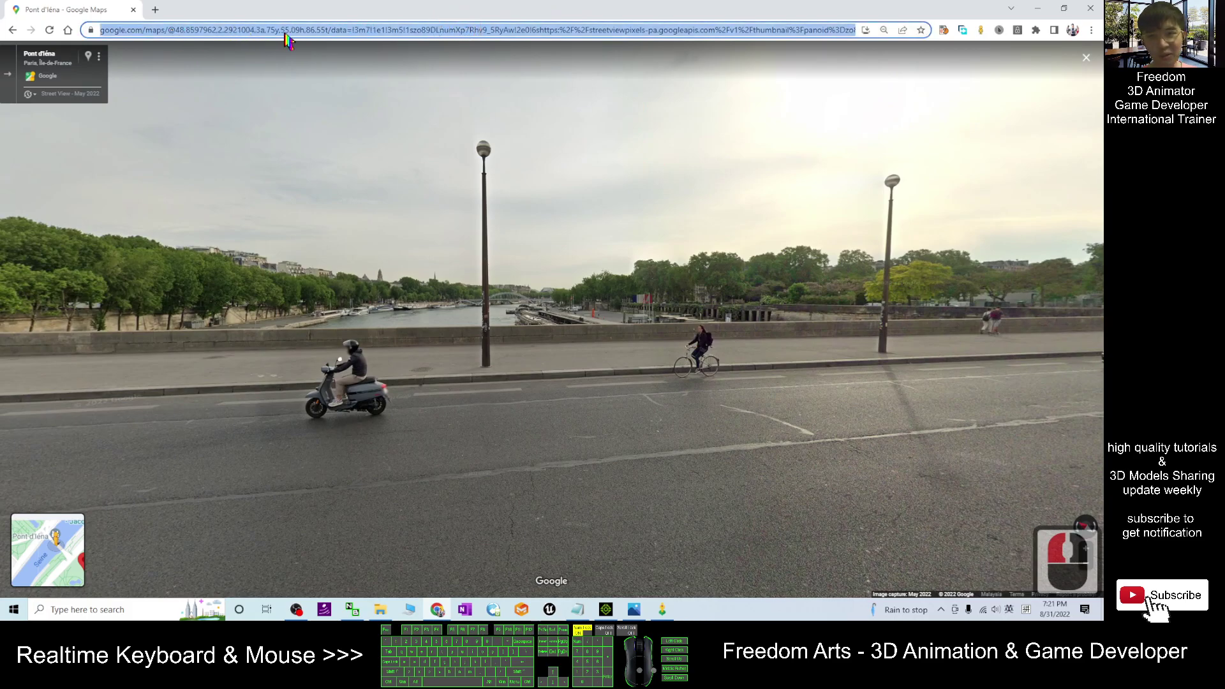
left_click_drag(722, 438, 132, 293)
left_click_drag(555, 182, 300, 258)
left_click(582, 36)
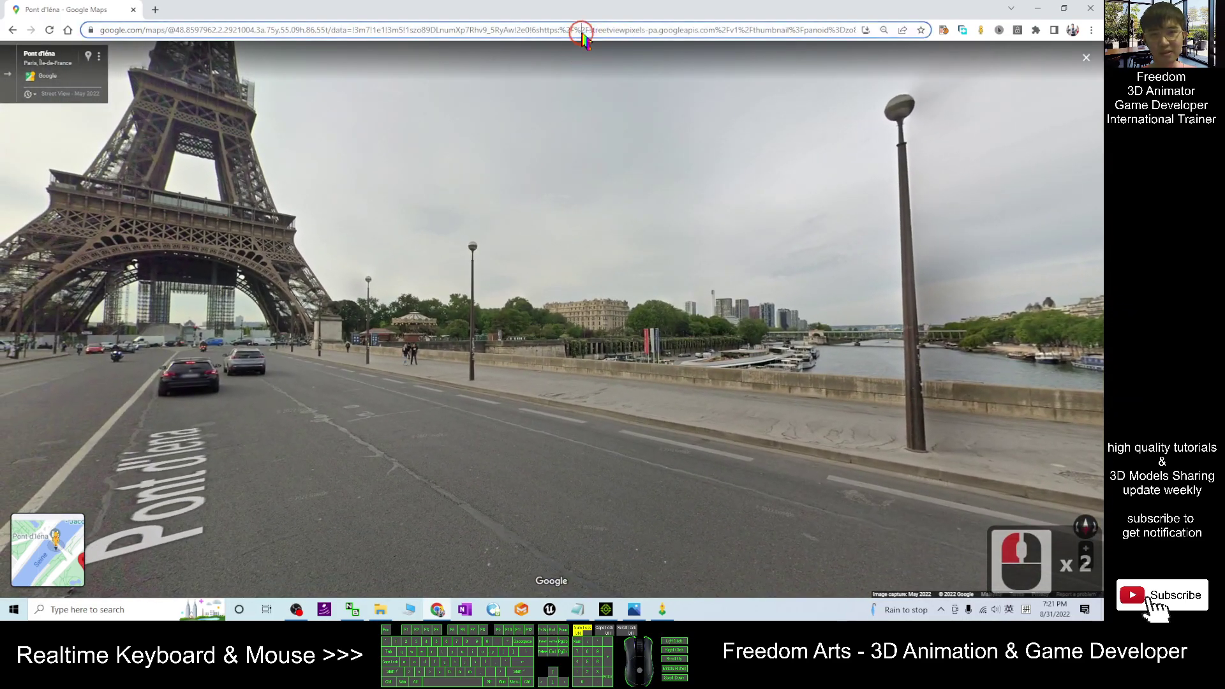
left_click(582, 37)
key("ctrl+c")
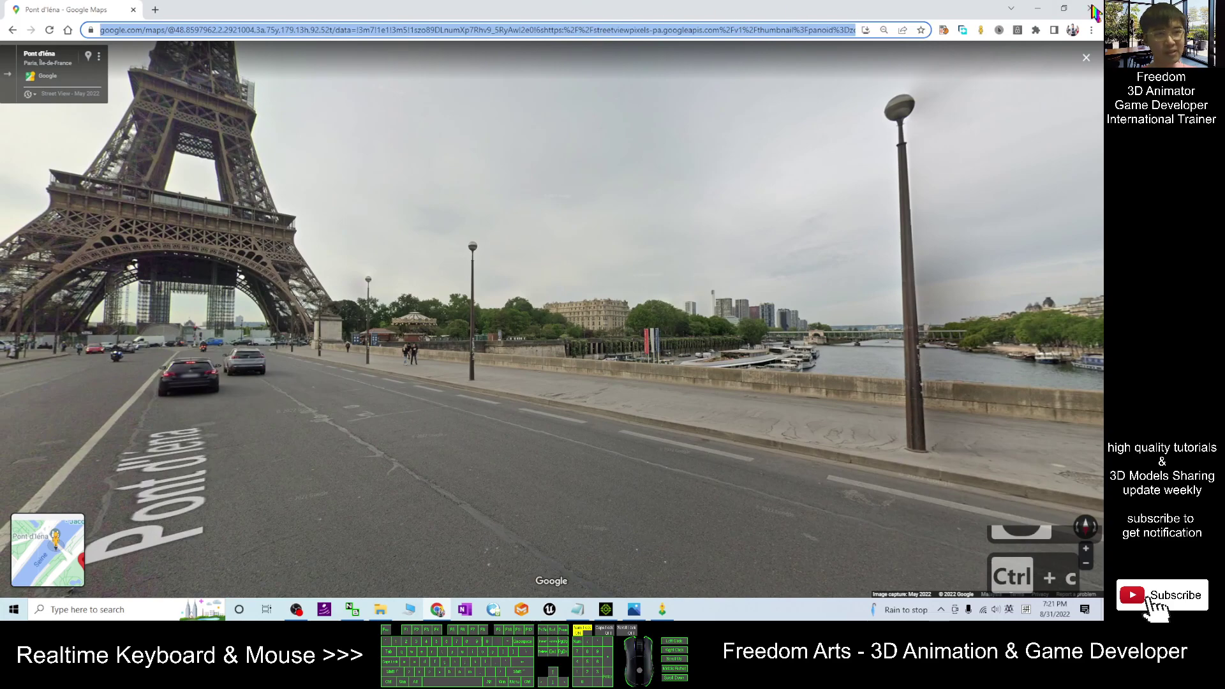
- Switch to Street View Download 360 and paste the copied URL as the single panorama's source
left_click(1035, 14)
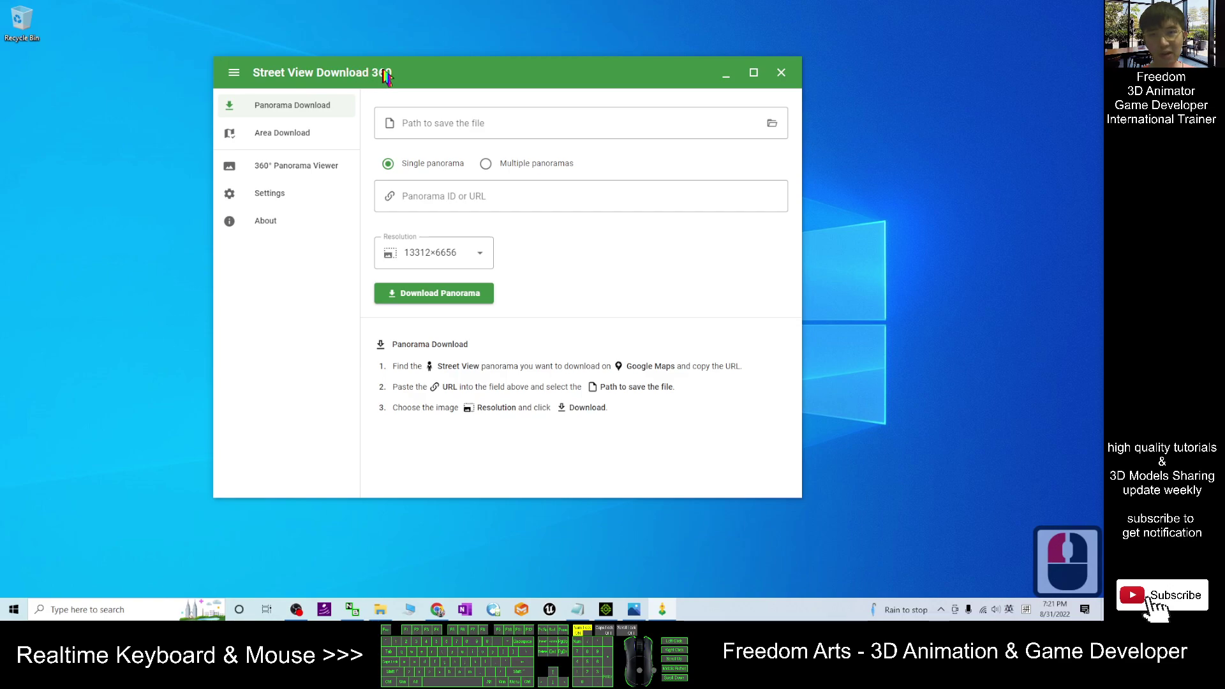
left_click(428, 199)
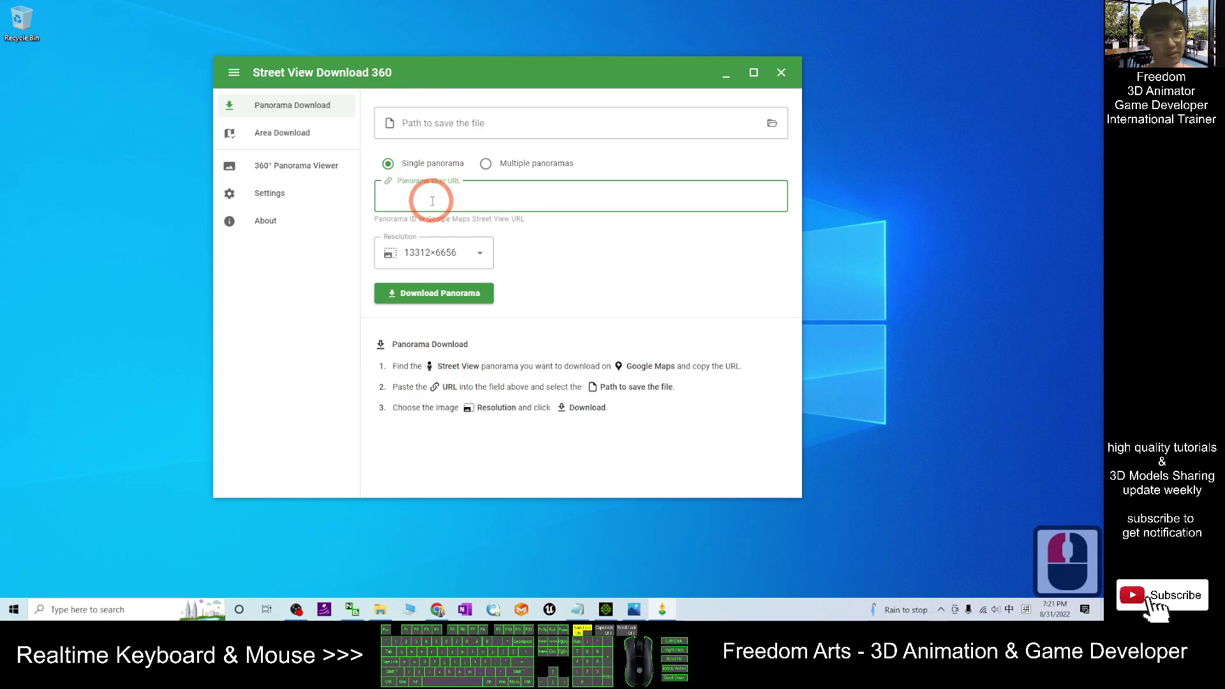
key("ctrl+v")
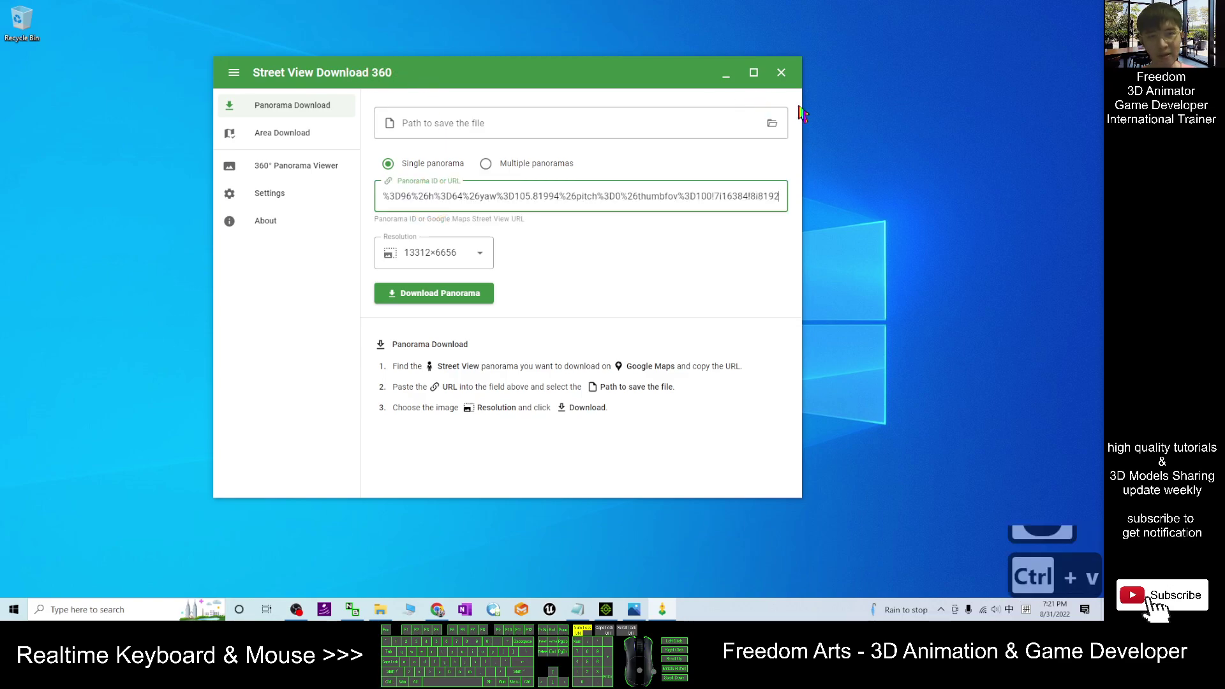
- Set the save path to a JPG file named "eiffel tower street view" on the Desktop
left_click(771, 124)
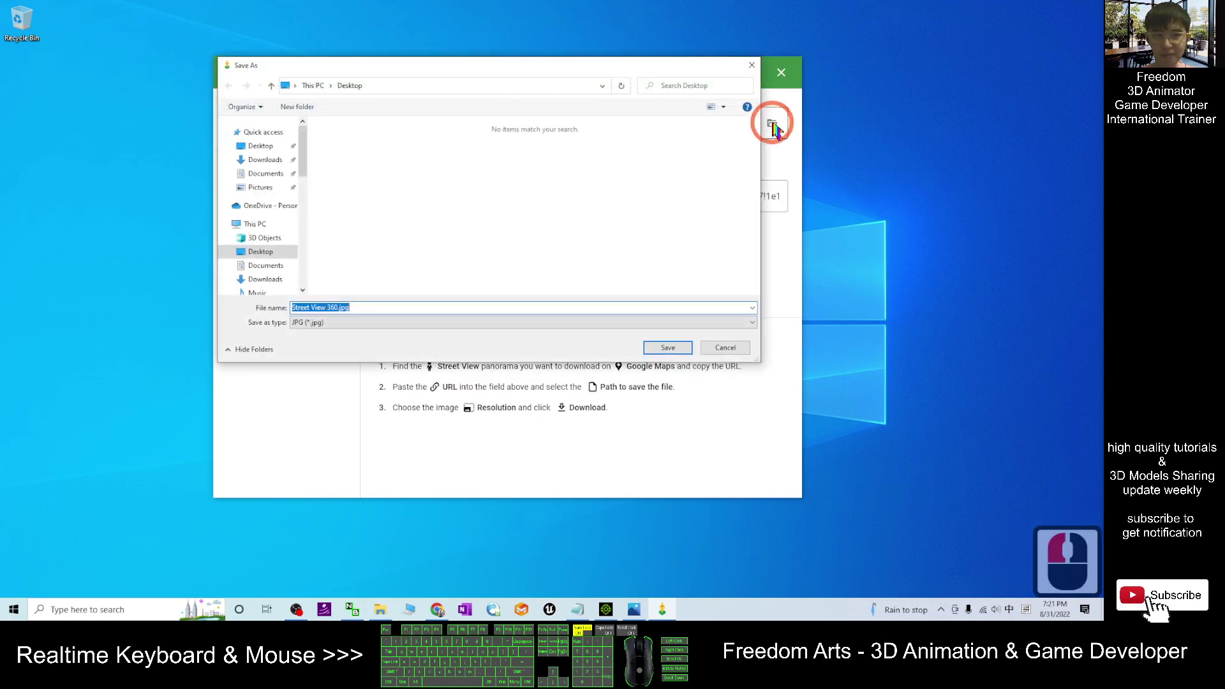
left_click(242, 146)
triple_click(370, 309)
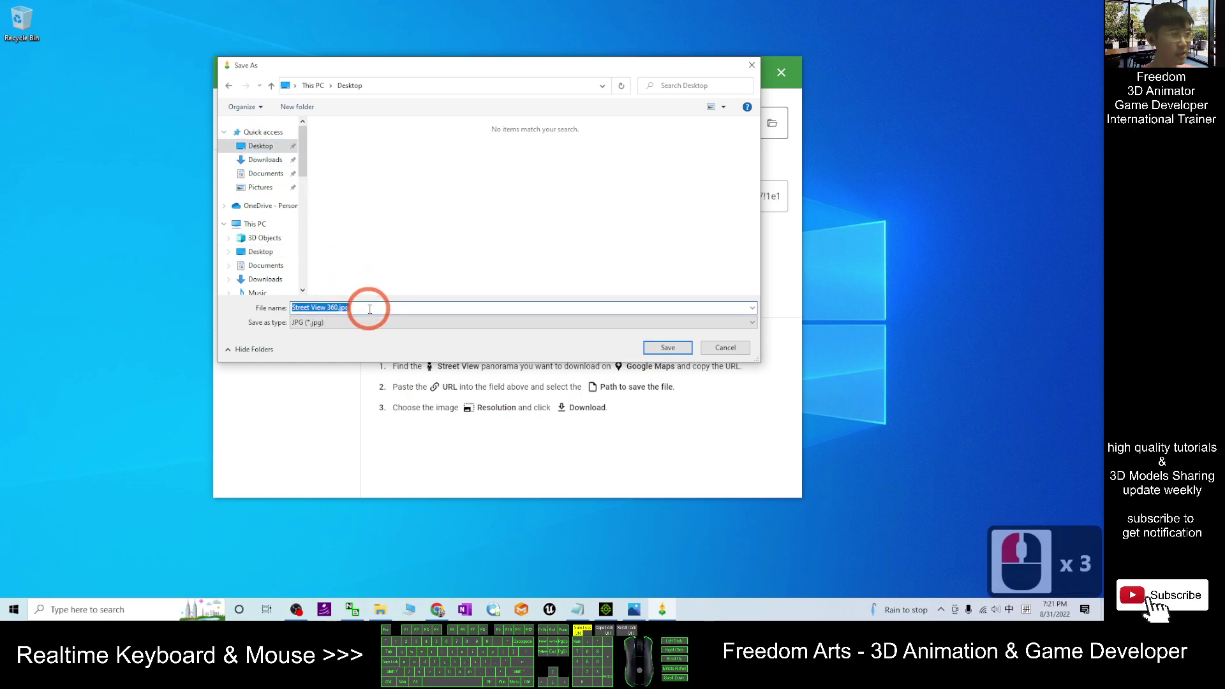
type("ei")
key("shift")
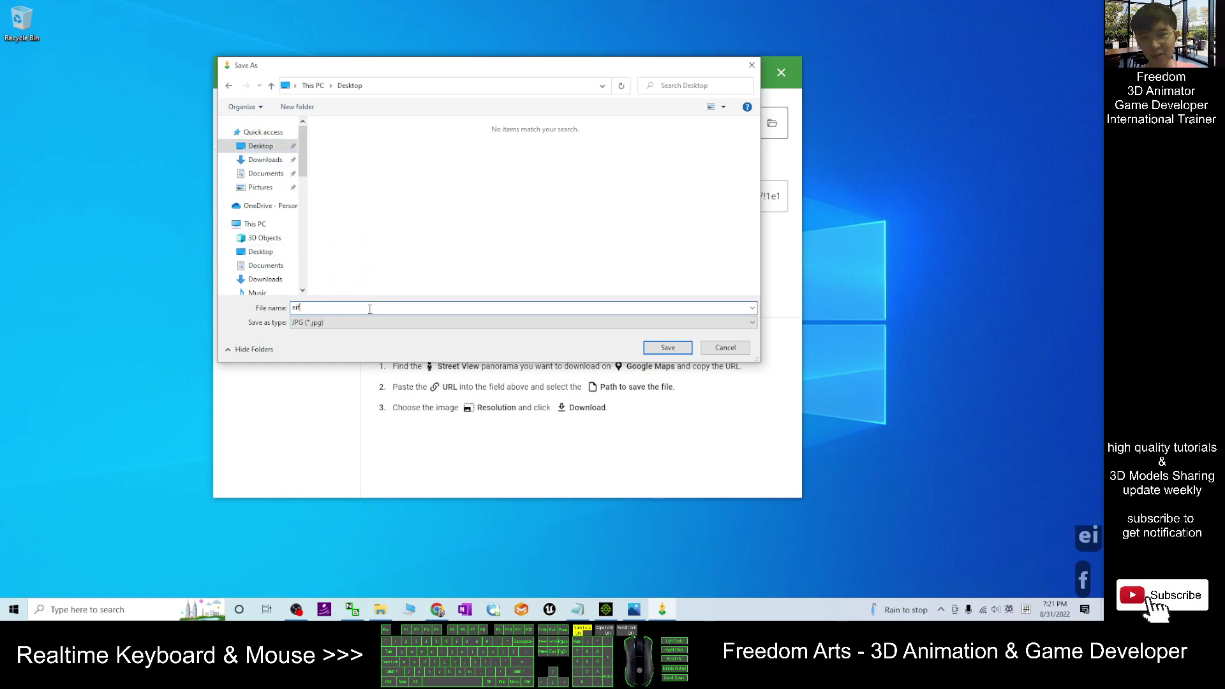
type("ffel tower stree")
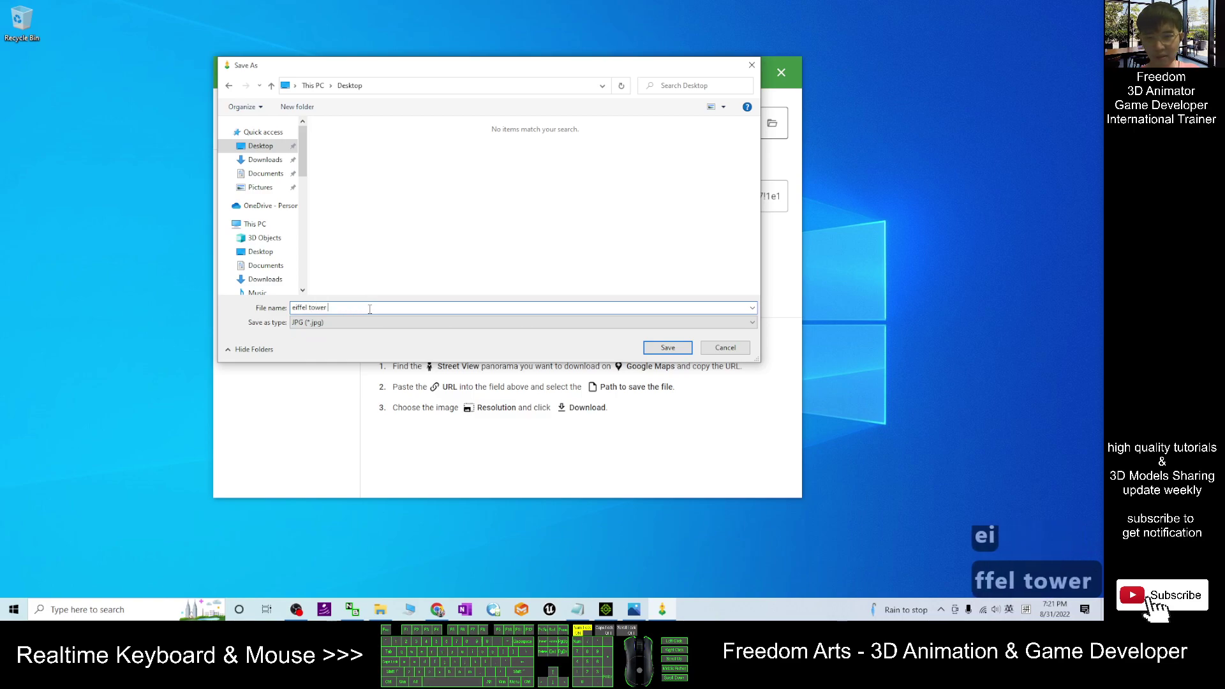
type("t")
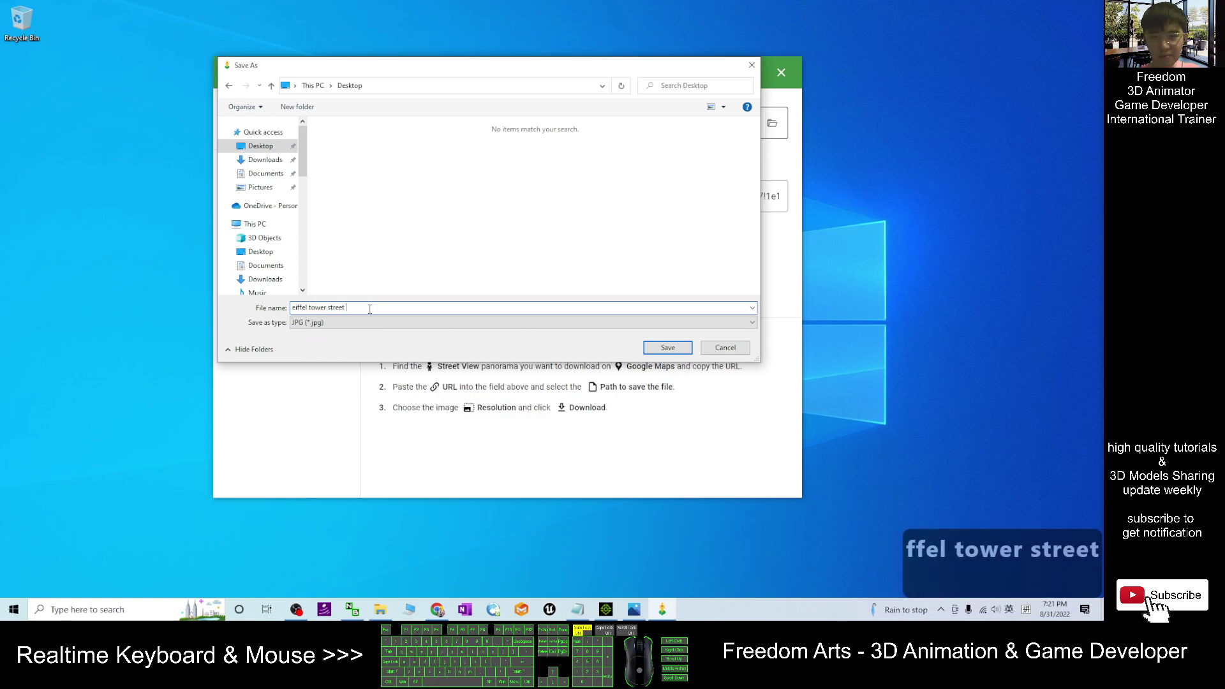
left_click(312, 323)
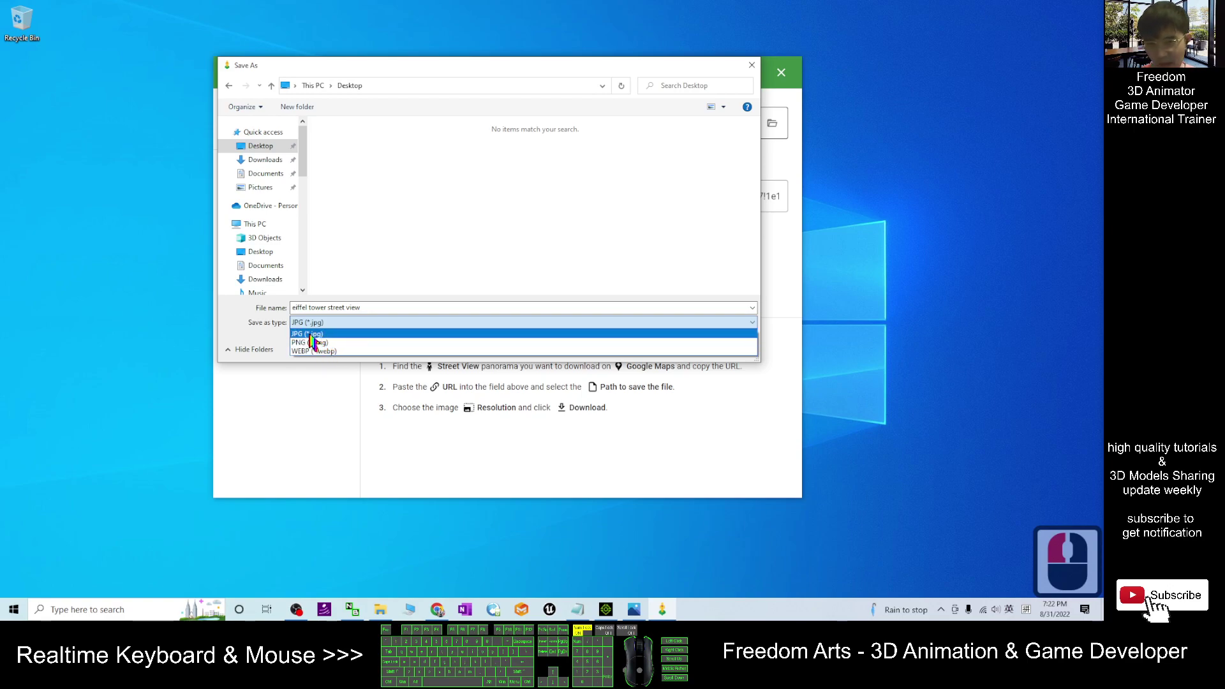
left_click(312, 334)
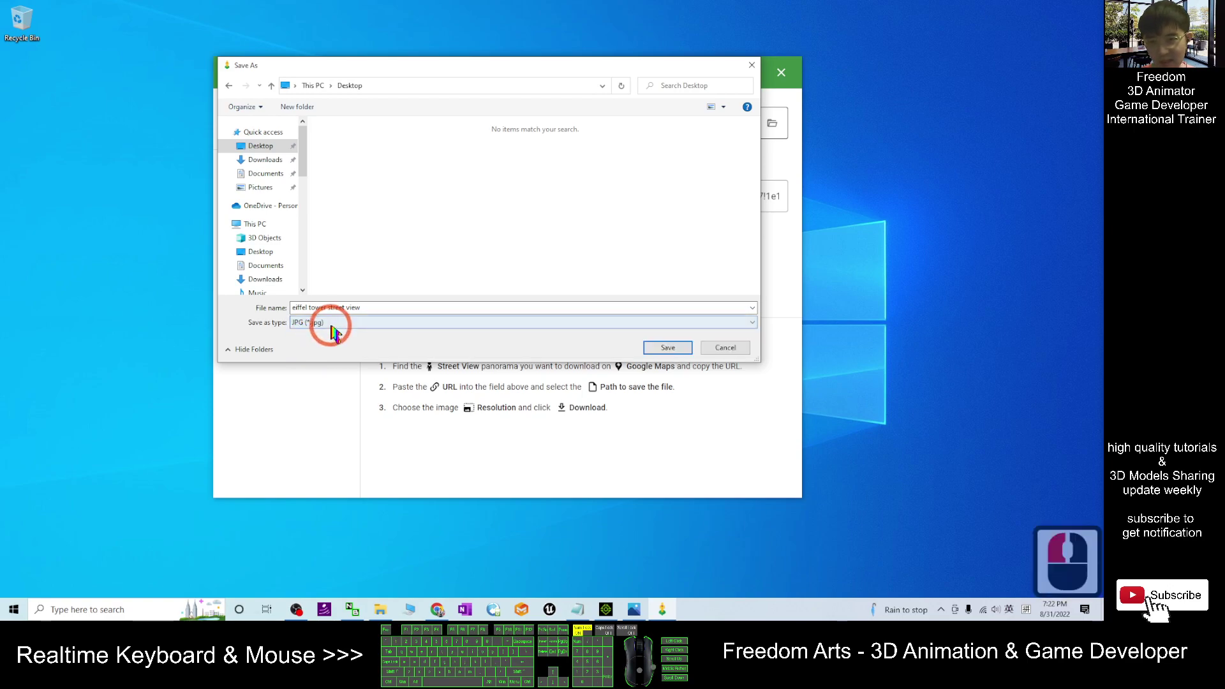
left_click(681, 349)
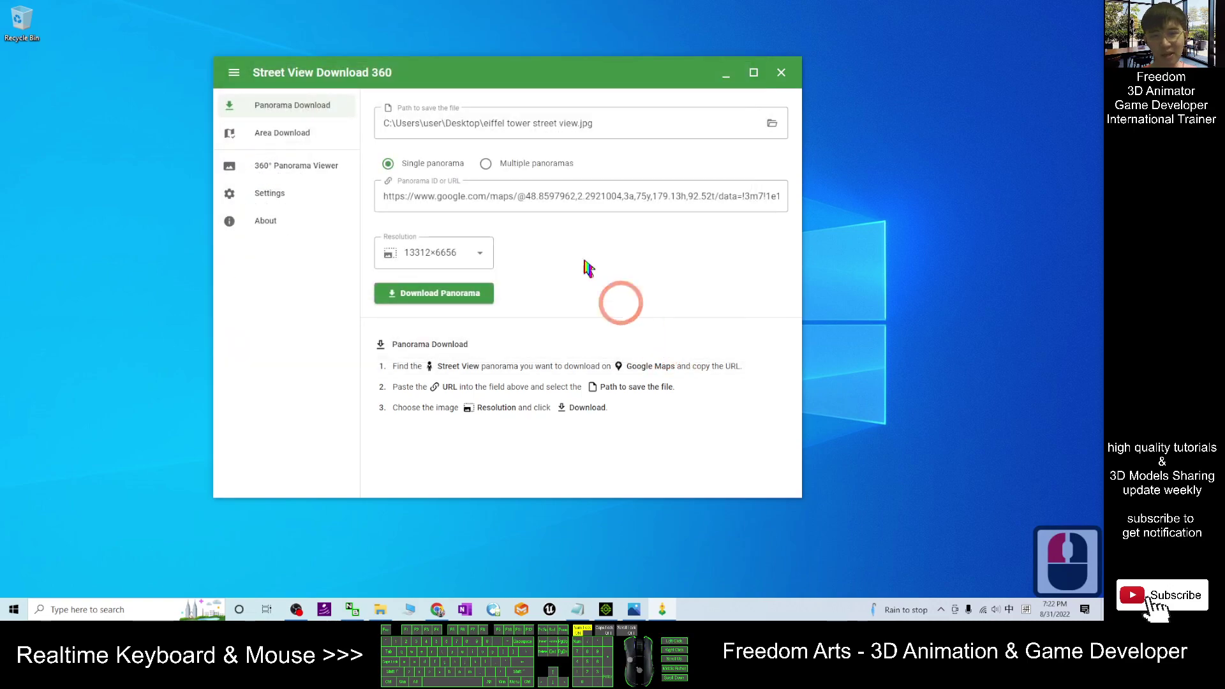
- Download the panorama at 13312×6656 and check the saved image in the preview and in the photo viewer
left_click(426, 297)
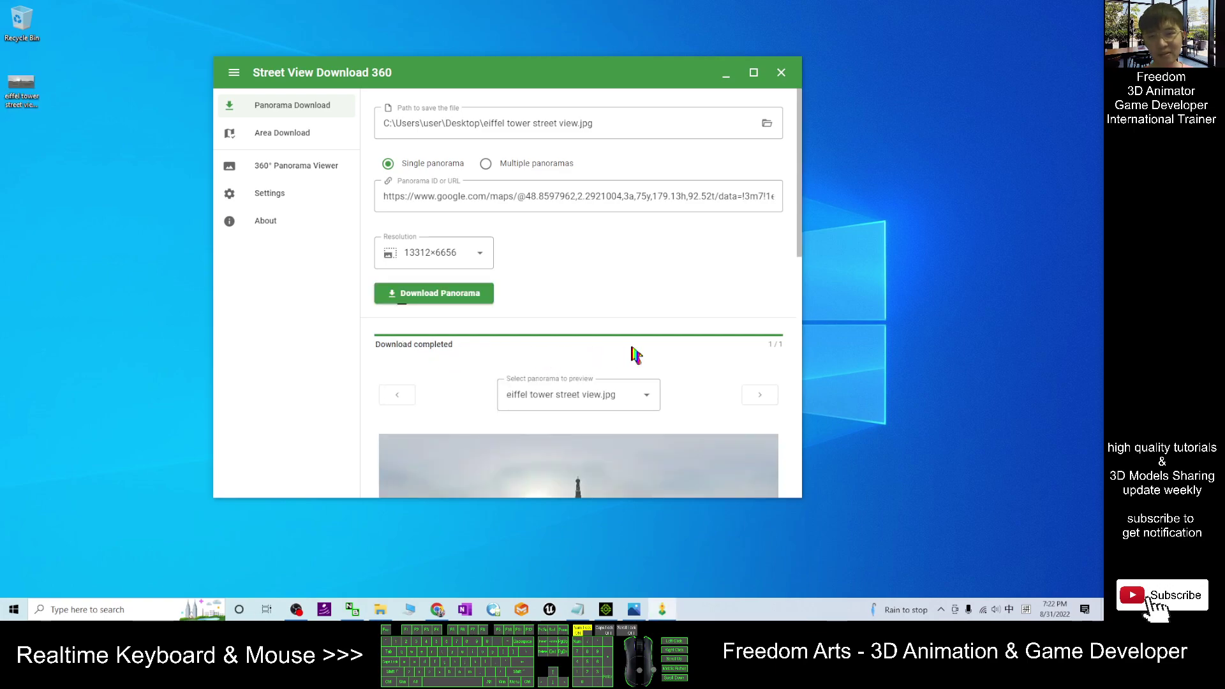
scroll(670, 357, "down", 3)
scroll(735, 361, "down", 2)
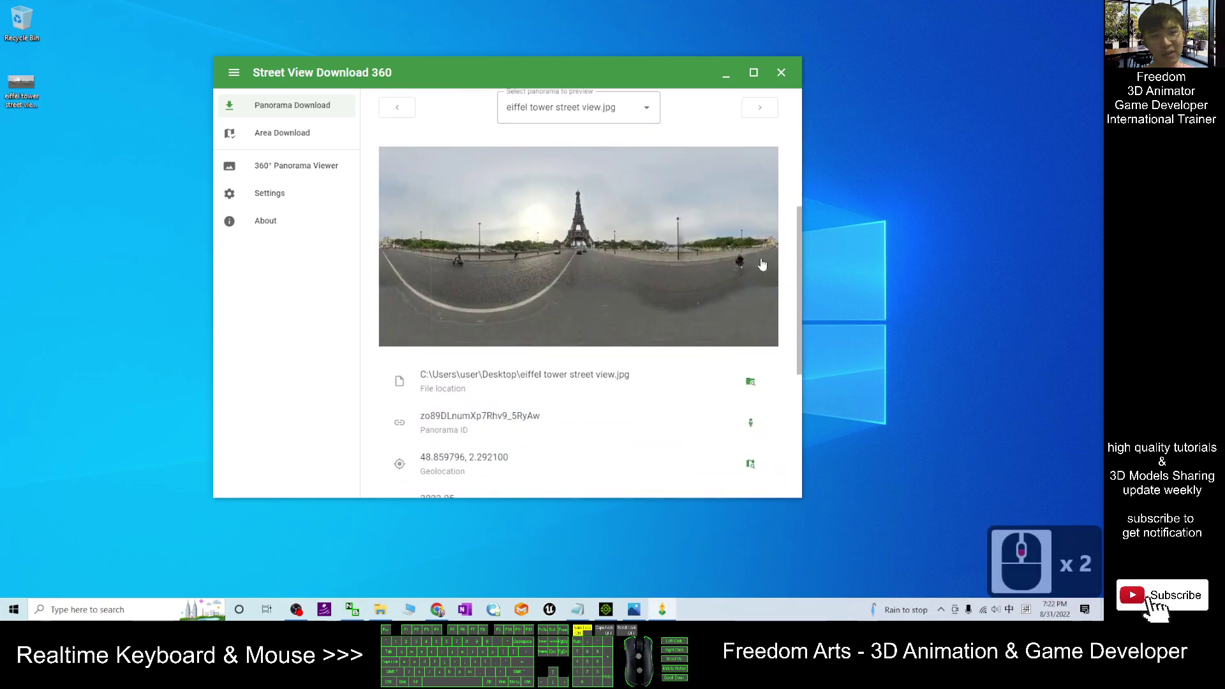
double_click(21, 86)
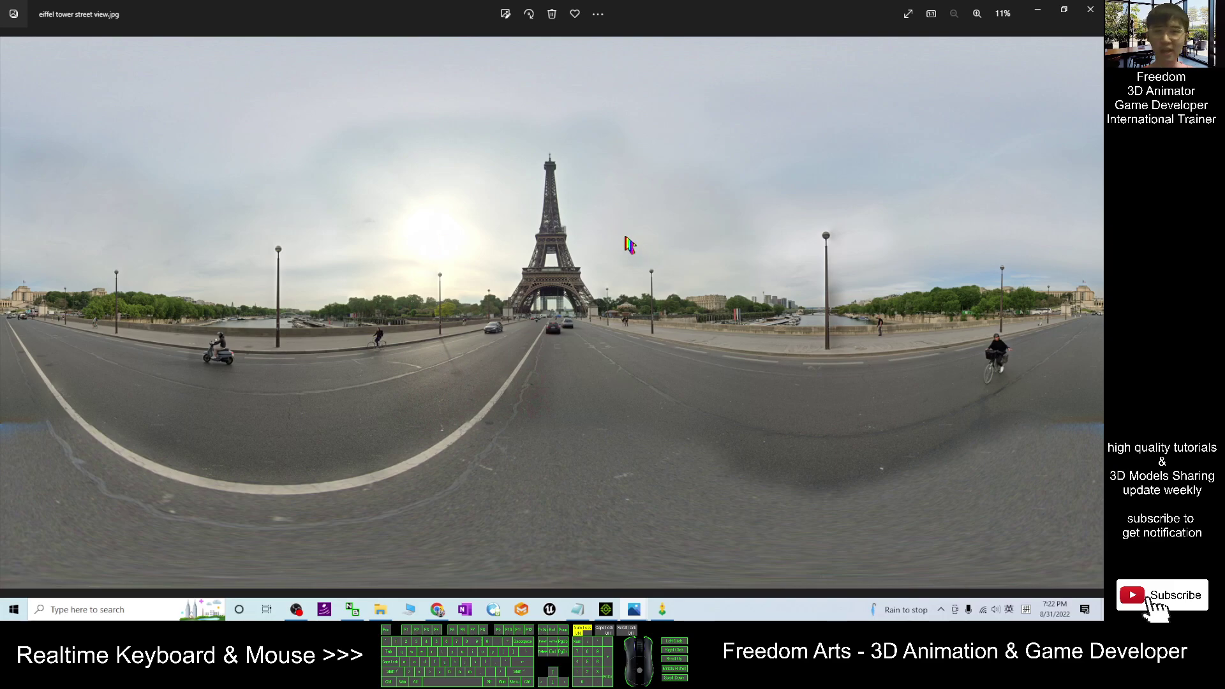
left_click(1091, 9)
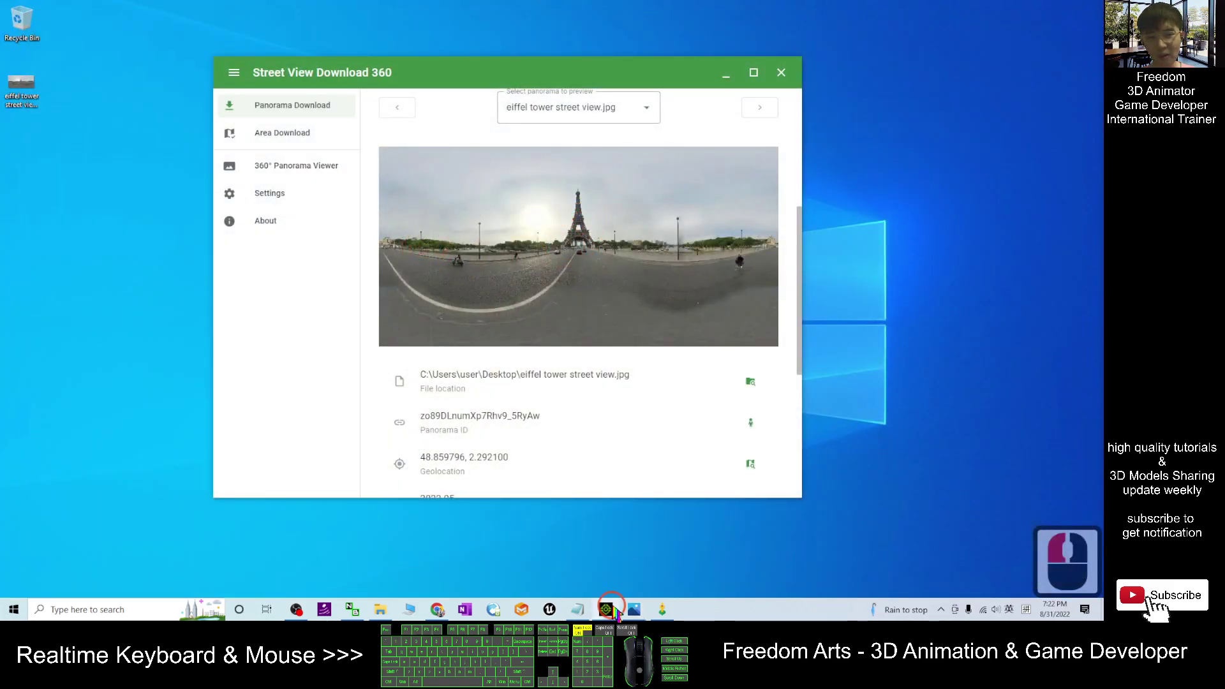
- Switch to iClone 8 and lower the camera in the empty scene to look across the grid at the horizon
left_click(607, 610)
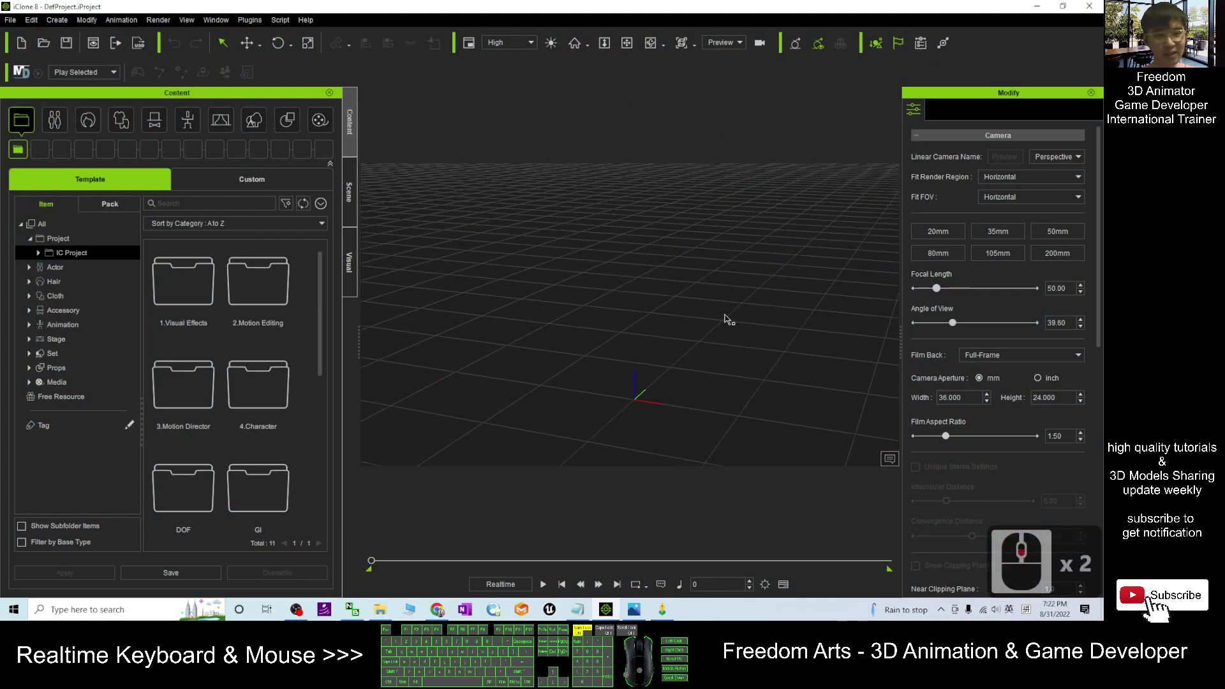
key("x")
left_click_drag(727, 319, 627, 310)
key("c")
mouse_move(626, 309)
right_mouse_down()
mouse_move(618, 298)
mouse_move(631, 318)
right_mouse_up()
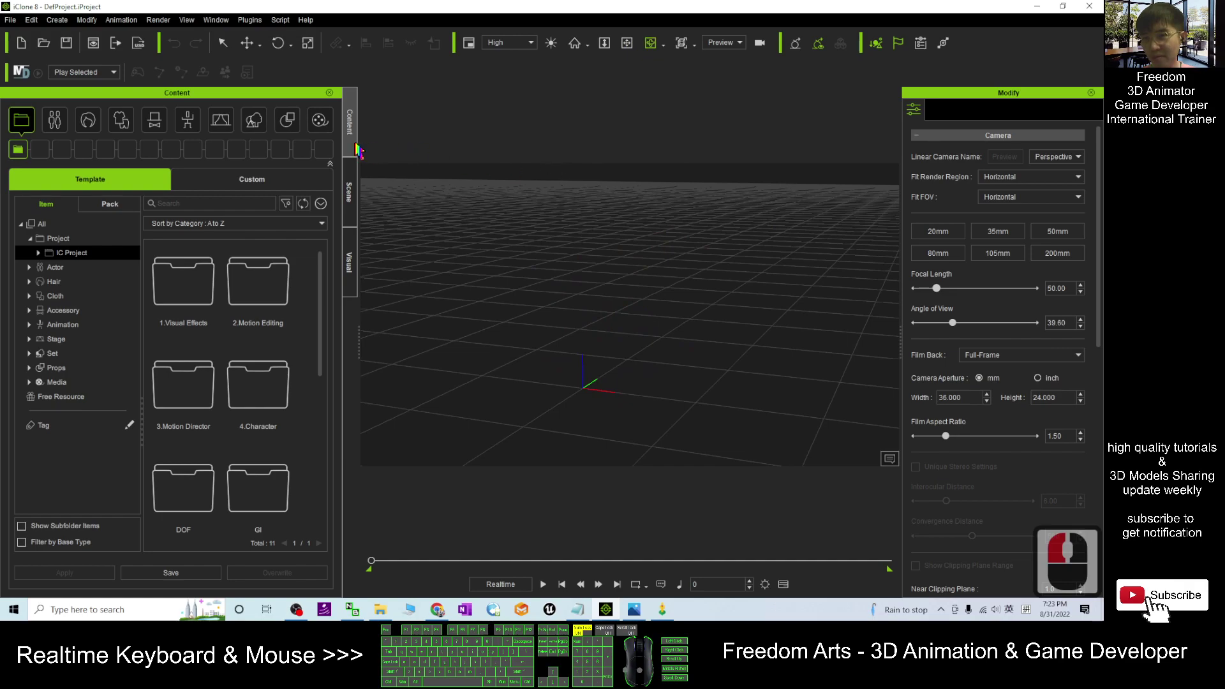
scroll(621, 298, "down", 2)
key("c")
left_click_drag(641, 383, 647, 350)
right_click_drag(646, 350, 746, 295)
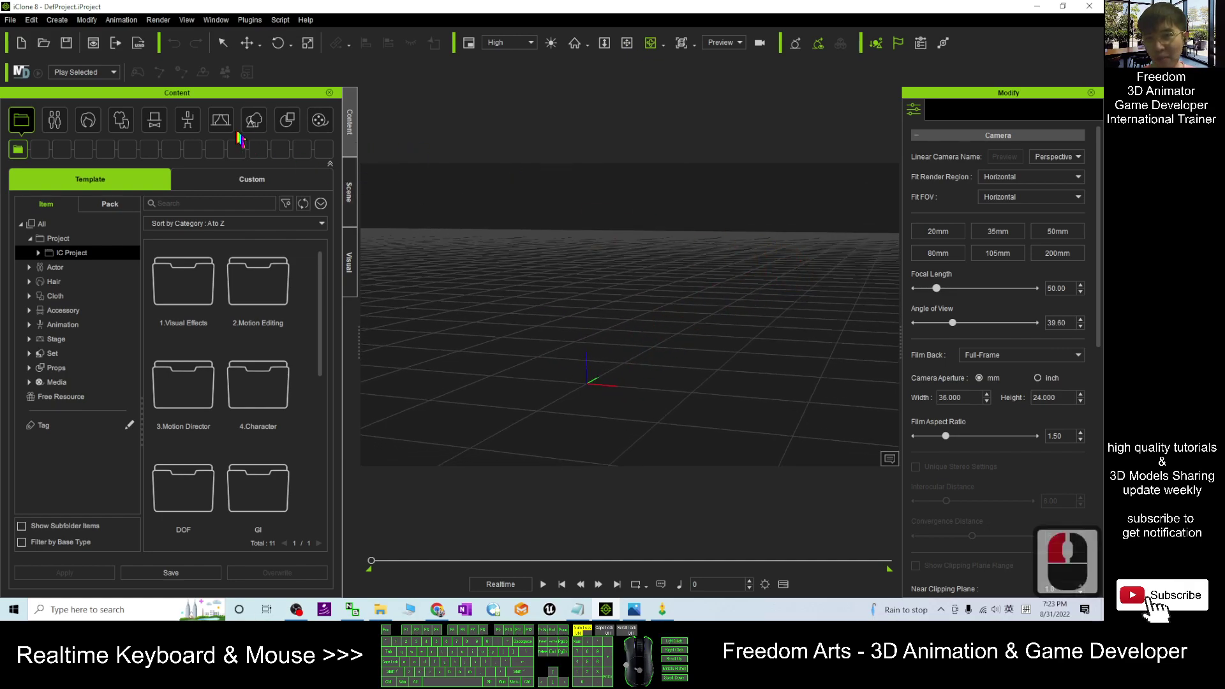
- Find the Sky templates in the Set category and apply the Clear Day sky to the scene
left_click(254, 120)
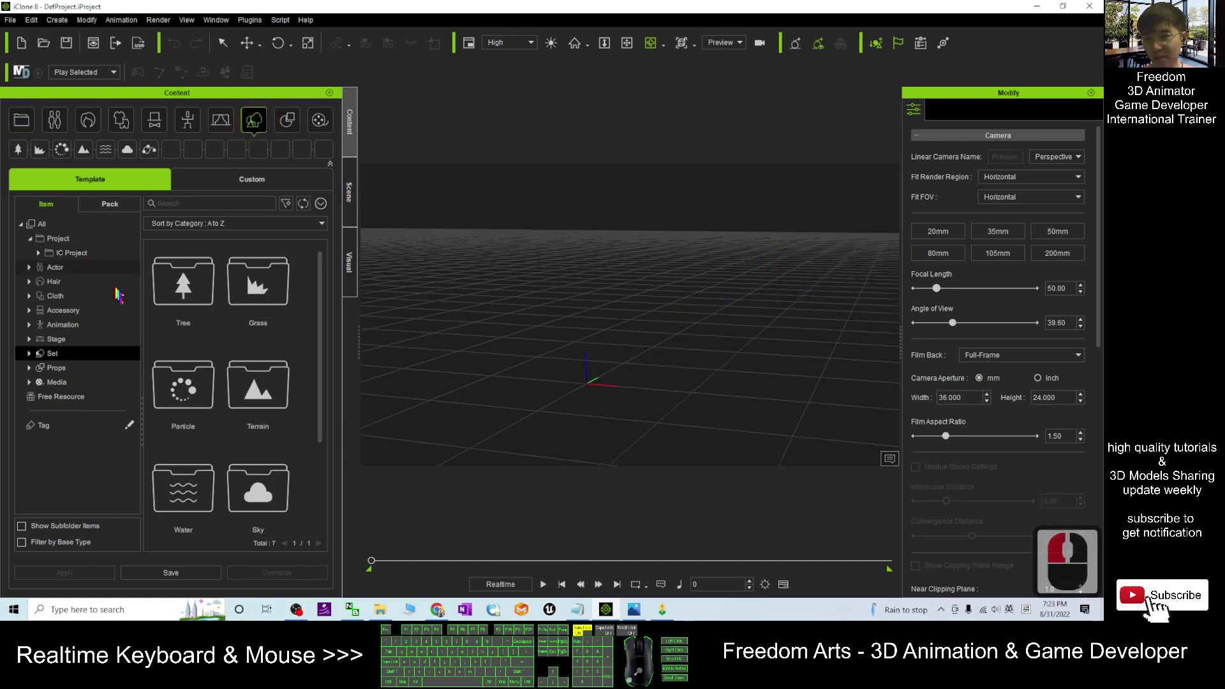
scroll(88, 348, "down", 2)
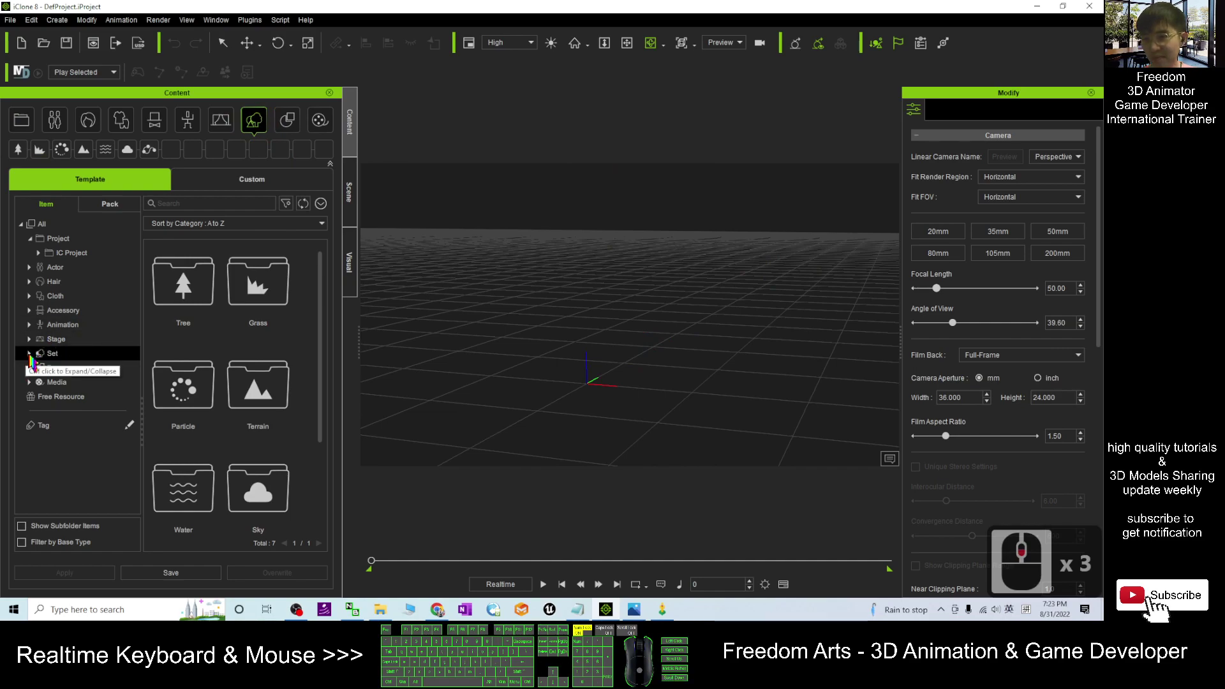
left_click(287, 120)
left_click(253, 120)
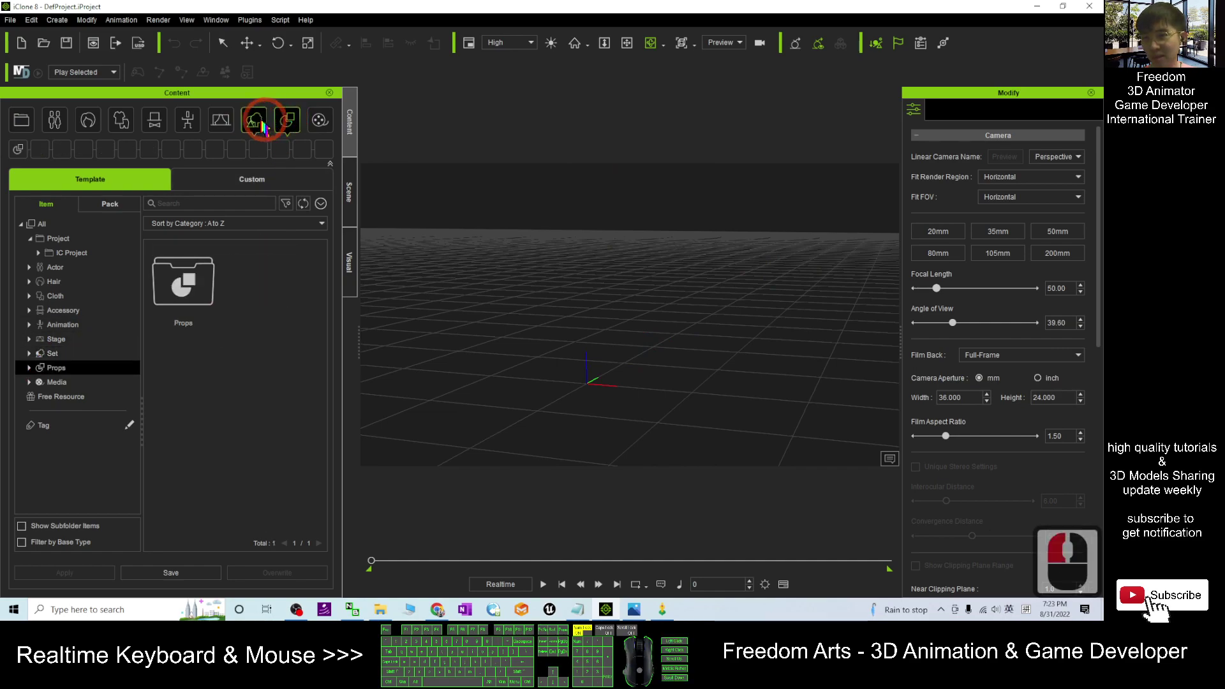
left_click(127, 151)
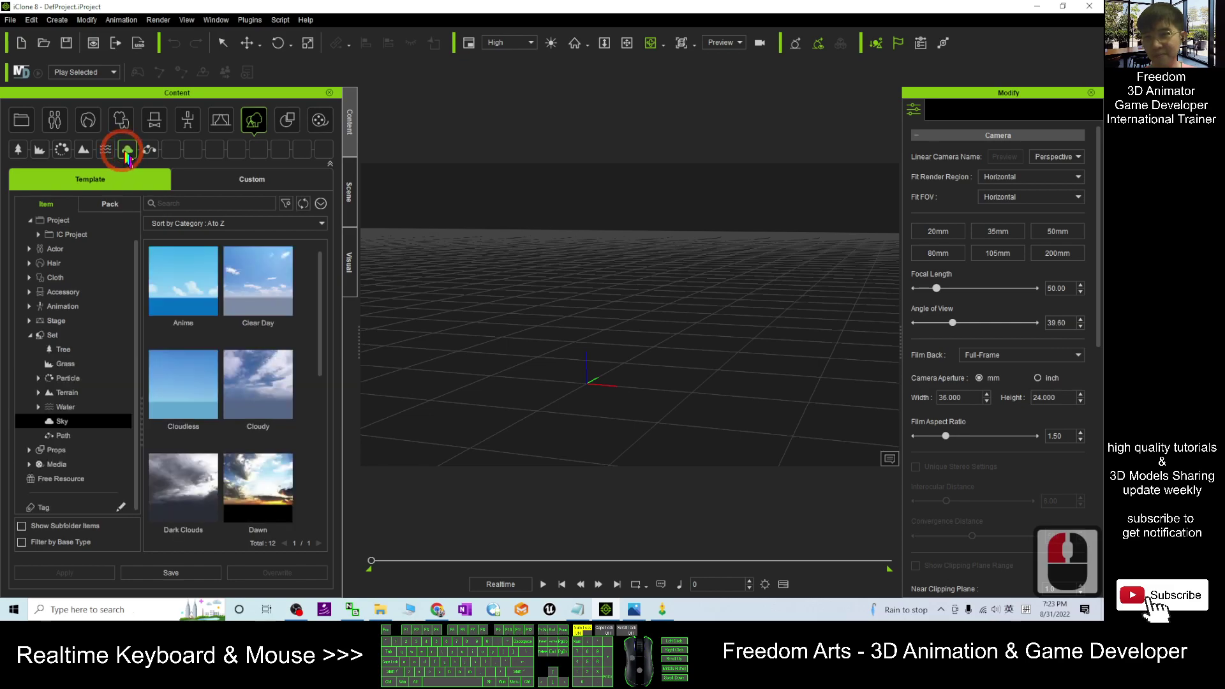
left_click_drag(319, 290, 309, 254)
double_click(258, 280)
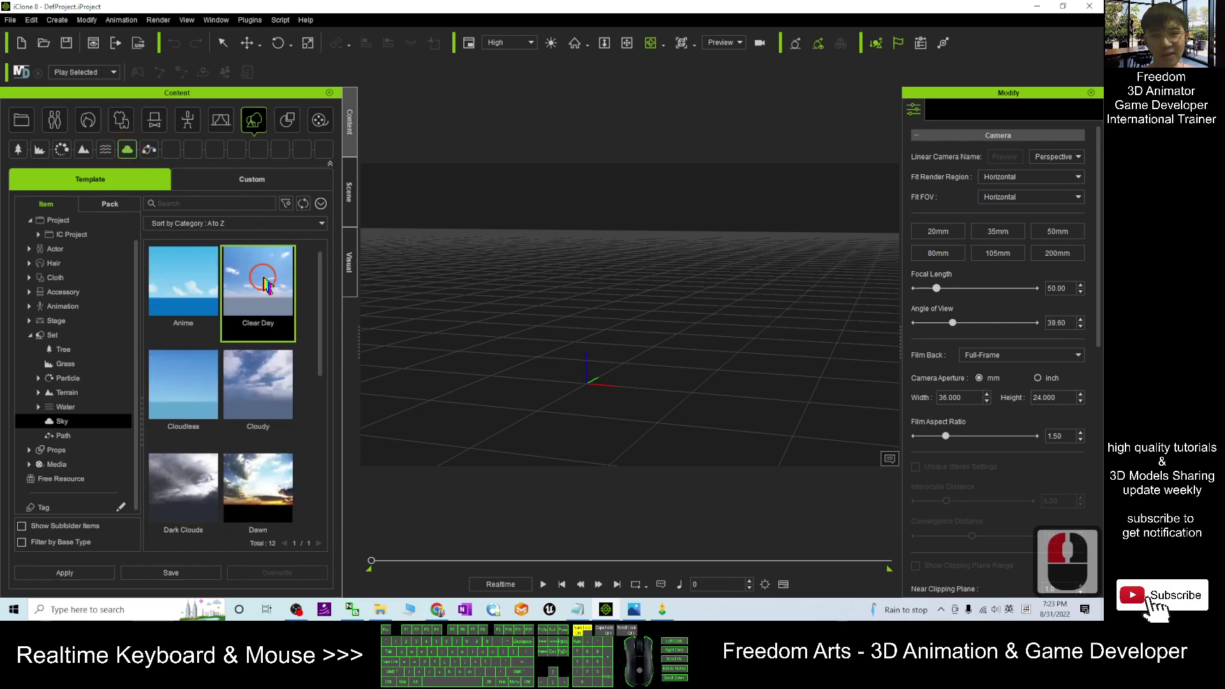
key("x")
left_click_drag(712, 342, 609, 311)
key("c")
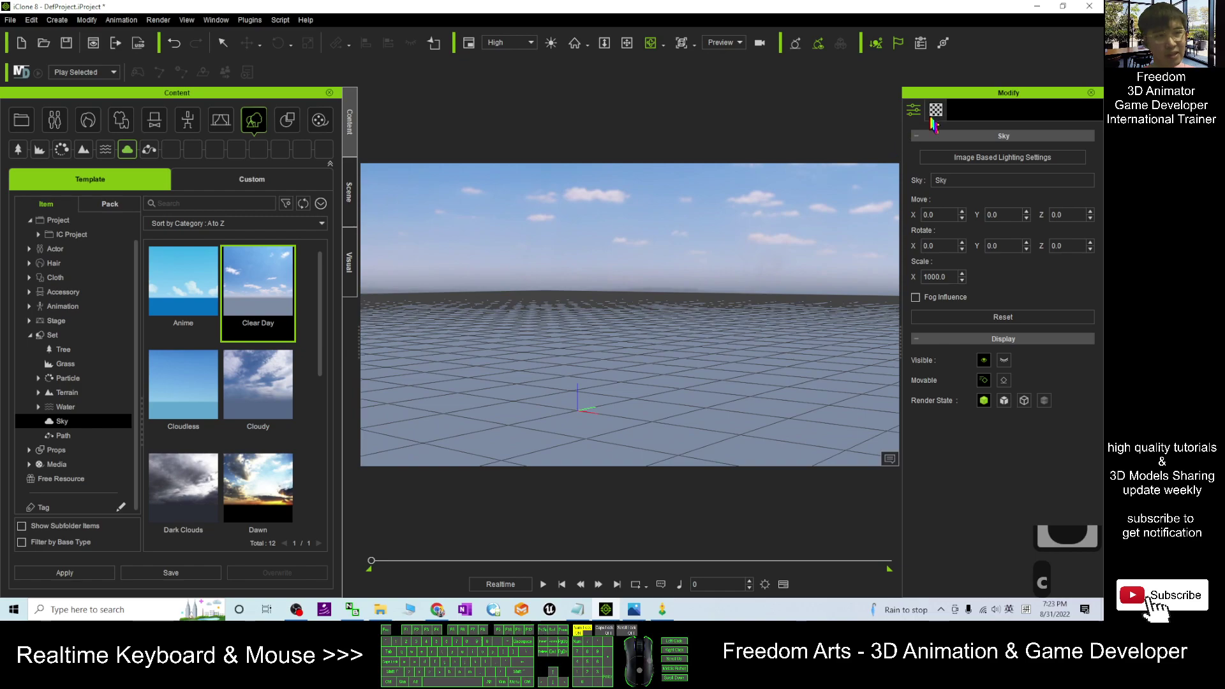
- Select the Sky object in the scene list and show its Diffuse texture settings
left_click(349, 192)
left_click(98, 276)
double_click(99, 275)
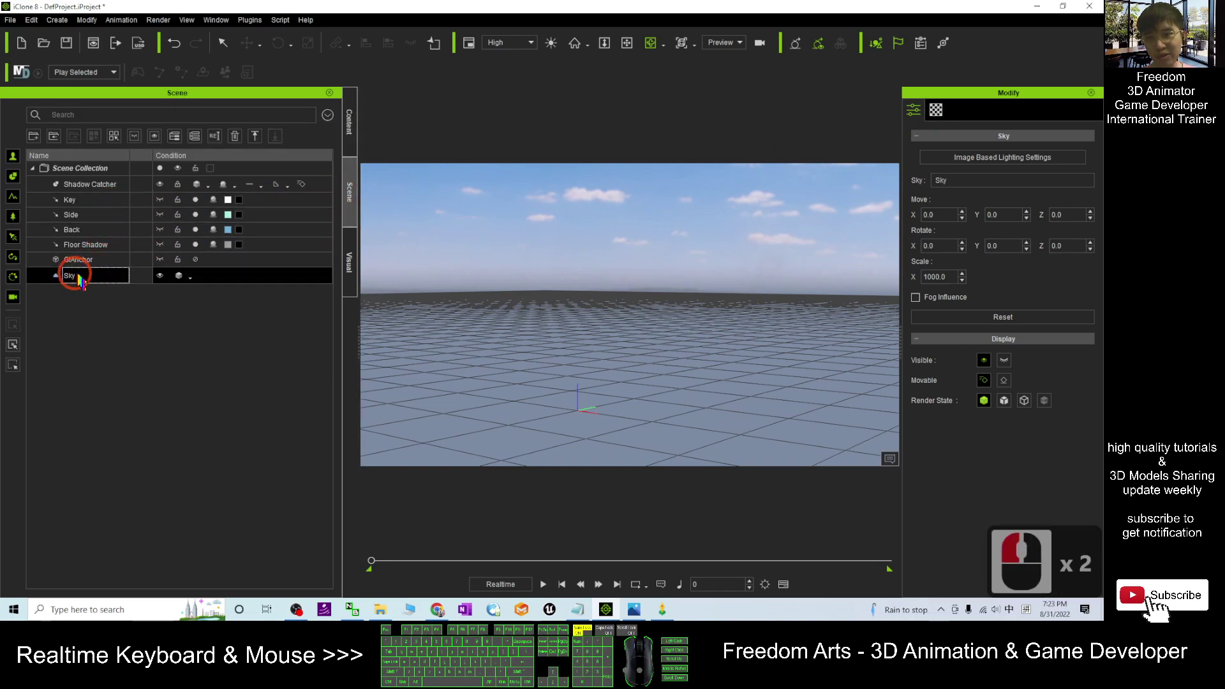
left_click(936, 110)
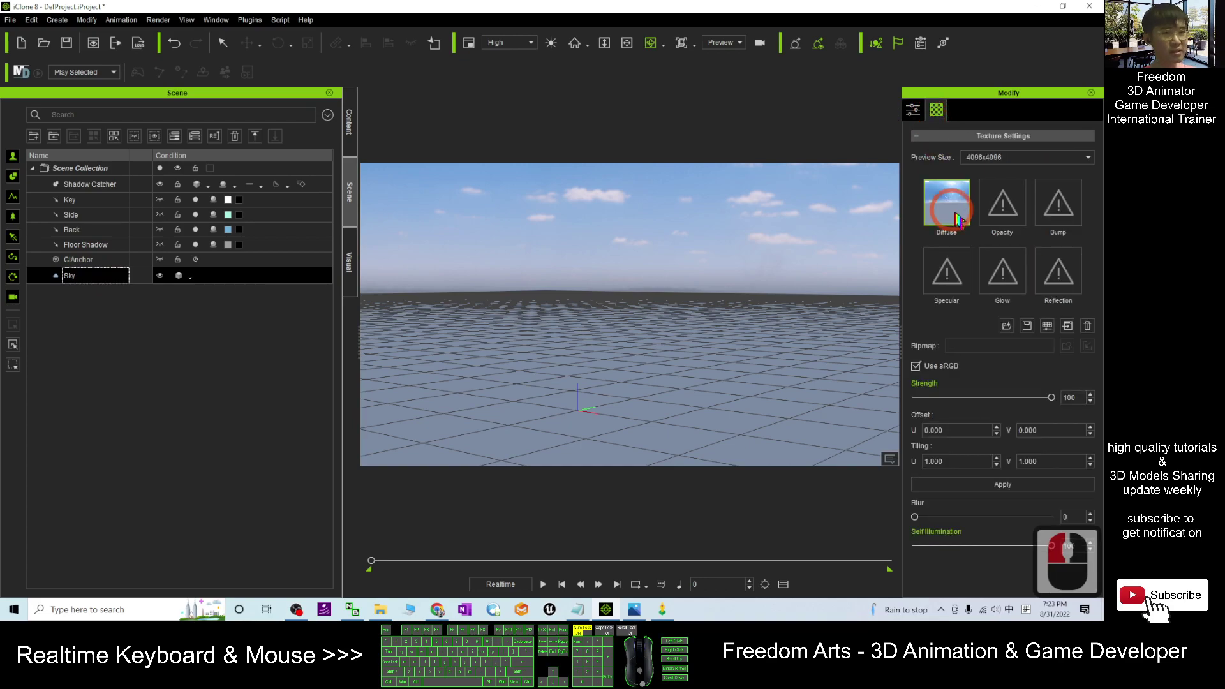
scroll(967, 222, "up", 4)
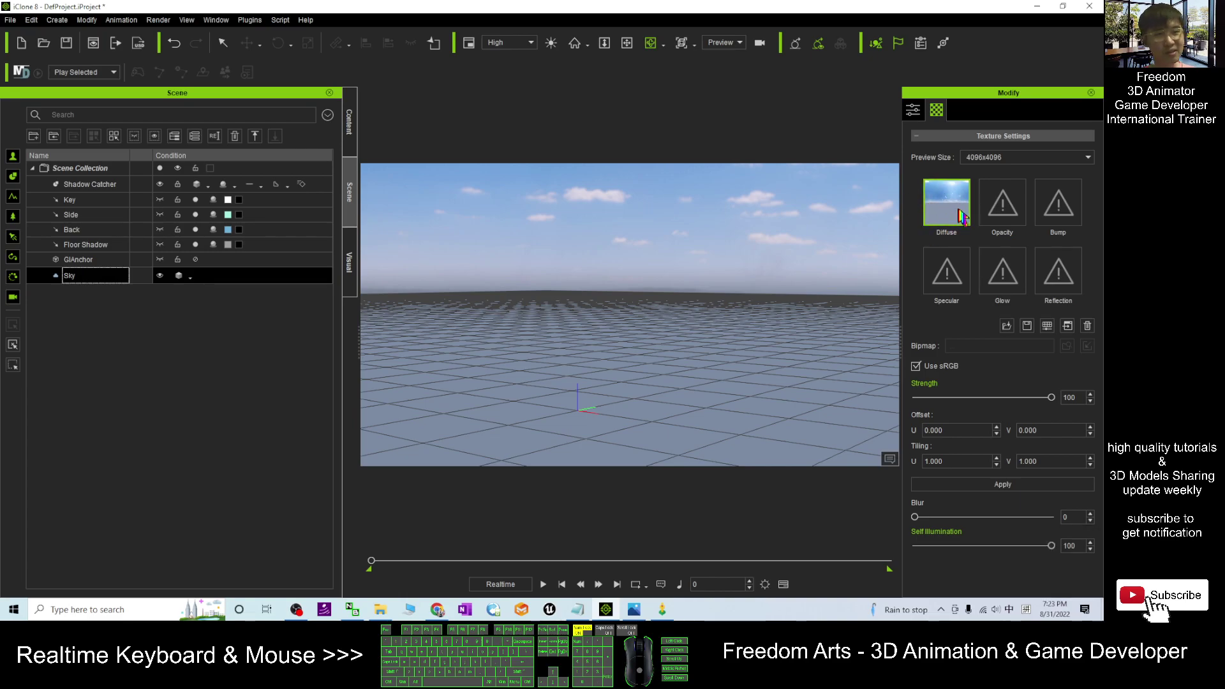
- Apply the "eiffel tower street view" image from the desktop to the sky's Diffuse texture
left_click_drag(502, 218, 829, 271)
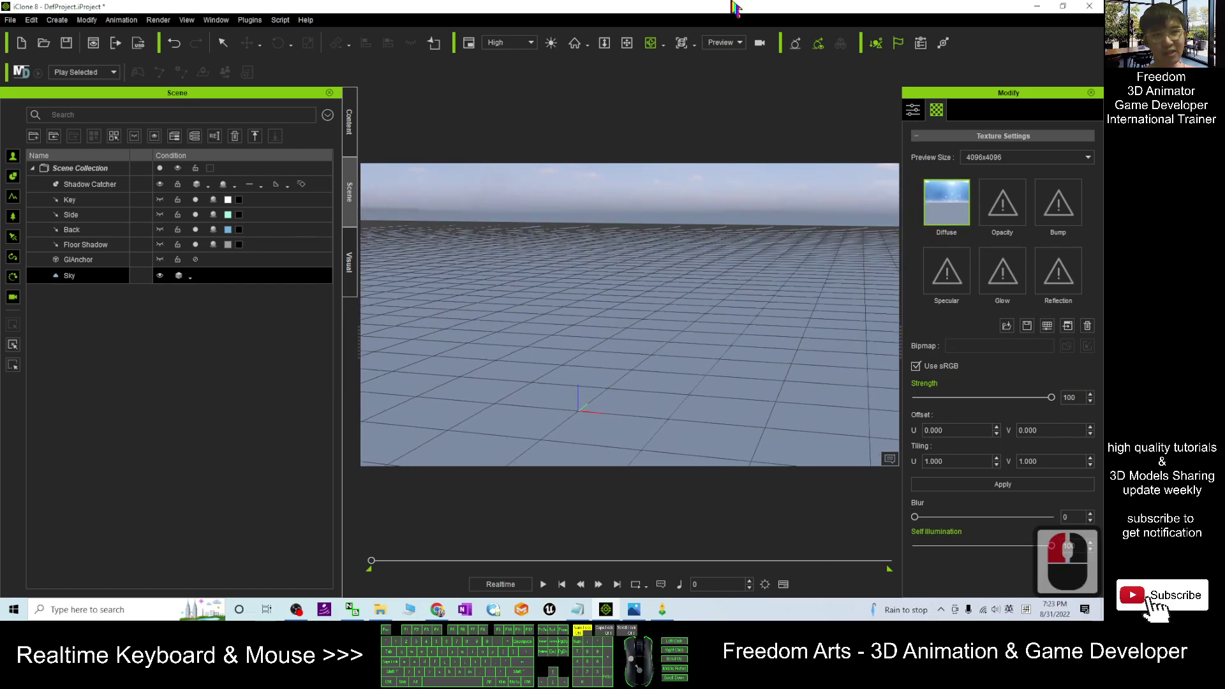
left_click_drag(735, 7, 568, 24)
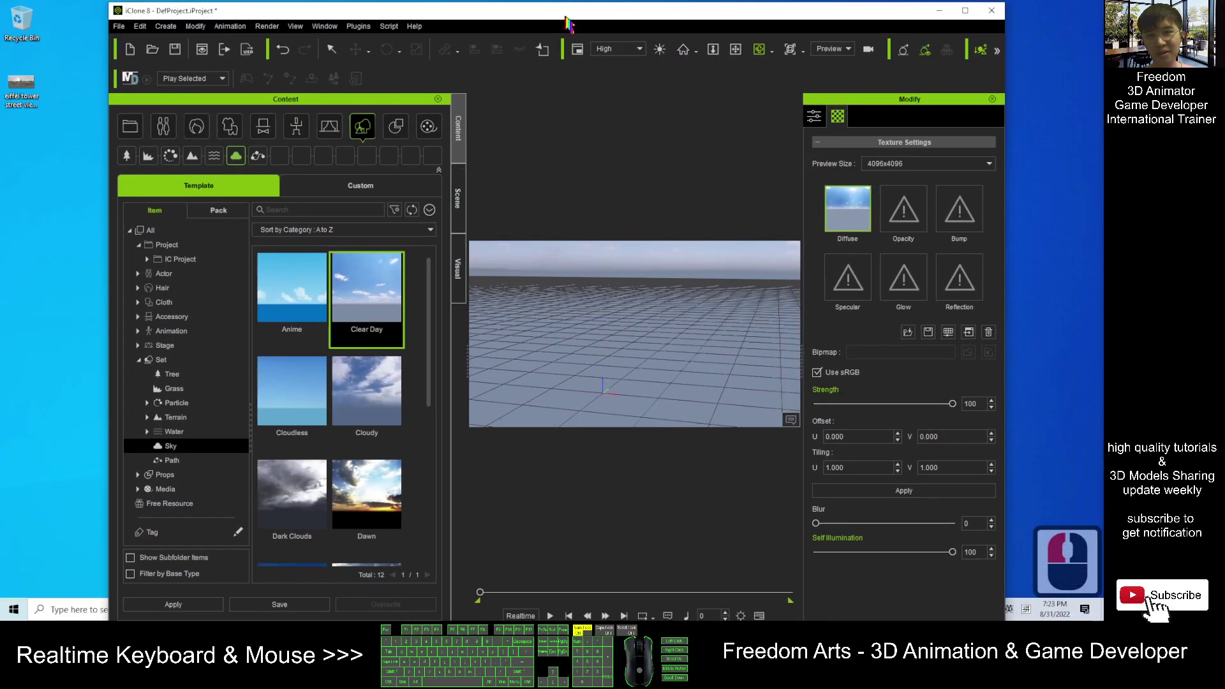
left_click(22, 95)
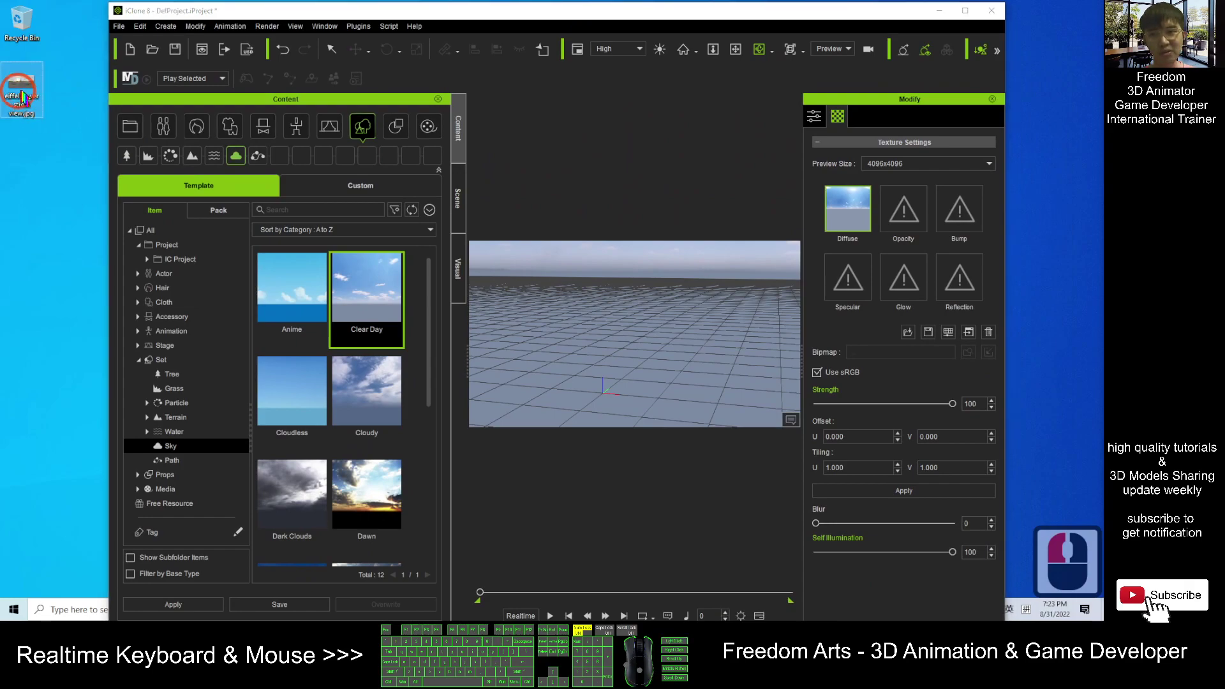
left_click_drag(16, 94, 843, 208)
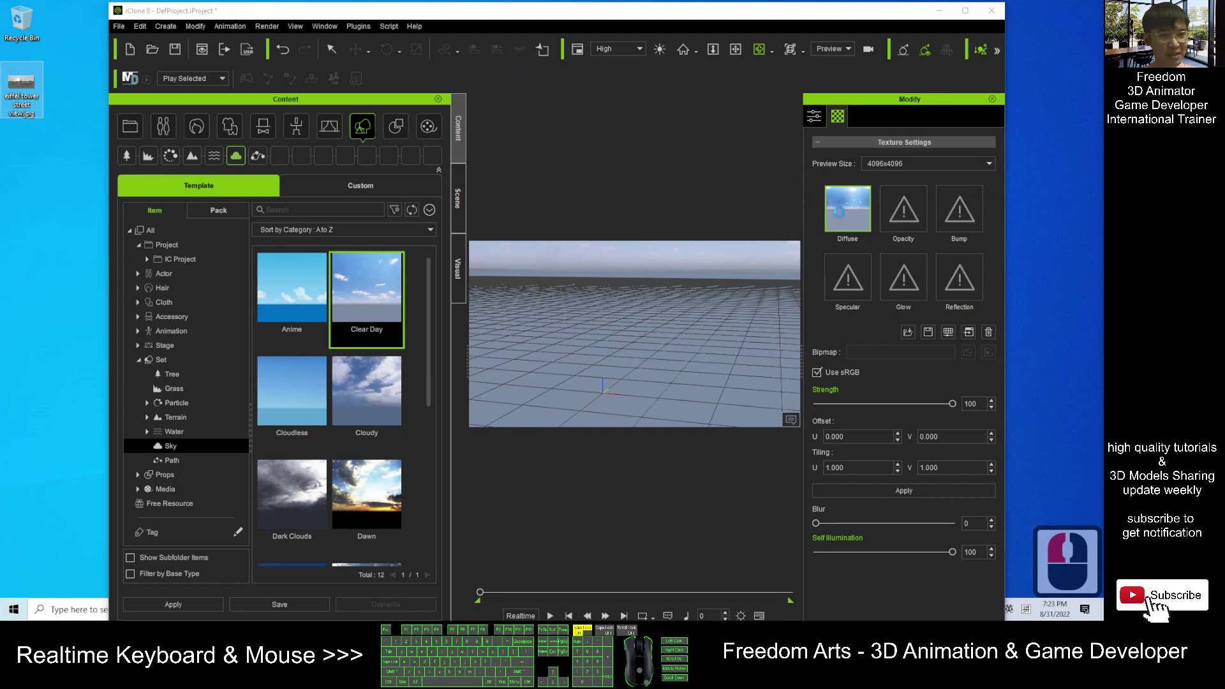
left_click(966, 10)
- Look around the scene to examine the panorama from the street side, the Eiffel Tower side and the cyclist side
left_click_drag(724, 322, 356, 325)
key("x")
key("c")
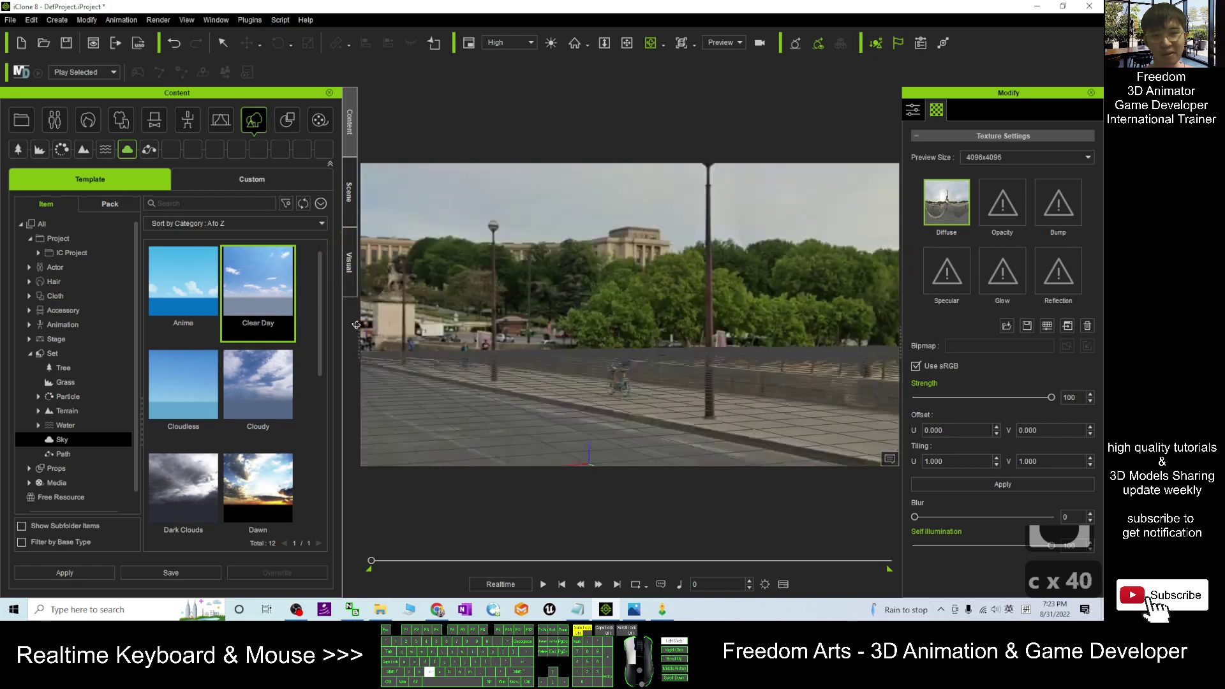
left_click_drag(641, 255, 619, 306)
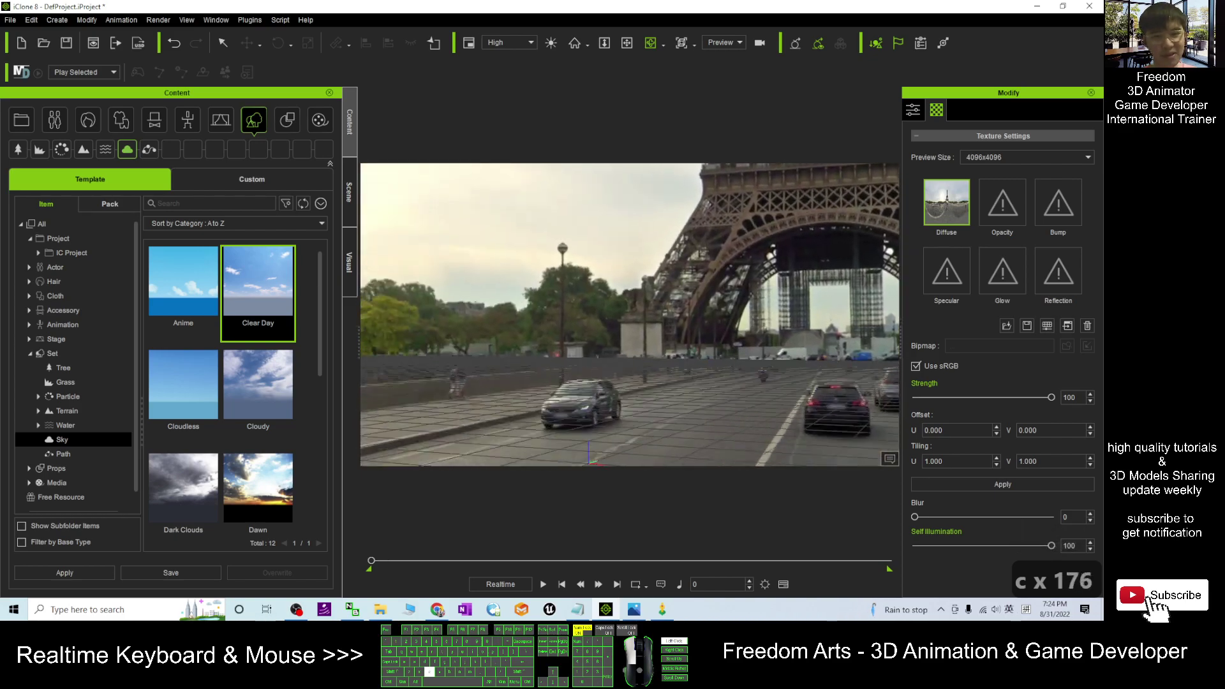
key("c")
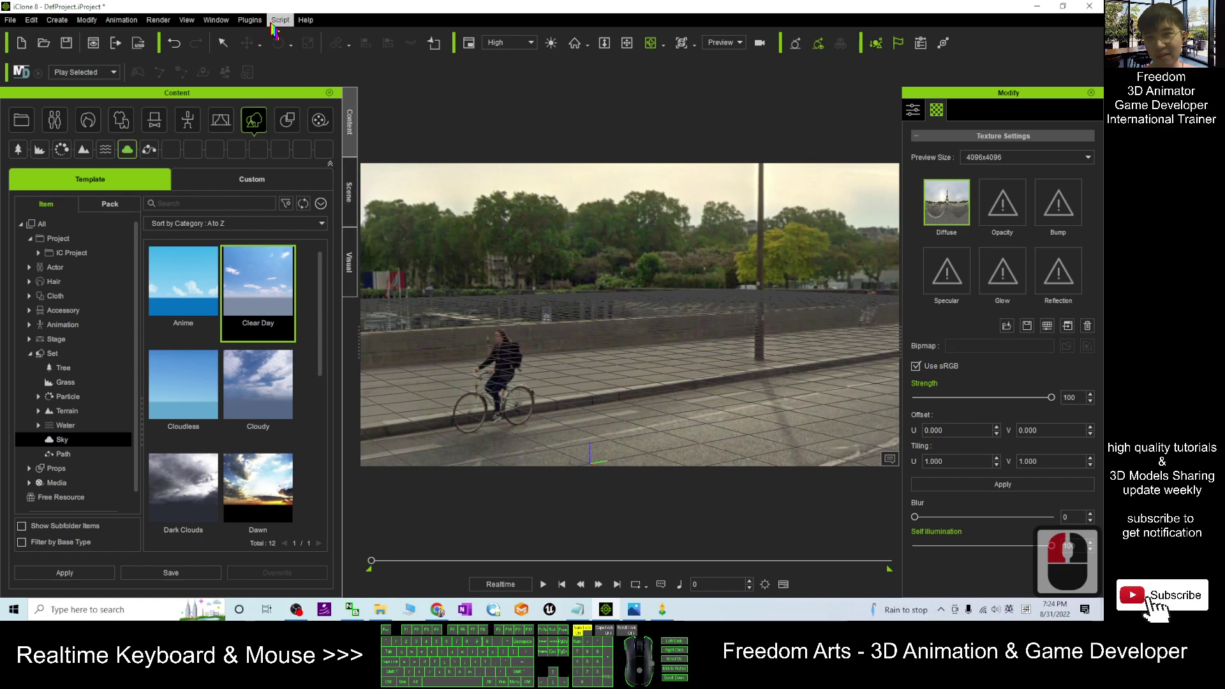
- Switch the workspace to the All Panels layout and close the Curve Editor and MD Triggers
left_click(215, 20)
left_click(243, 38)
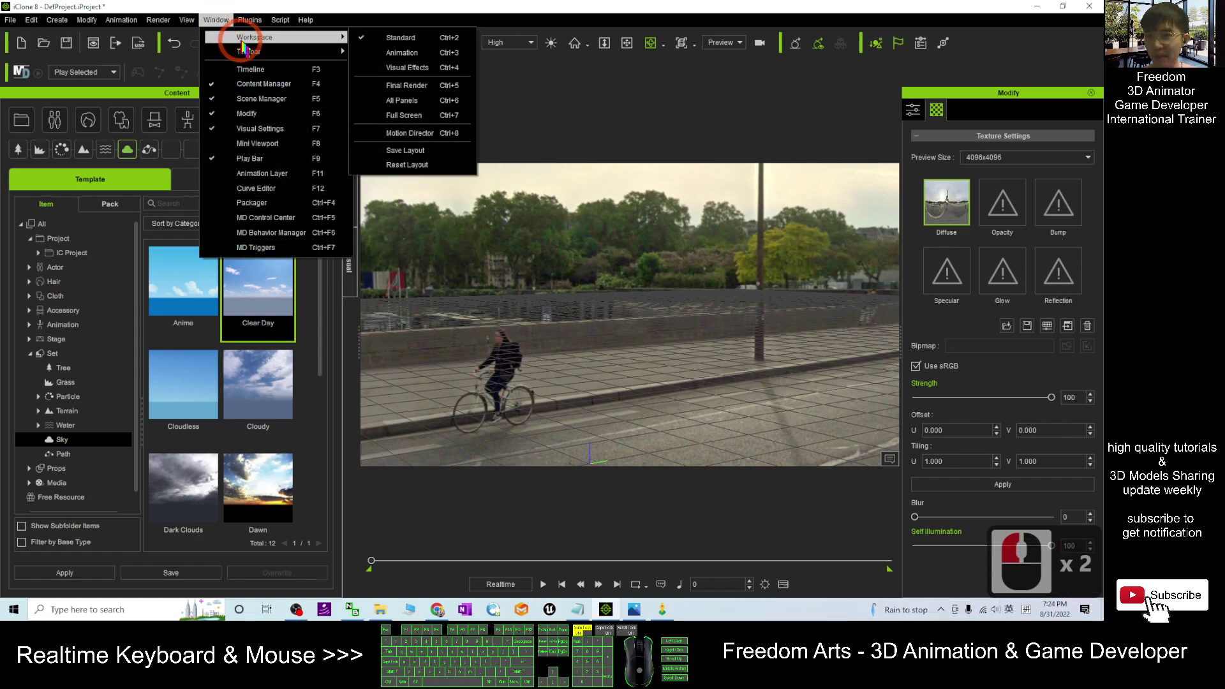
left_click(416, 102)
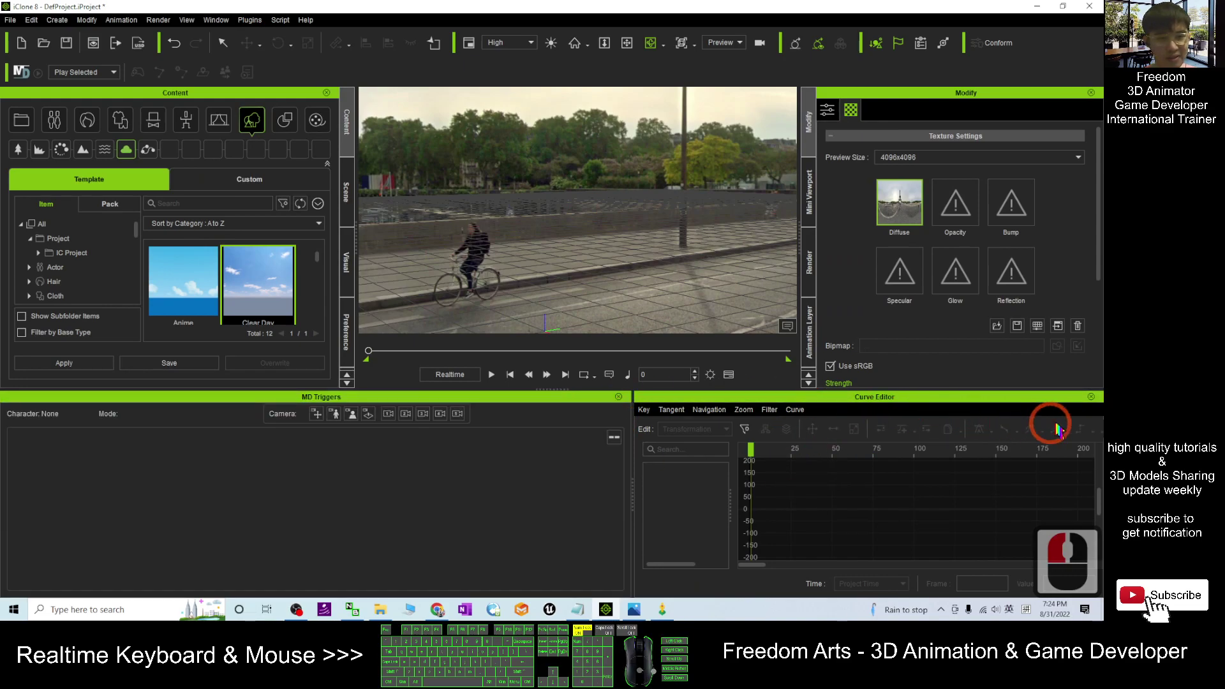
left_click(1091, 396)
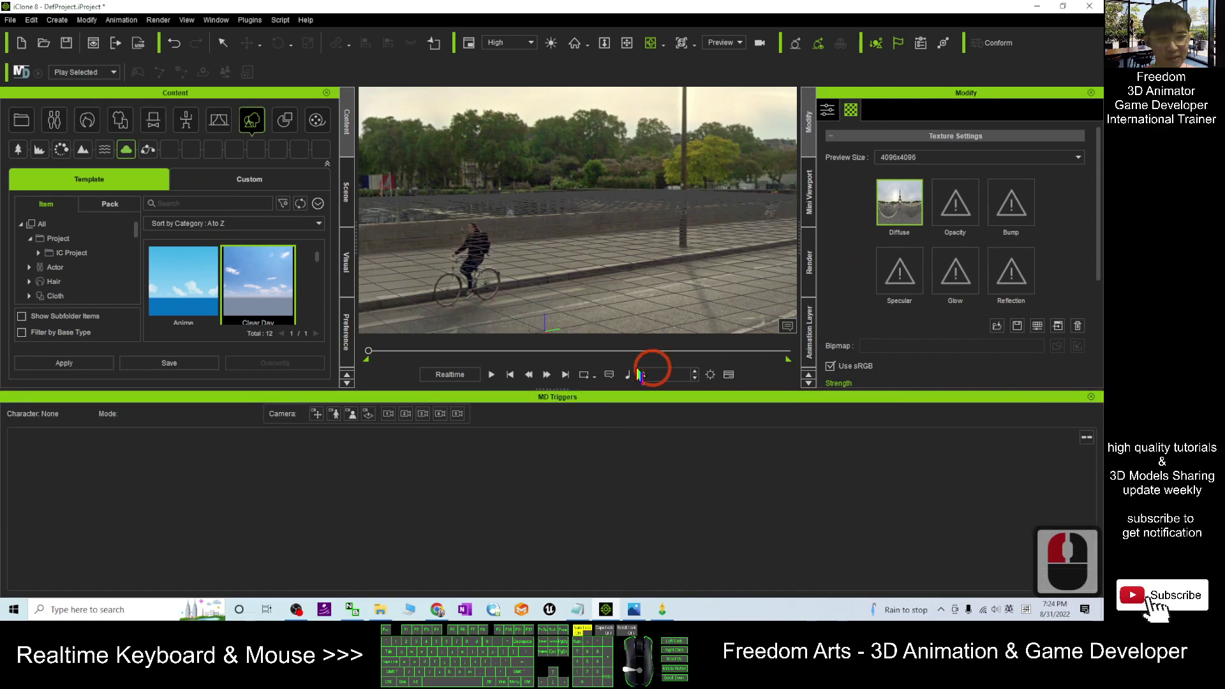
left_click(1091, 398)
- Load the "eiffel tower street view" image from the desktop as the Image Based Lighting image in the Visual settings
left_click(345, 256)
left_click(46, 112)
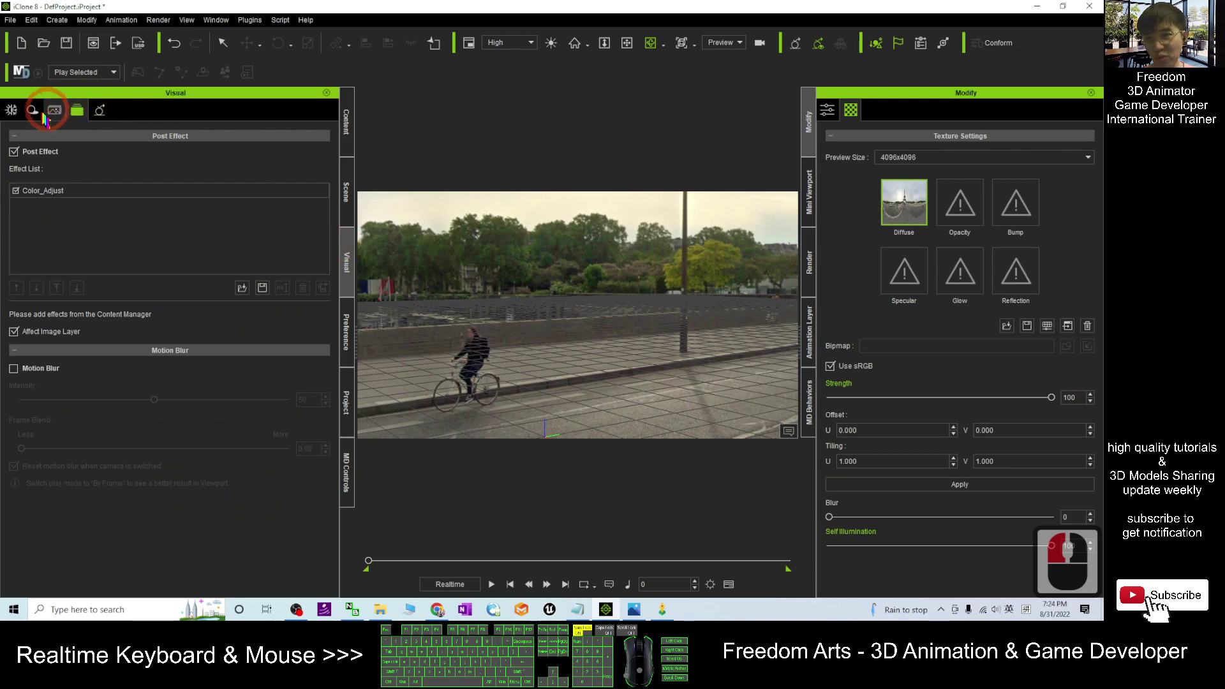
left_click(32, 110)
left_click(12, 109)
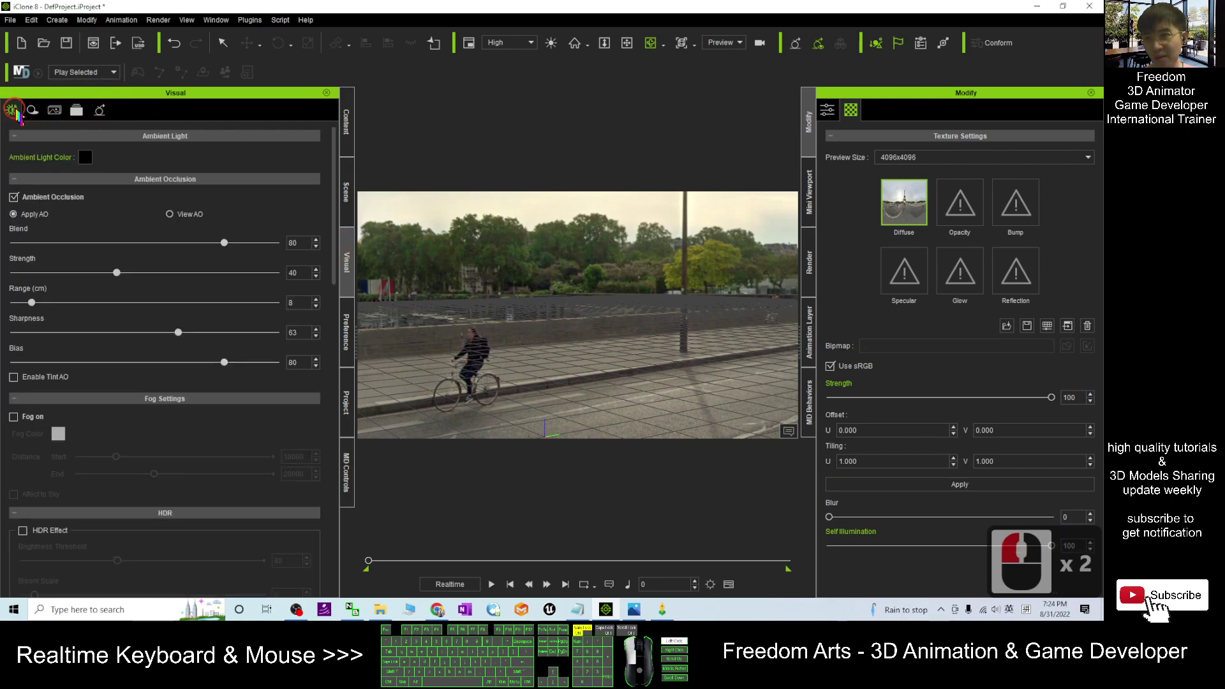
left_click(12, 110)
left_click_drag(333, 166, 335, 339)
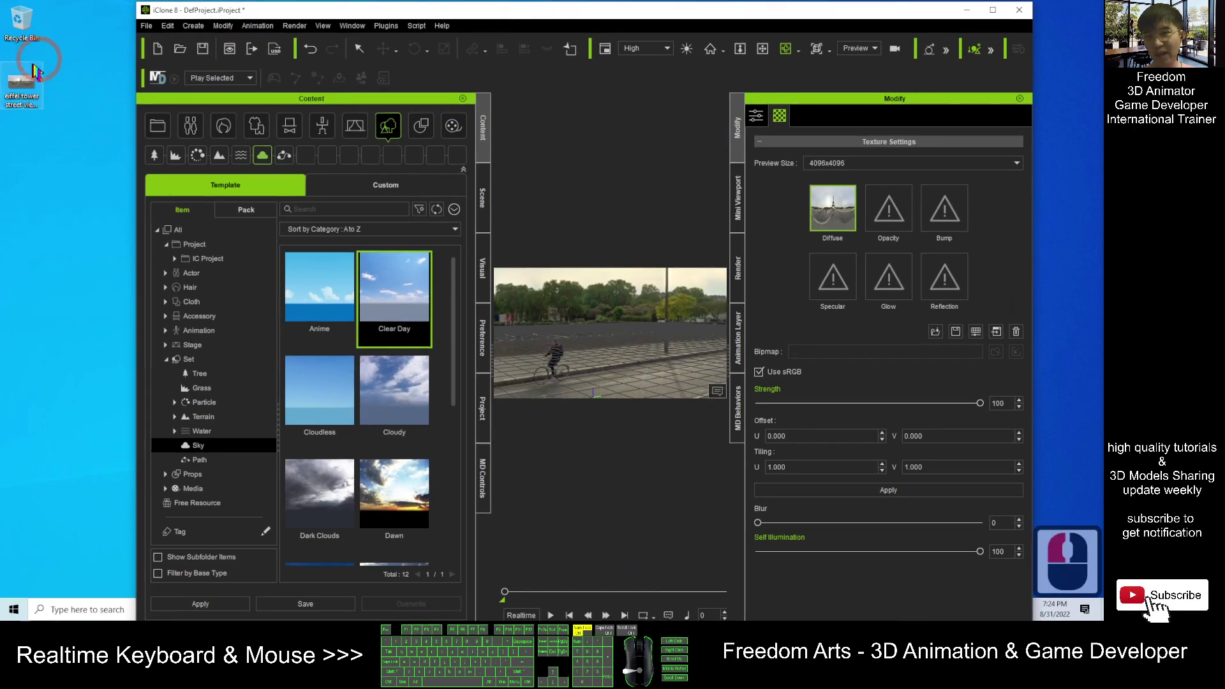
mouse_move(21, 86)
left_mouse_down()
mouse_move(349, 252)
mouse_move(231, 177)
mouse_move(29, 100)
left_mouse_up()
left_click(480, 332)
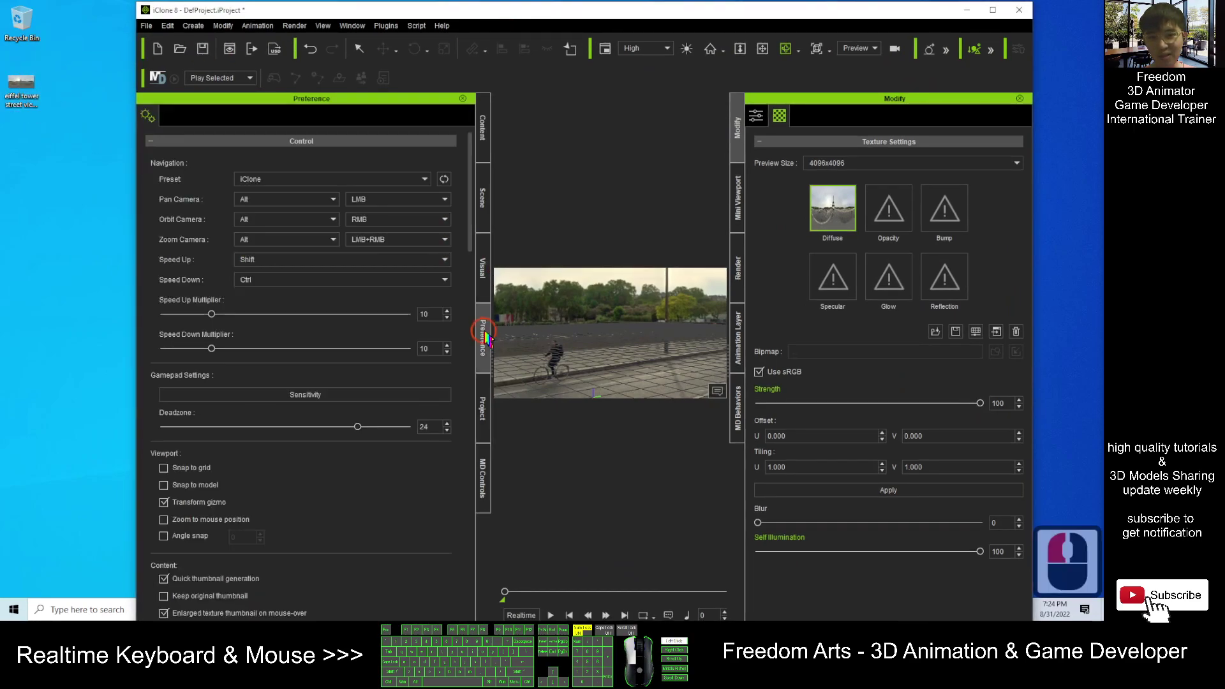
left_click(481, 271)
left_click_drag(30, 86, 279, 386)
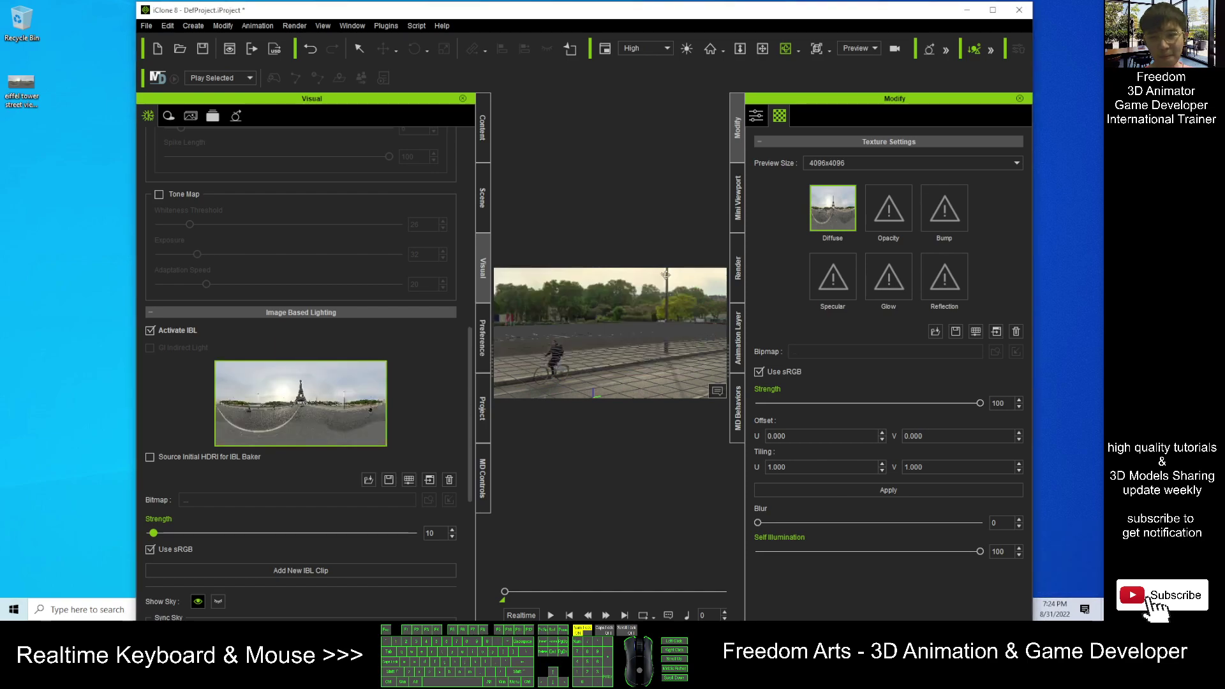
- Try syncing the sky's Orientation with the image based lighting, and undo the change
scroll(432, 422, "down", 4)
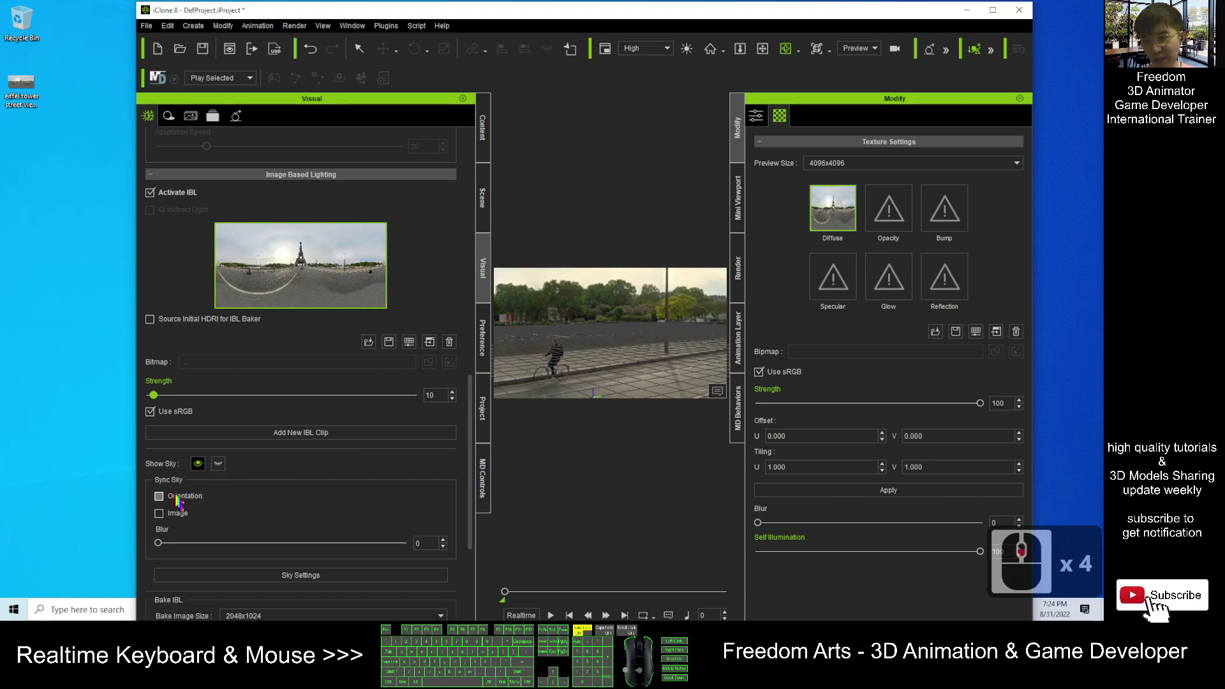
left_click(159, 497)
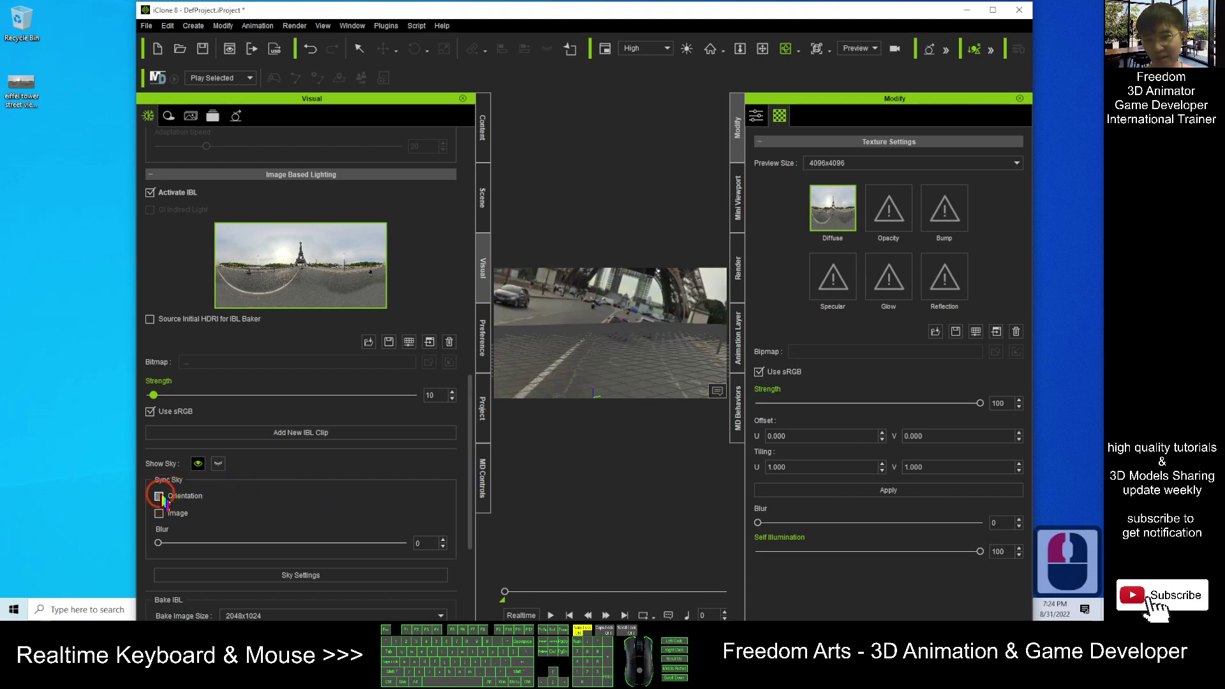
left_click(159, 496)
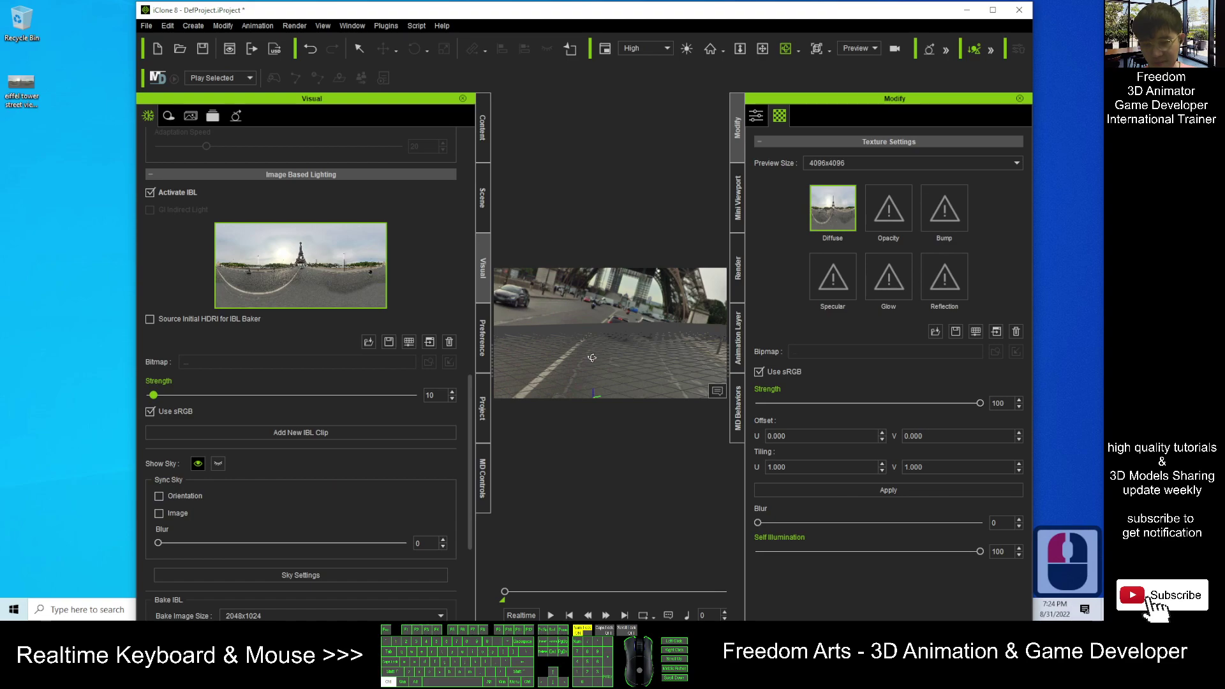
key("ctrl+z")
key("ctrl+z")
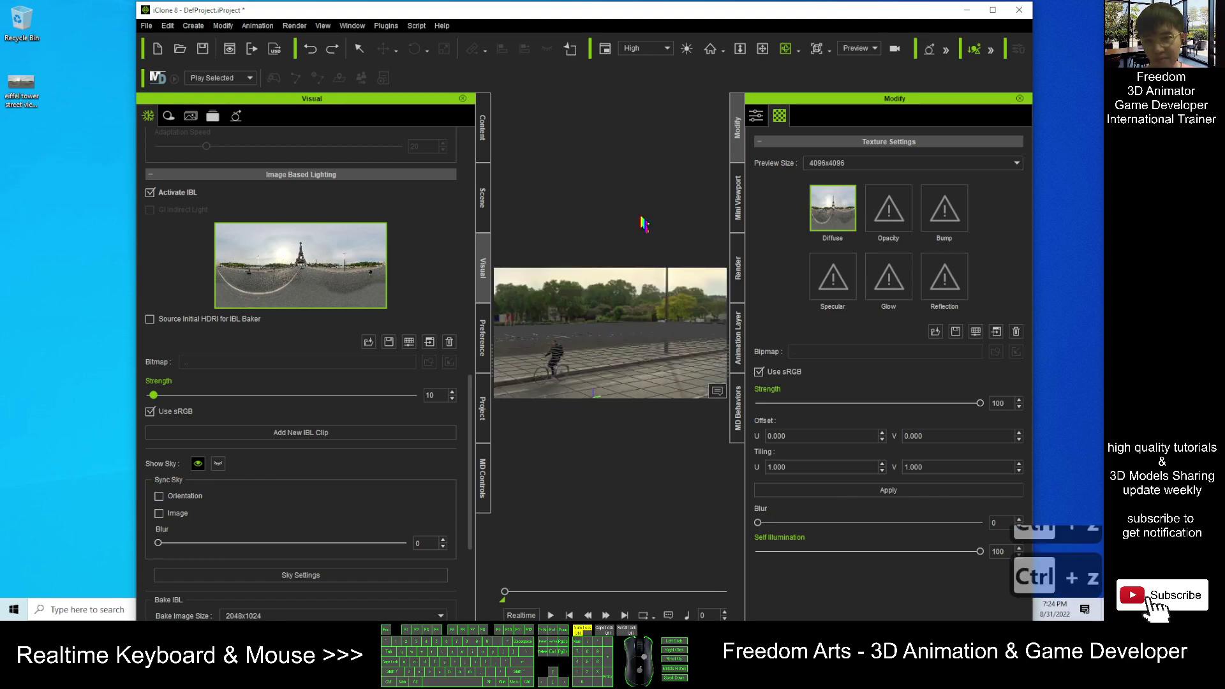
- Maximize the window and turn the camera toward the open pavement in front of the parked car
left_click(997, 11)
scroll(631, 380, "up", 5)
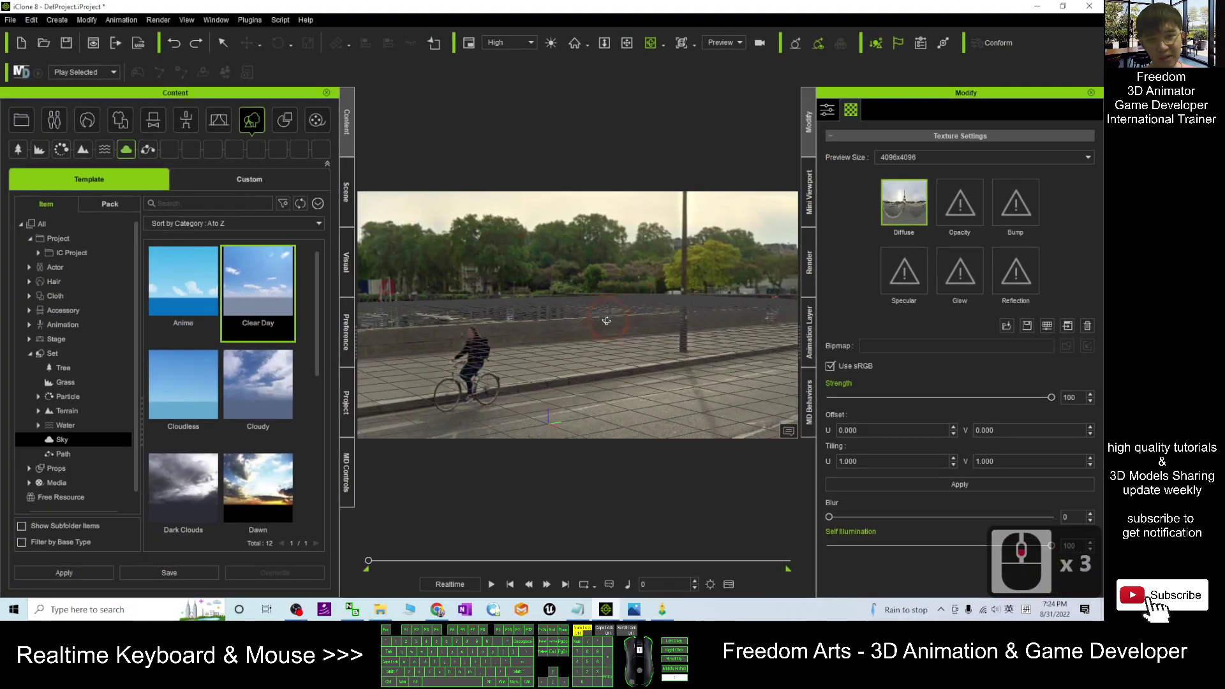
key("c")
left_click_drag(631, 380, 577, 367)
key("x")
right_click_drag(577, 367, 596, 355)
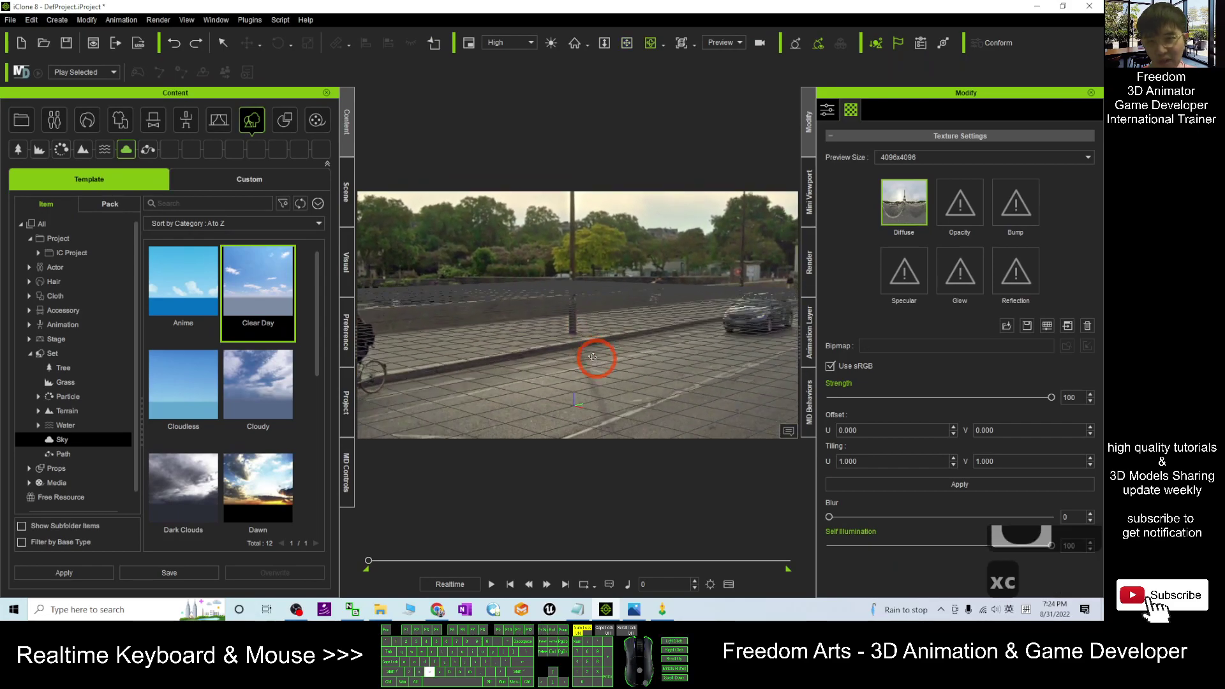
double_click(345, 191)
left_click(346, 198)
left_click(345, 198)
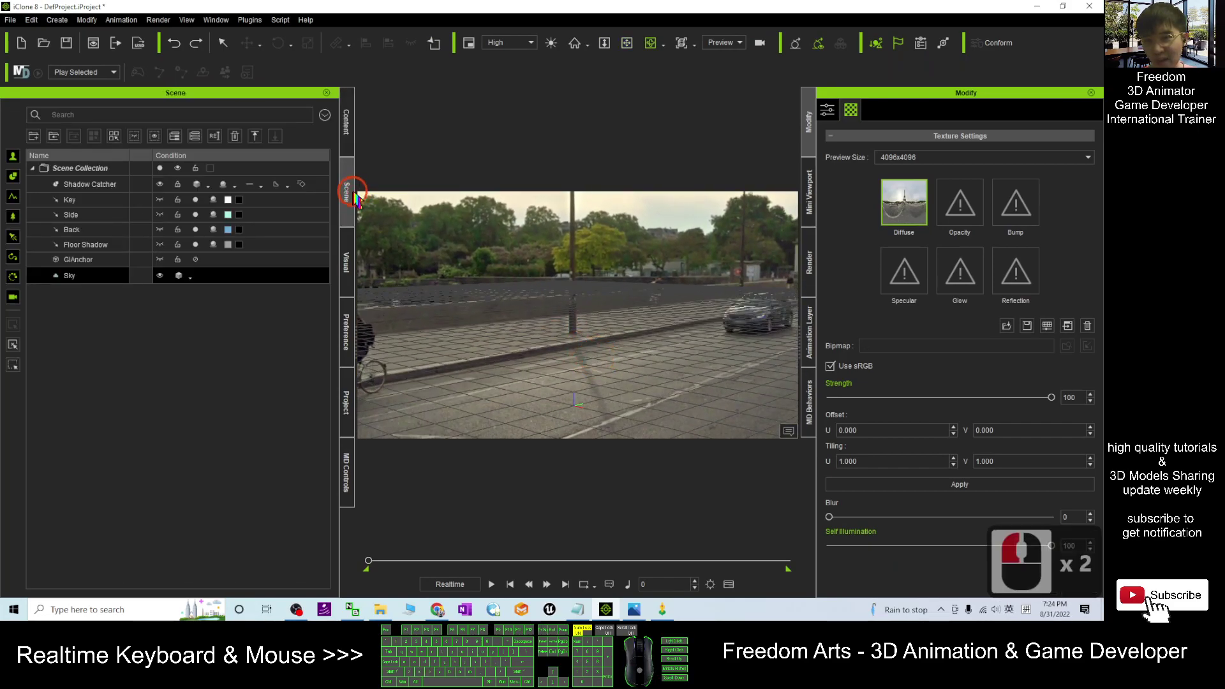
left_click(347, 199)
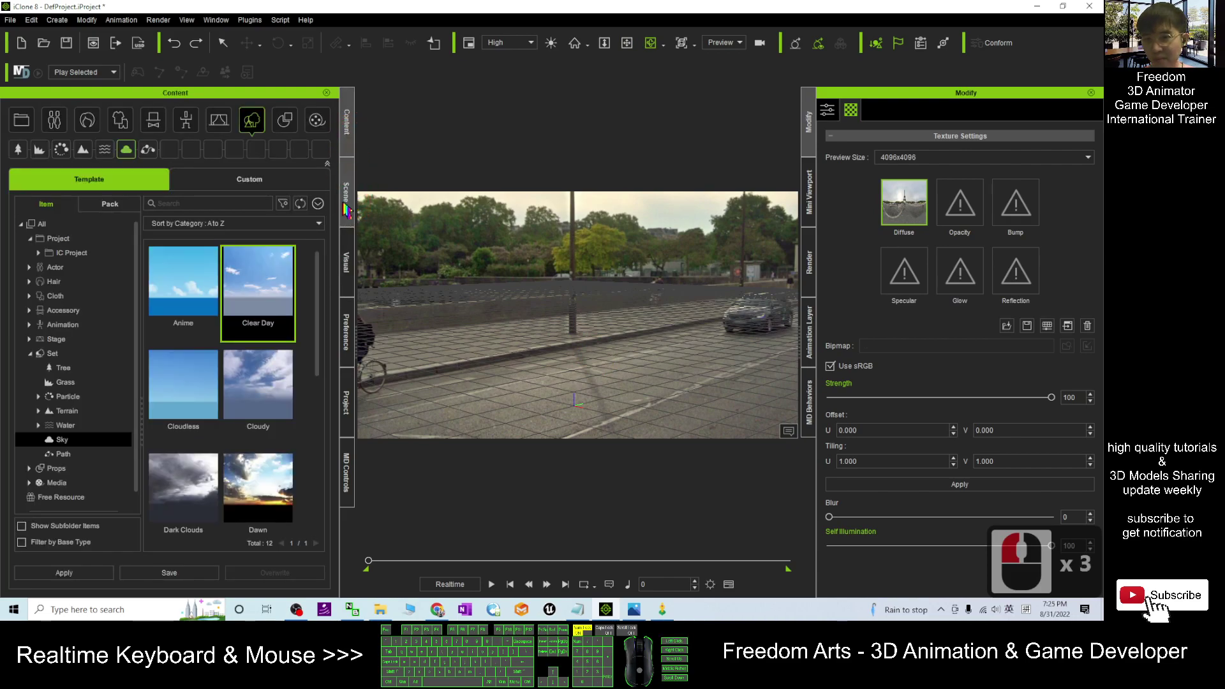
left_click(345, 191)
- Find the 3D Blocks folder in the Props templates and show its contents
left_click(345, 122)
left_click(286, 121)
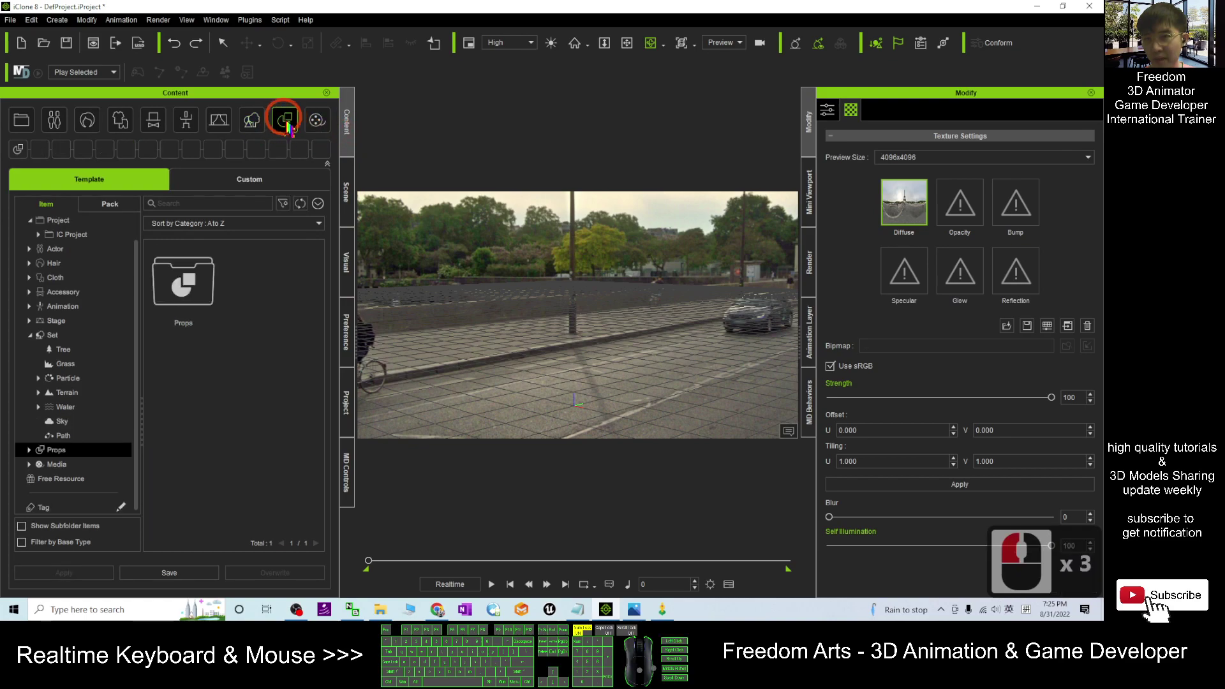
left_click(295, 146)
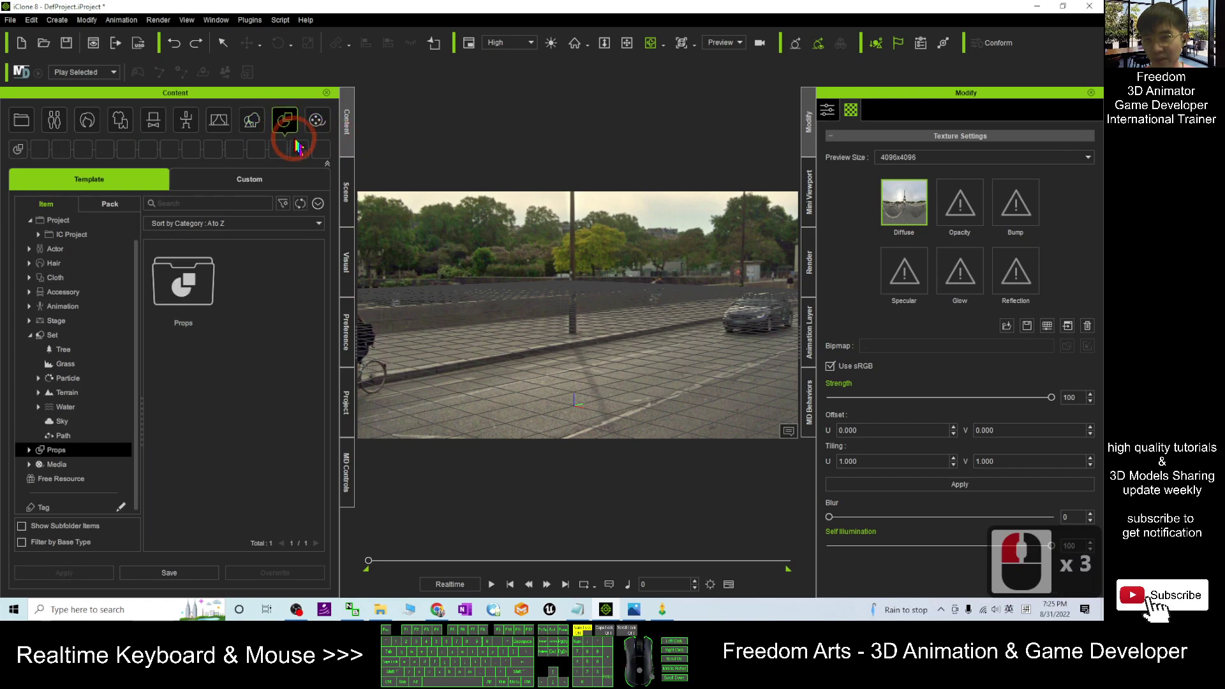
double_click(197, 295)
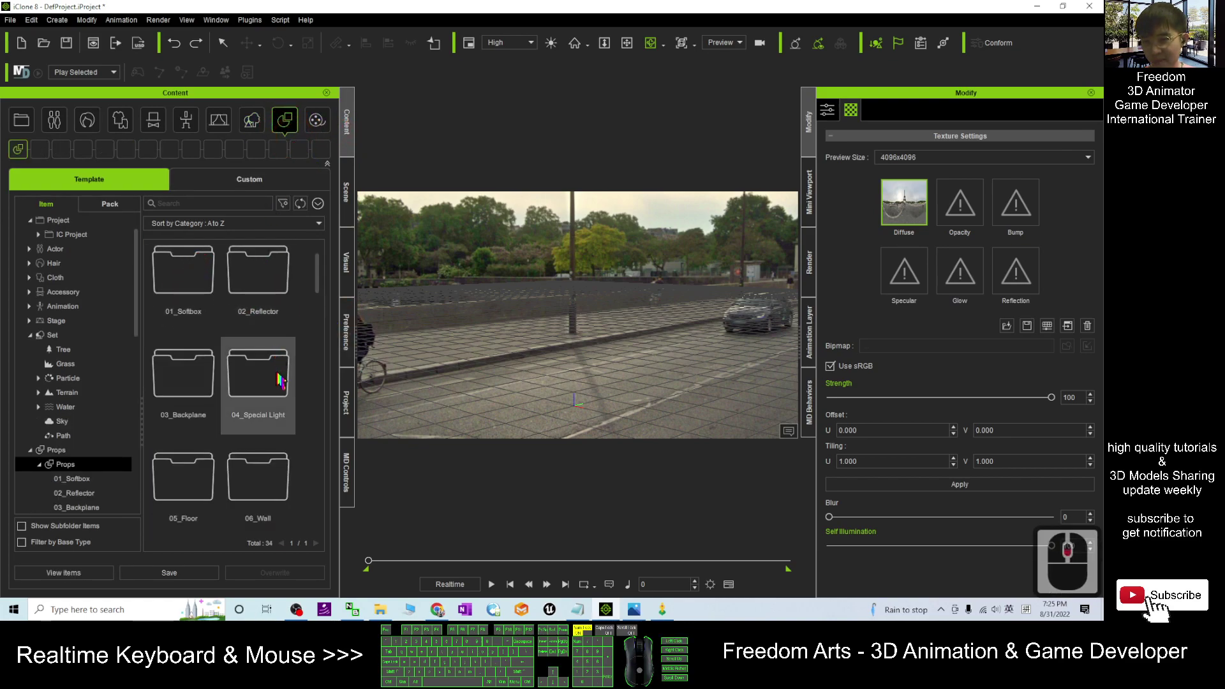
scroll(279, 381, "down", 19)
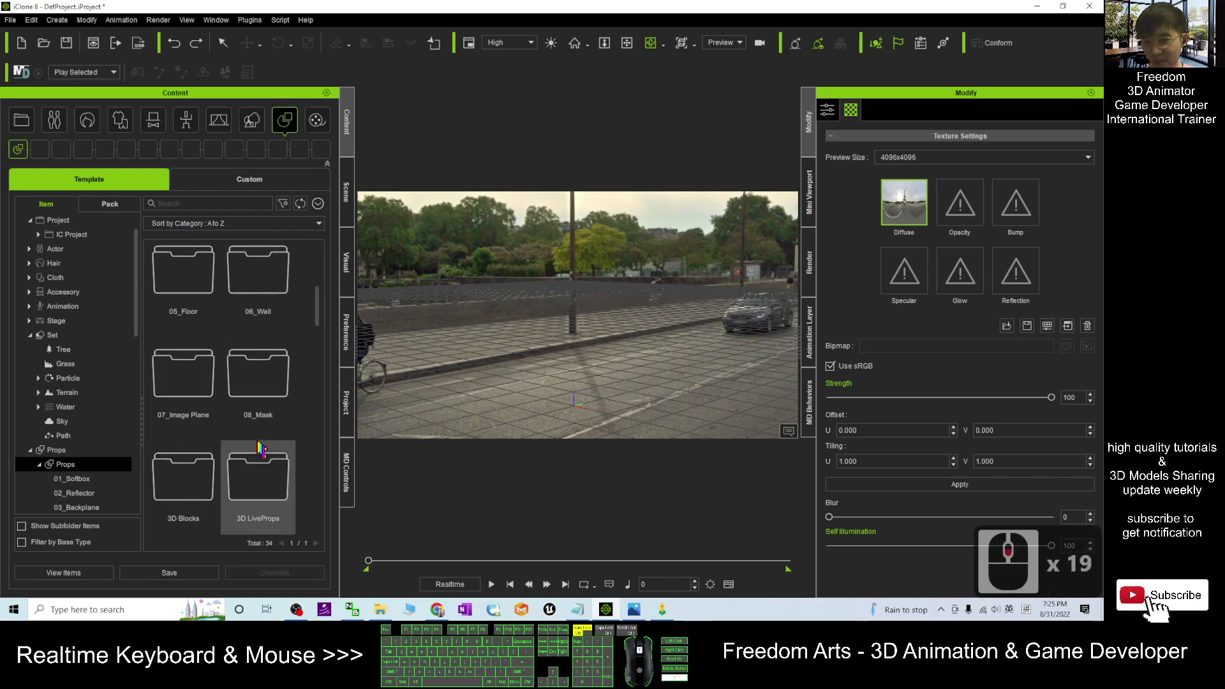
scroll(259, 443, "down", 11)
double_click(199, 351)
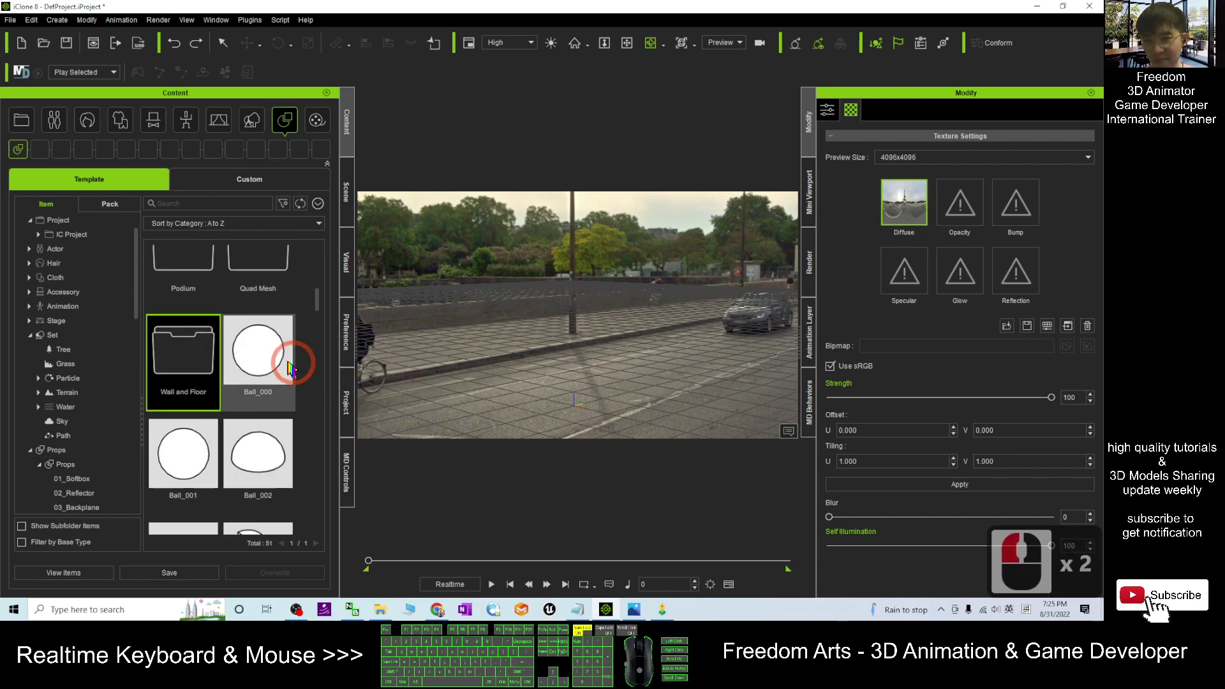
- Place the Ball_000 and Box_002 props on the pavement side by side, and bring them closer in view
left_click_drag(290, 365, 517, 391)
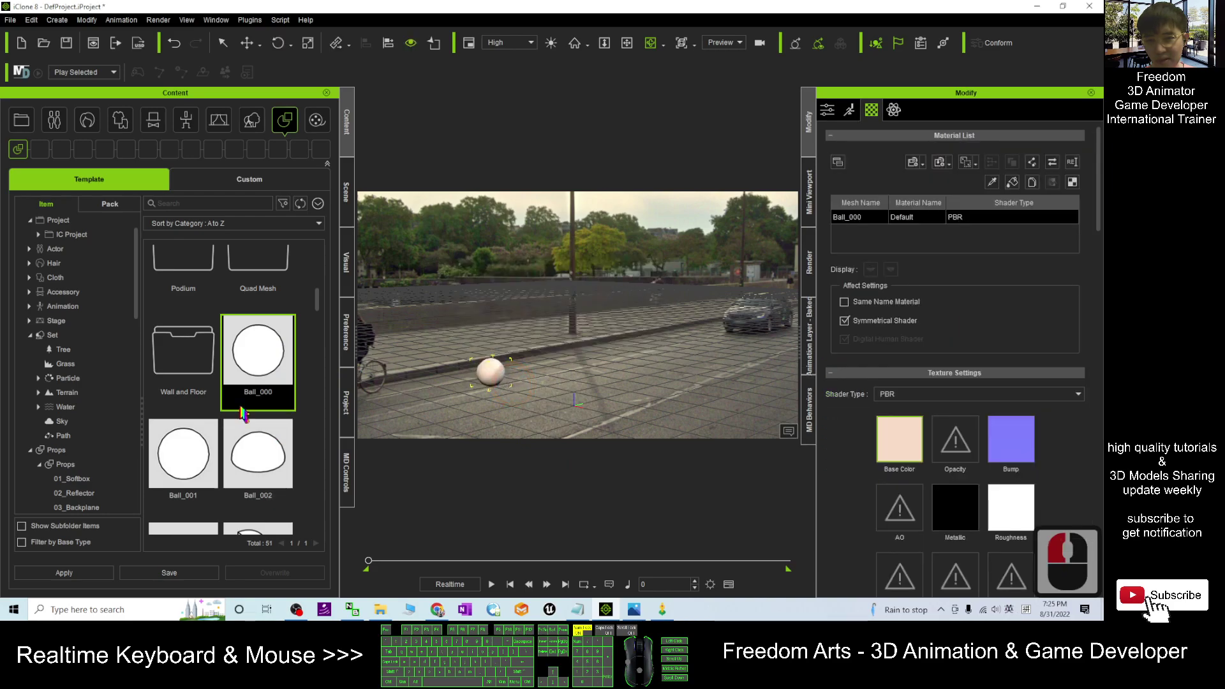
scroll(243, 415, "down", 19)
left_click_drag(248, 424, 592, 373)
scroll(572, 372, "up", 11)
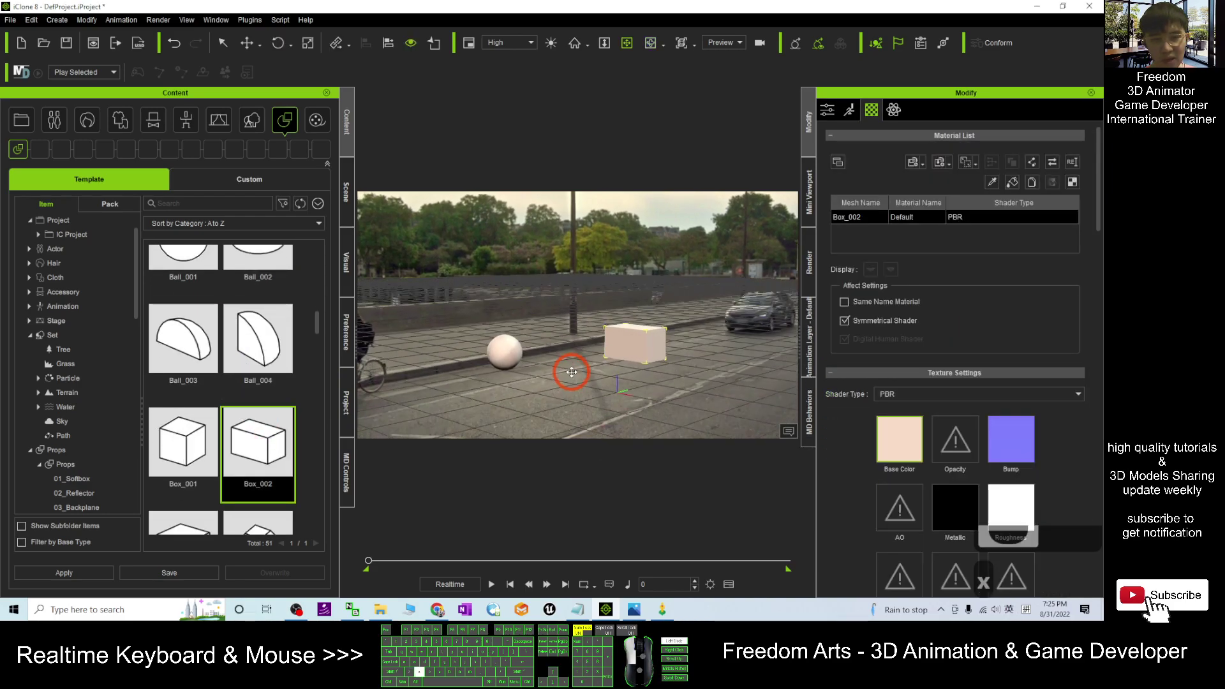
scroll(572, 372, "up", 6)
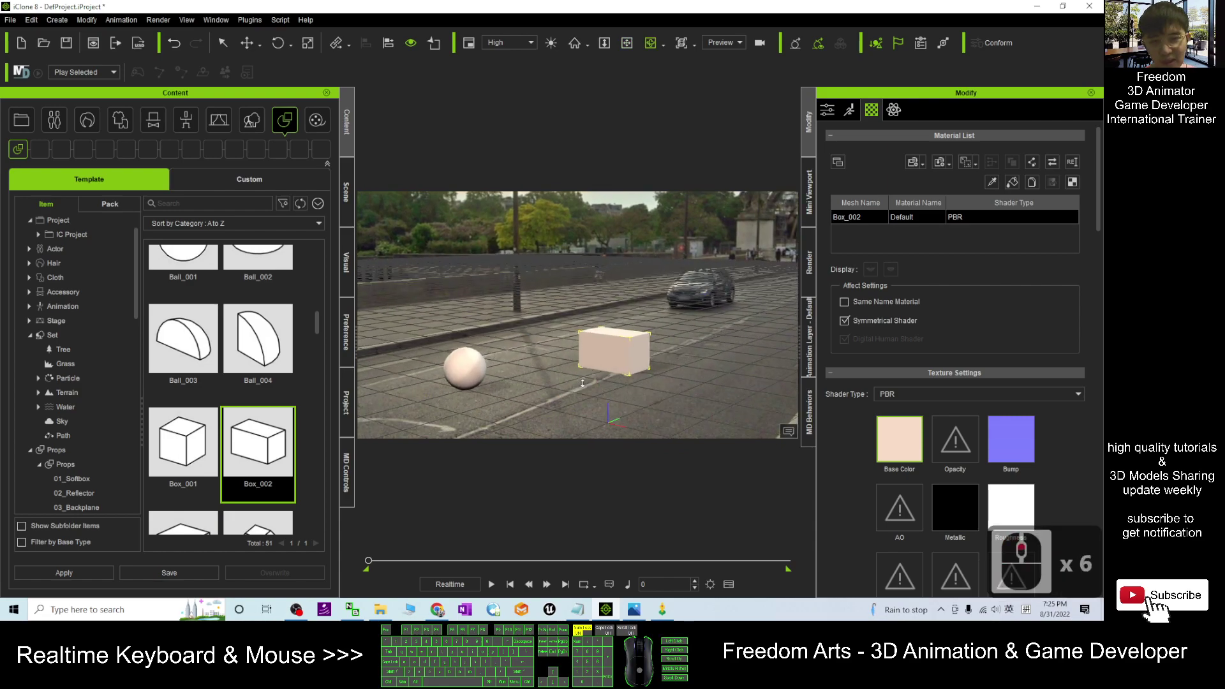
- Examine the Image Based Lighting settings in the Visual settings down to the IBL Transform rotation values
left_click(345, 262)
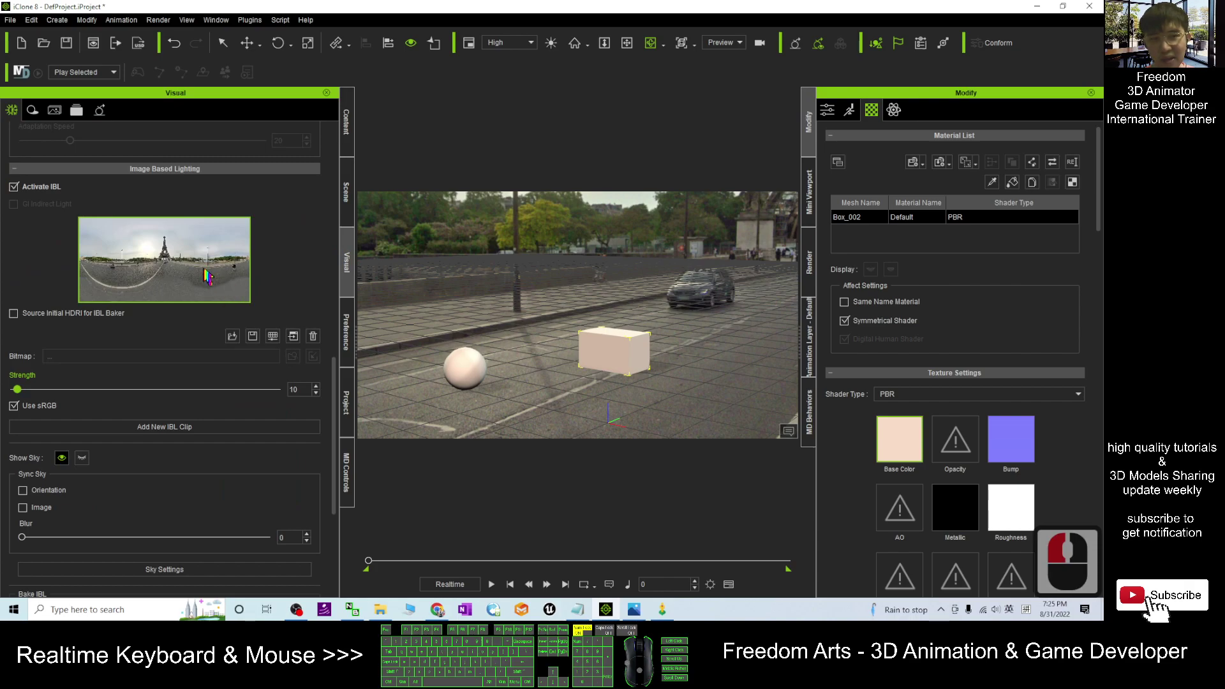
scroll(249, 319, "down", 2)
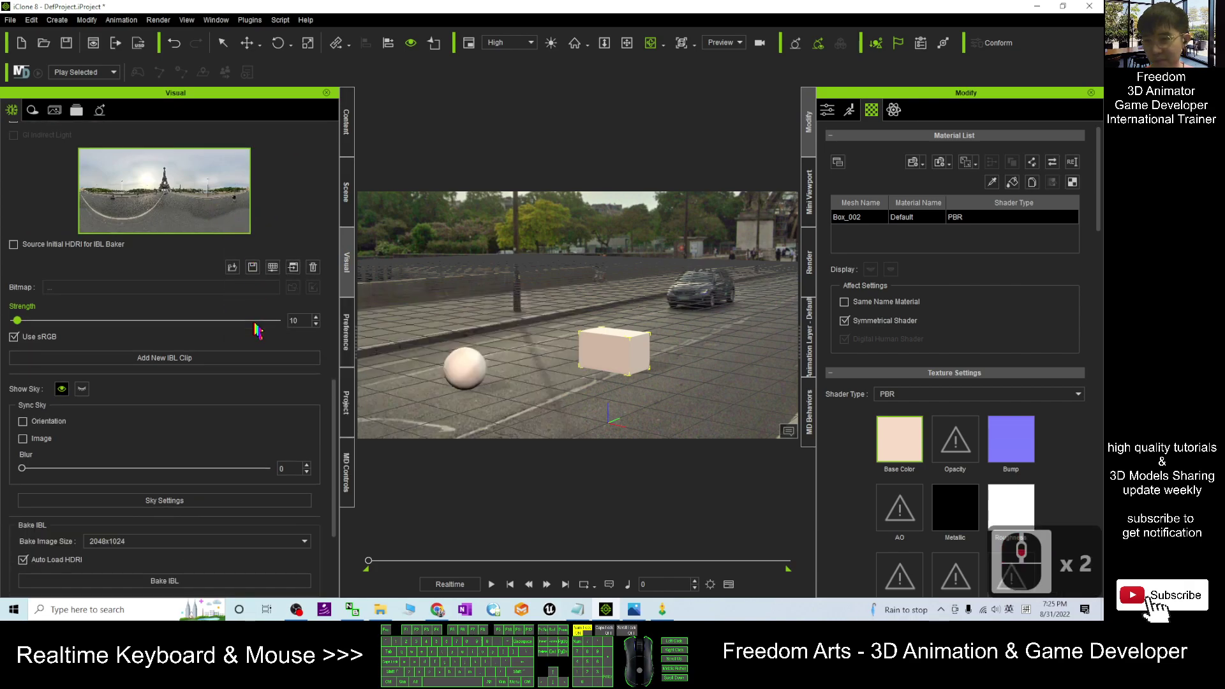
scroll(277, 351, "down", 4)
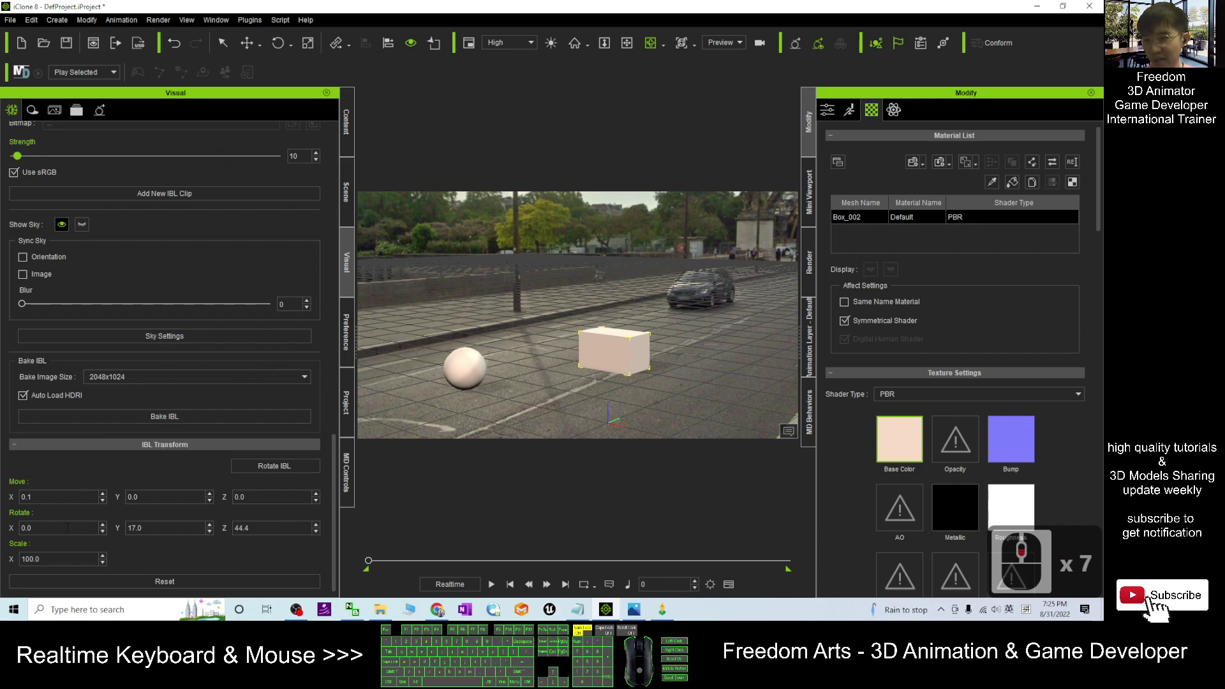
left_click(53, 528)
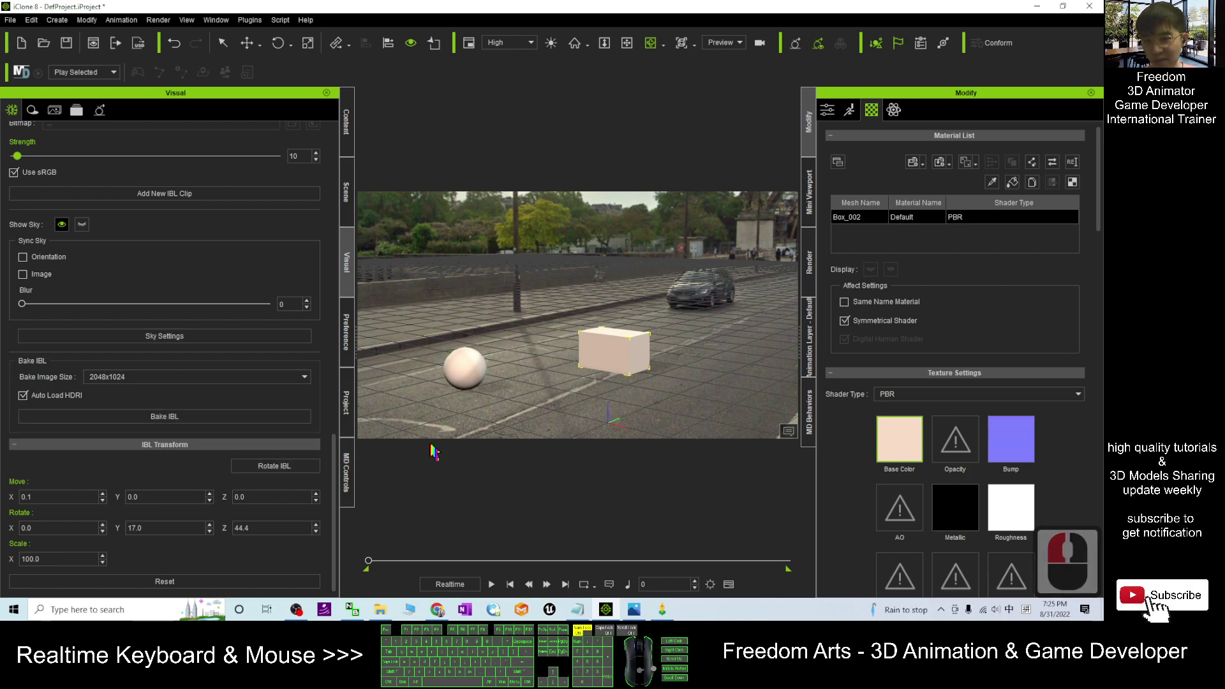
- Filter the lights out of the scene list and change the Shadow Catcher's shadow setting
double_click(345, 184)
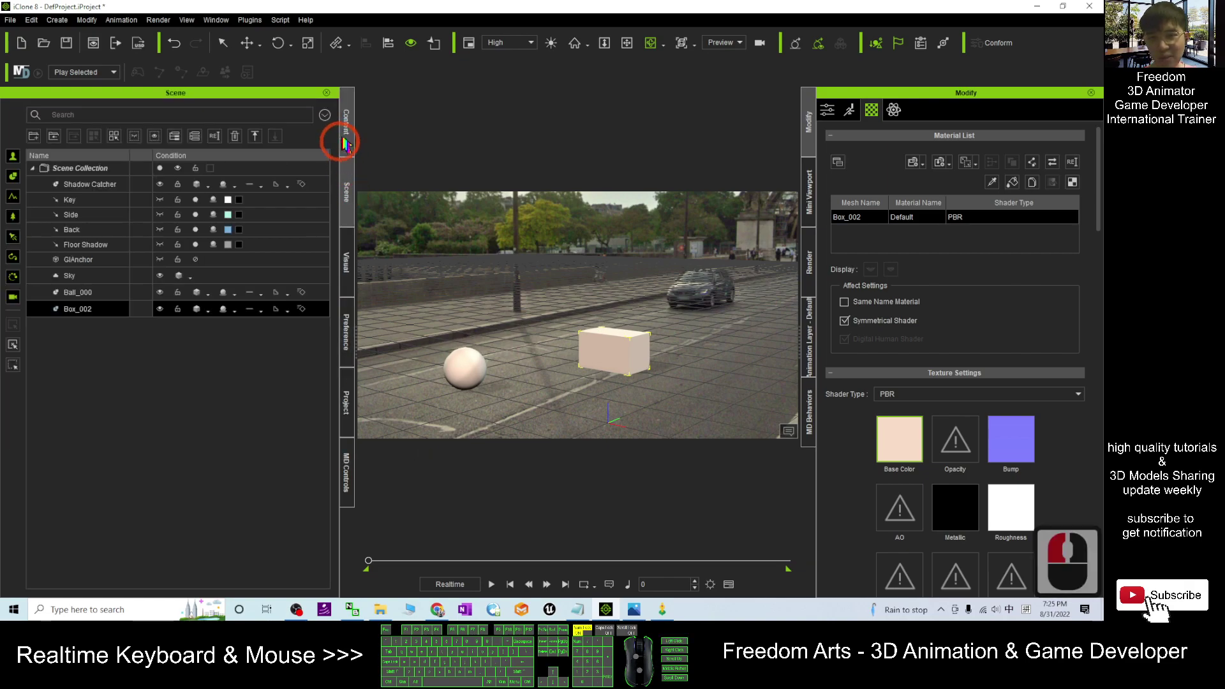
left_click(346, 187)
left_click(61, 351)
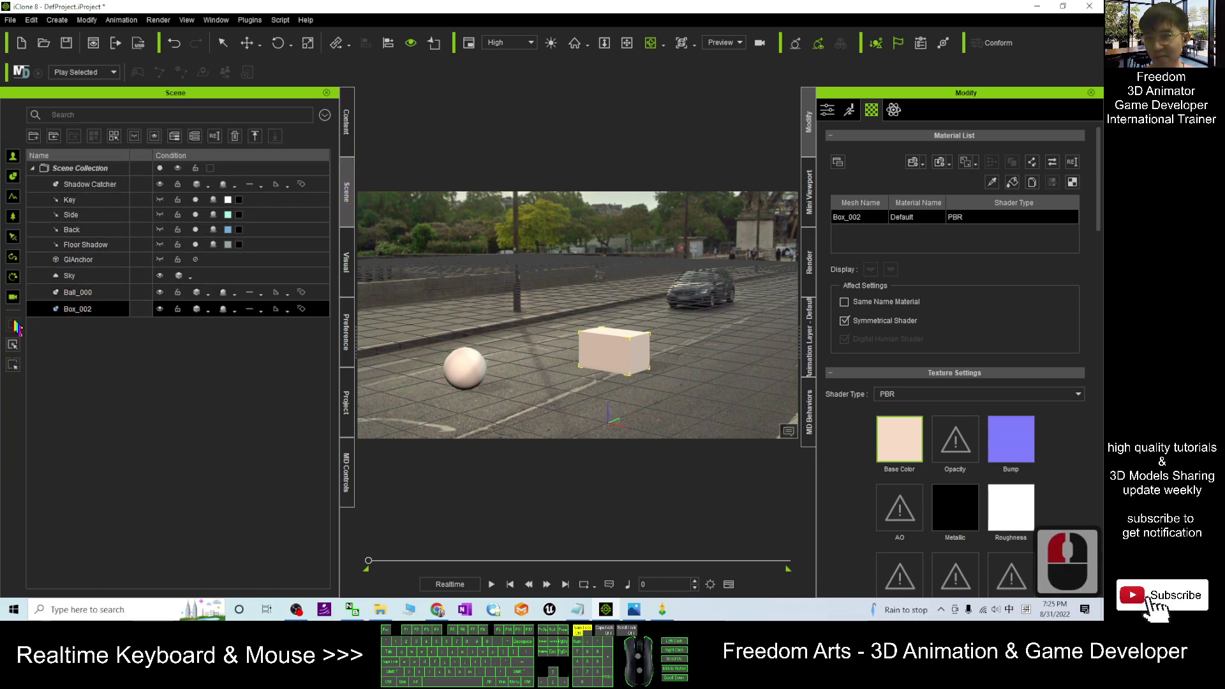
left_click(12, 238)
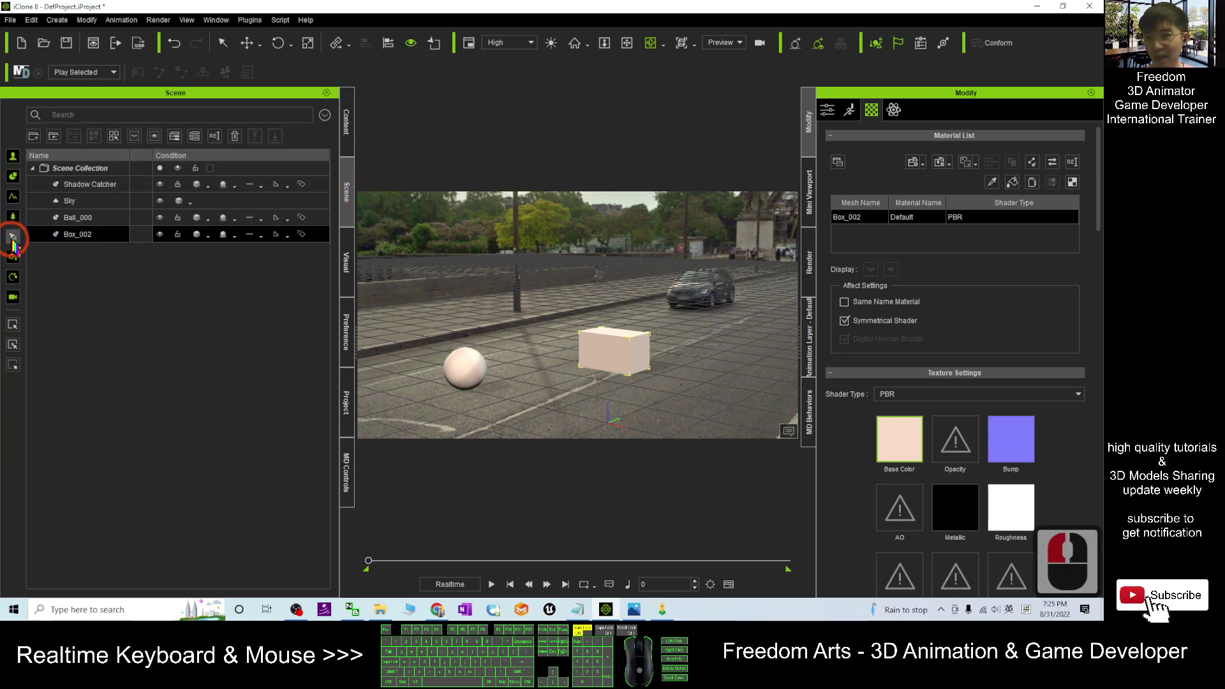
left_click(224, 188)
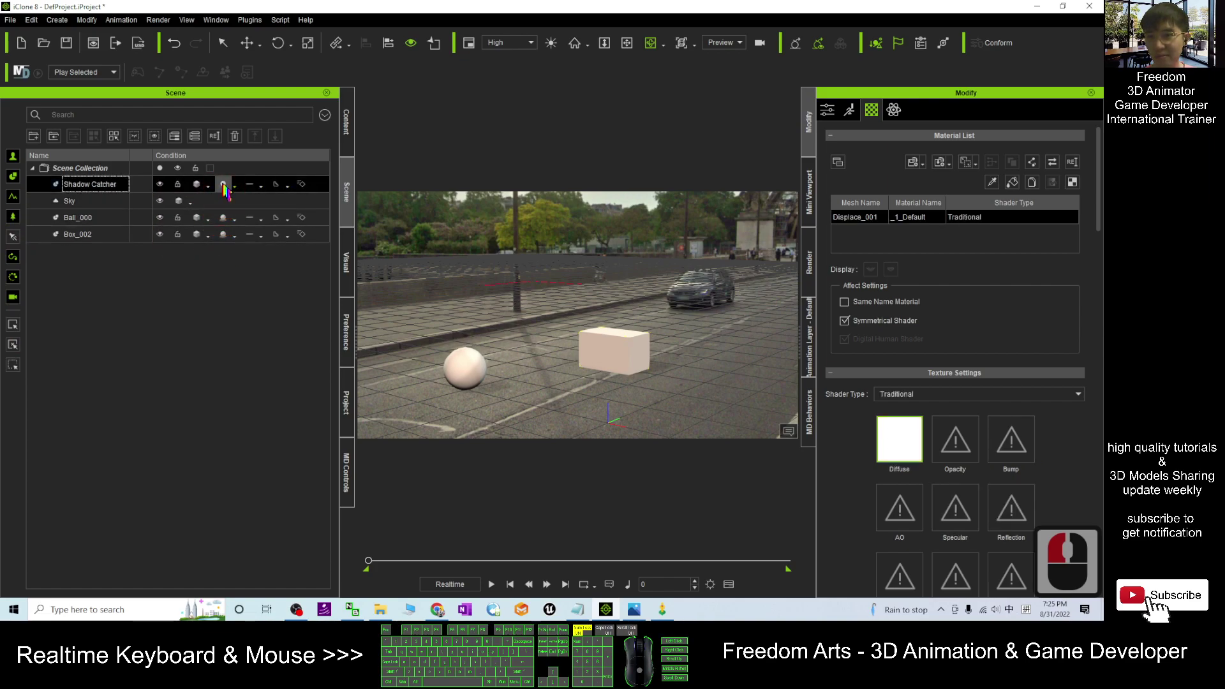
left_click(225, 188)
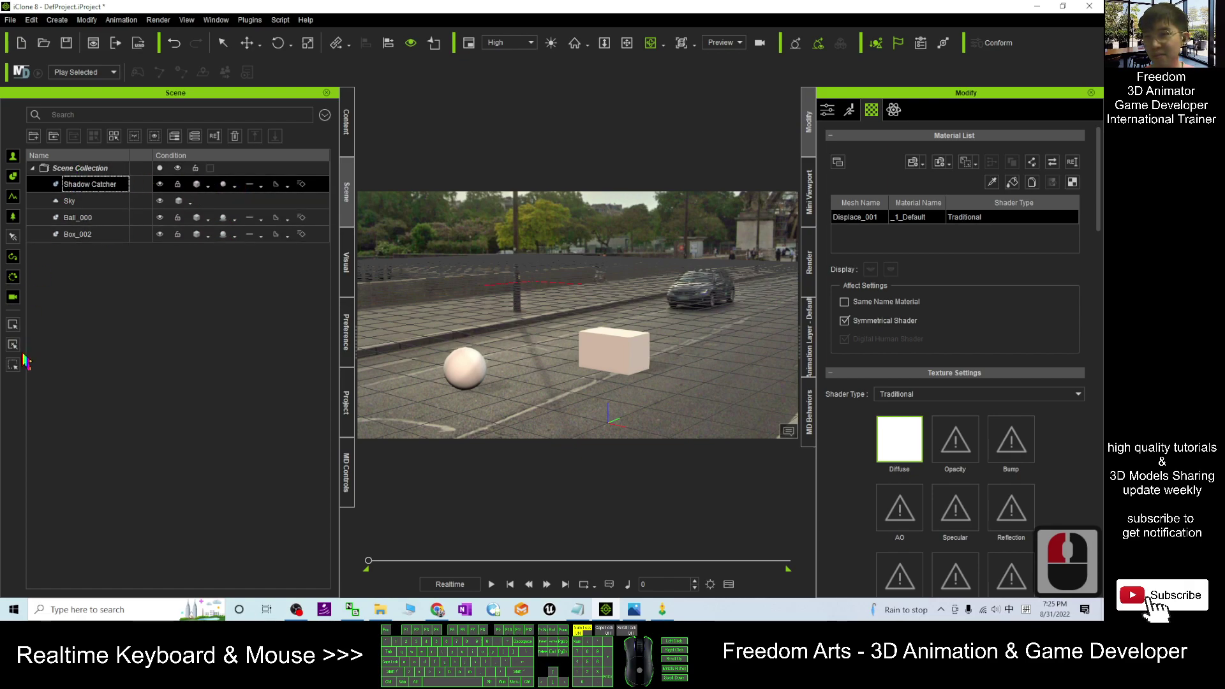
- Show the lights in the scene list again and deactivate the Key, Side, Back and Floor Shadow lights
left_click(14, 255)
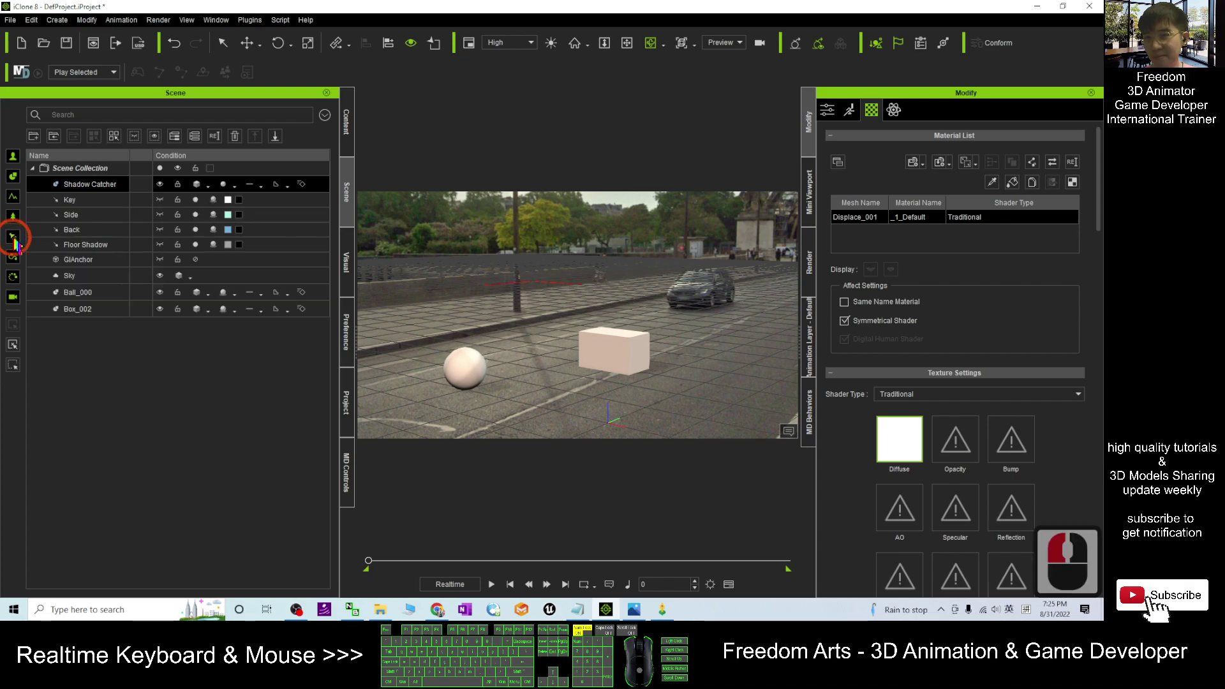
left_click(195, 200)
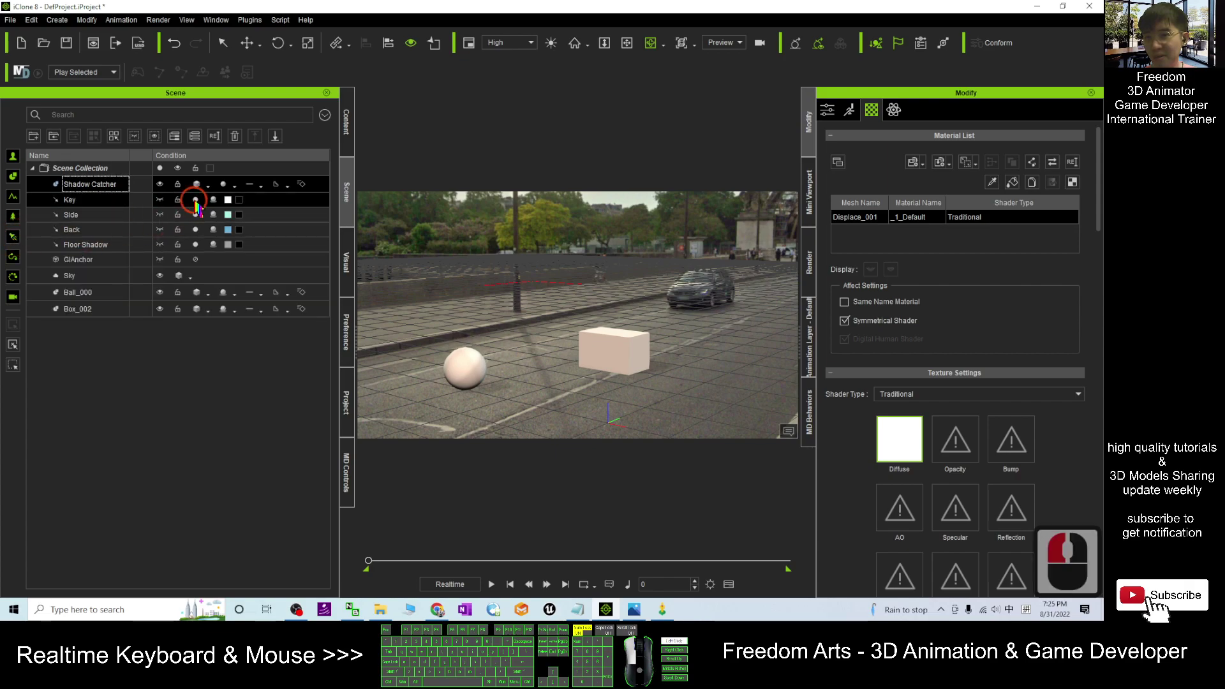
left_click(195, 215)
left_click(195, 229)
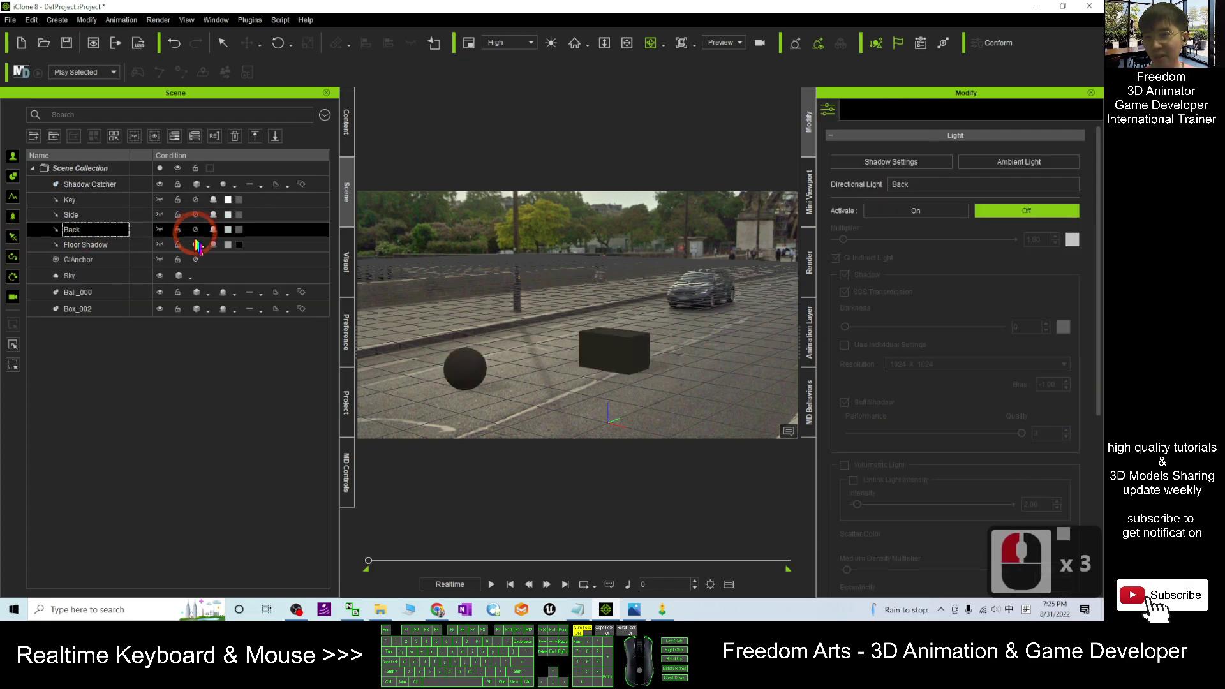
left_click(195, 244)
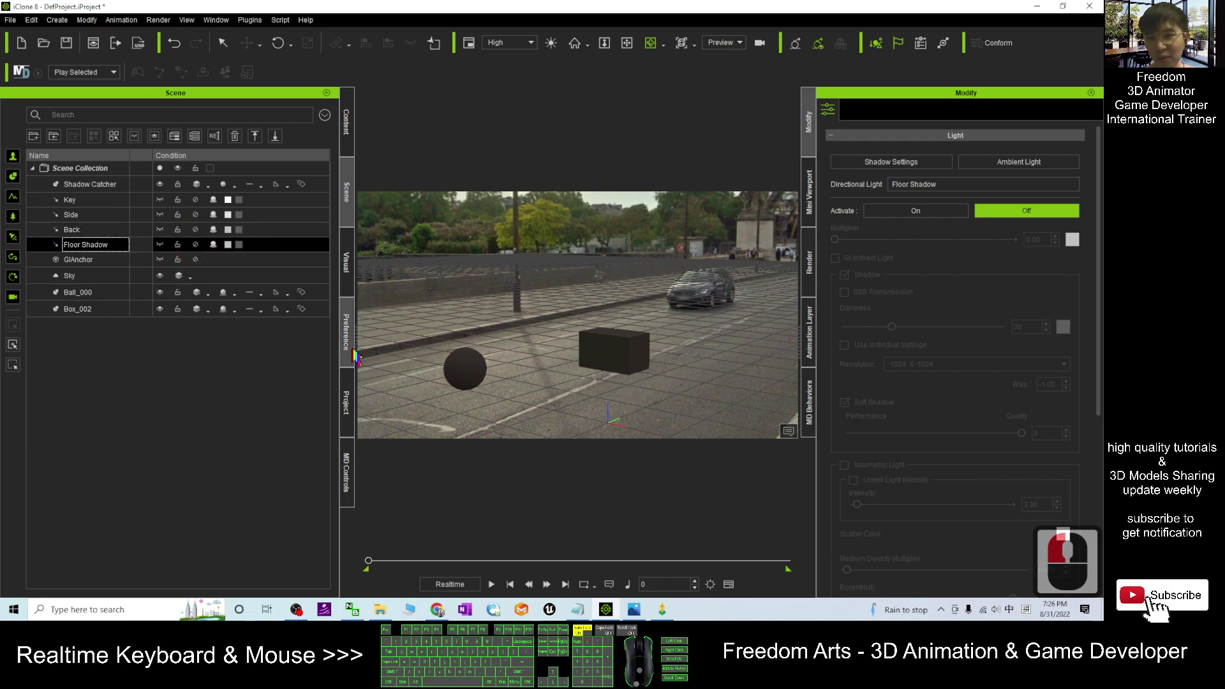
- Raise the Image Based Lighting strength to 104 in the Visual settings
left_click(342, 258)
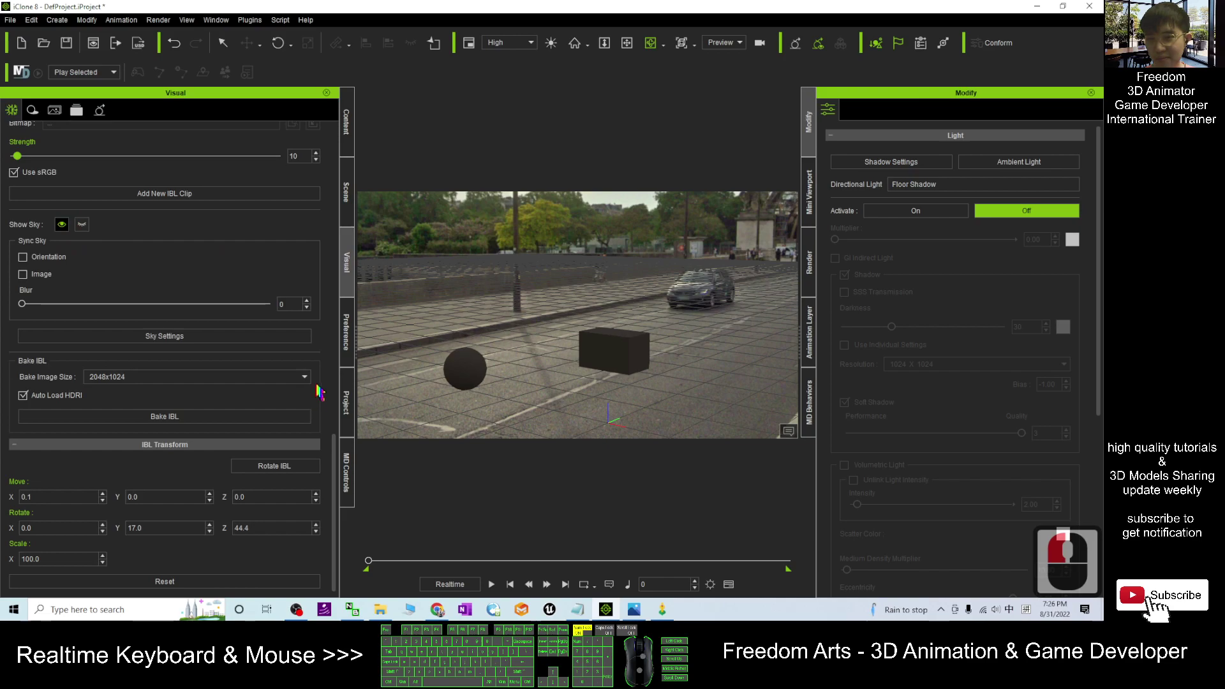
scroll(325, 320, "up", 5)
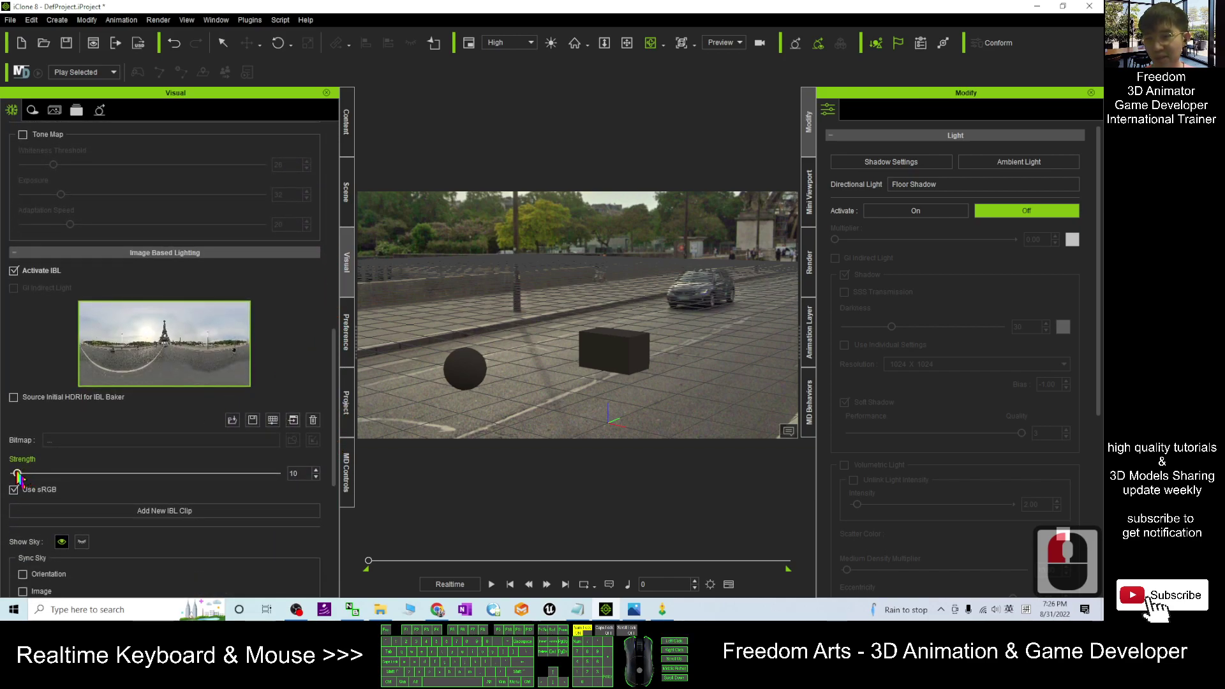
left_click_drag(17, 474, 45, 470)
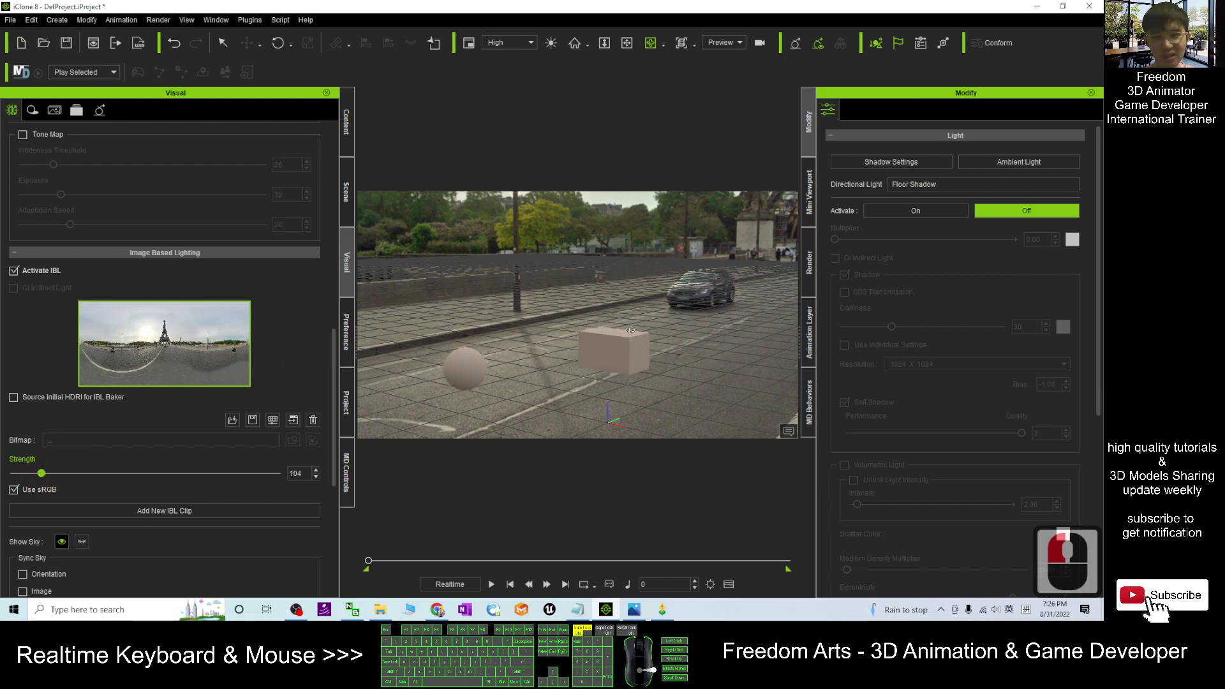
- Raise the IBL Transform X rotation in small increments to 2.2
scroll(649, 327, "down", 2)
key("c")
left_click_drag(628, 320, 630, 348)
scroll(85, 426, "down", 7)
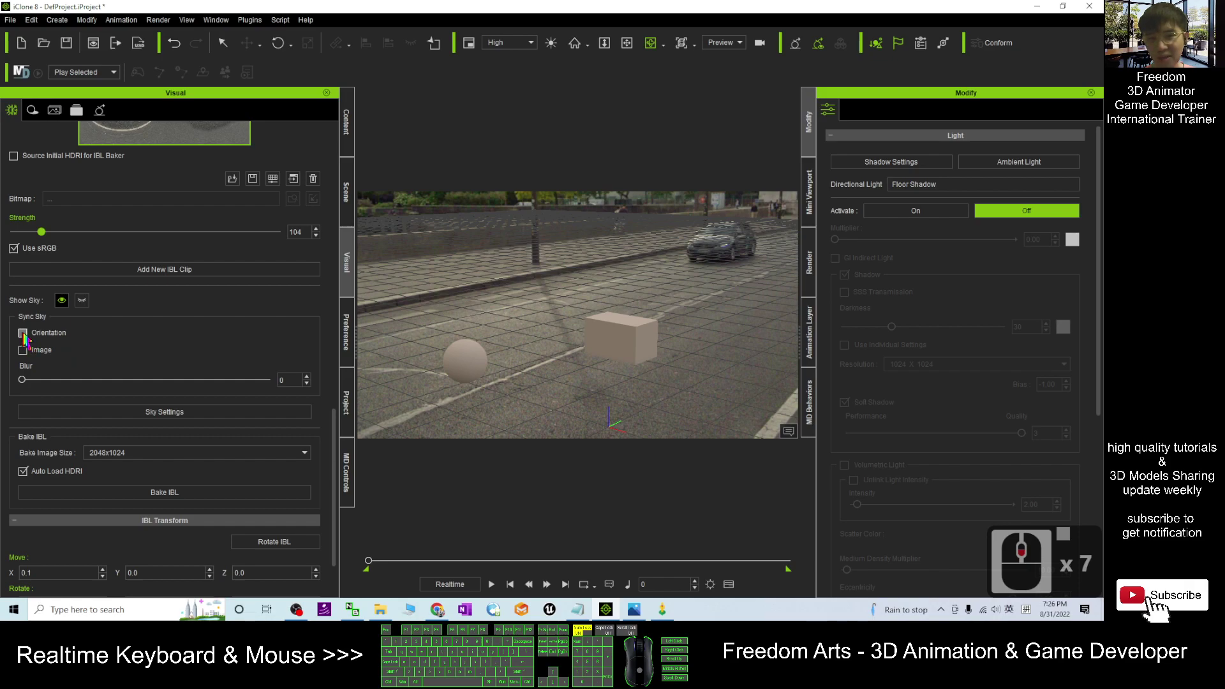
scroll(128, 451, "down", 4)
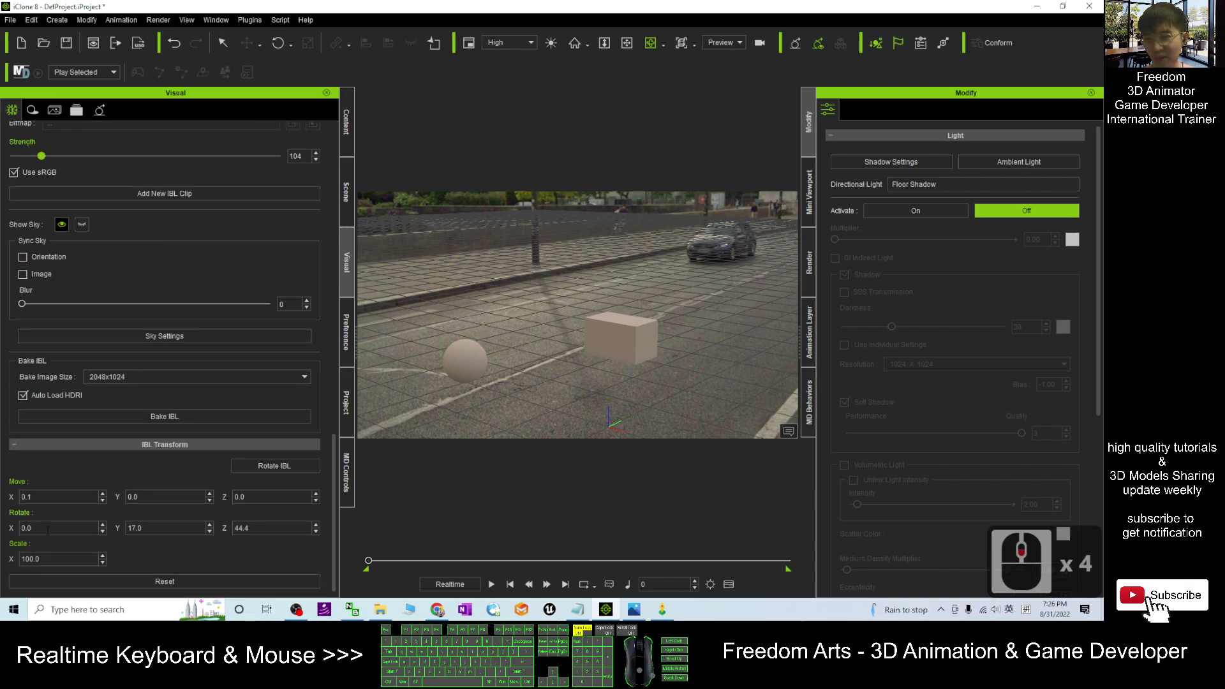
left_click(102, 525)
left_click(103, 524)
left_click(102, 525)
left_click(102, 525)
left_click(102, 525)
left_click(102, 524)
left_click(102, 525)
left_click(102, 524)
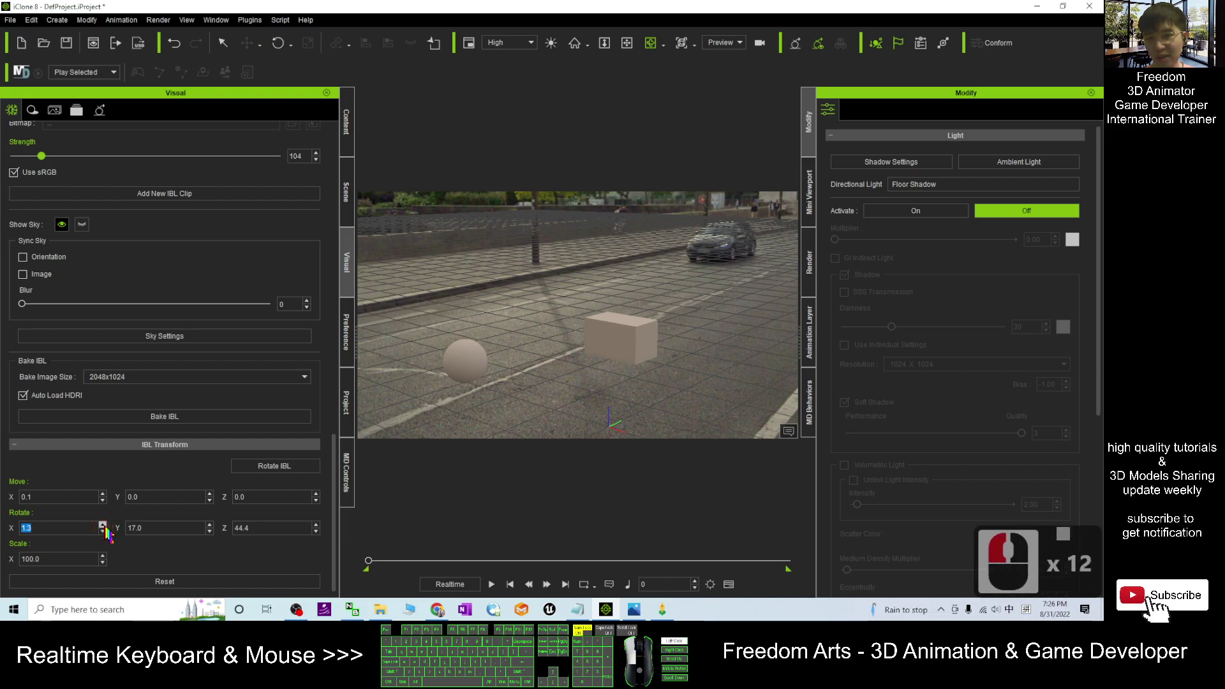
left_click(102, 525)
left_click(102, 524)
left_click(103, 524)
left_click(102, 524)
left_click(102, 524)
left_click(102, 524)
left_click(102, 524)
left_click(102, 524)
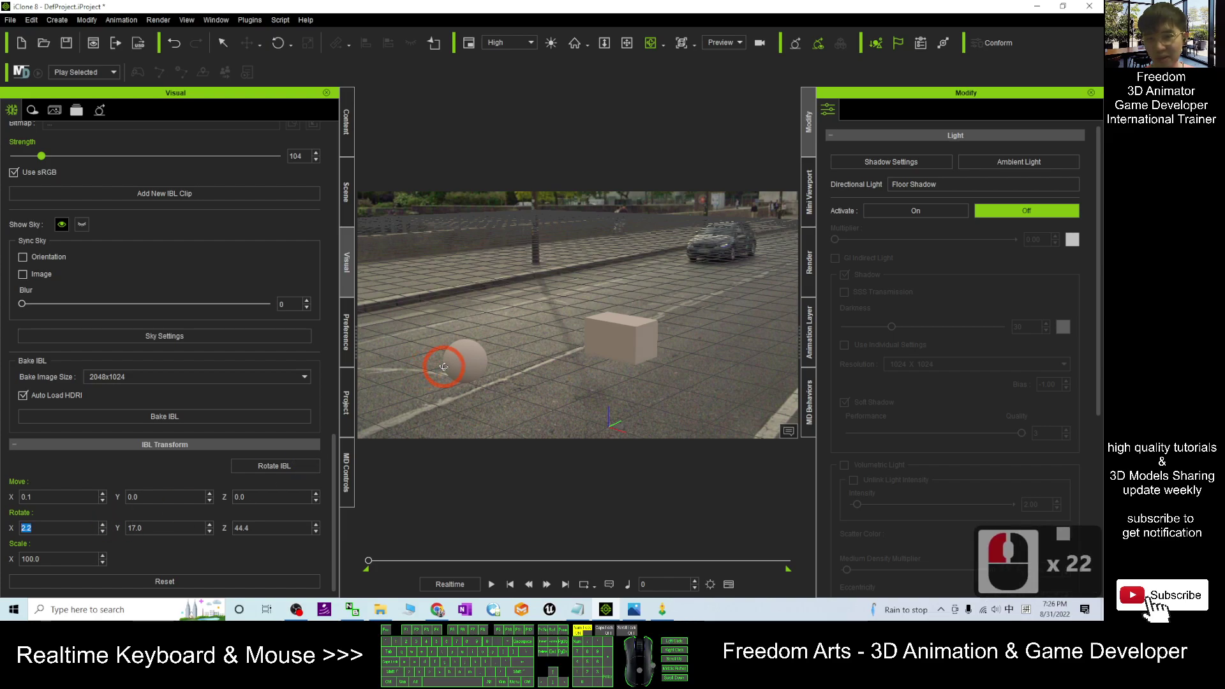
- Select the ball, frame both props in view, and set the IBL X rotation to 90
double_click(454, 364)
key("c")
left_click_drag(450, 366, 719, 363)
left_click_drag(577, 360, 682, 358)
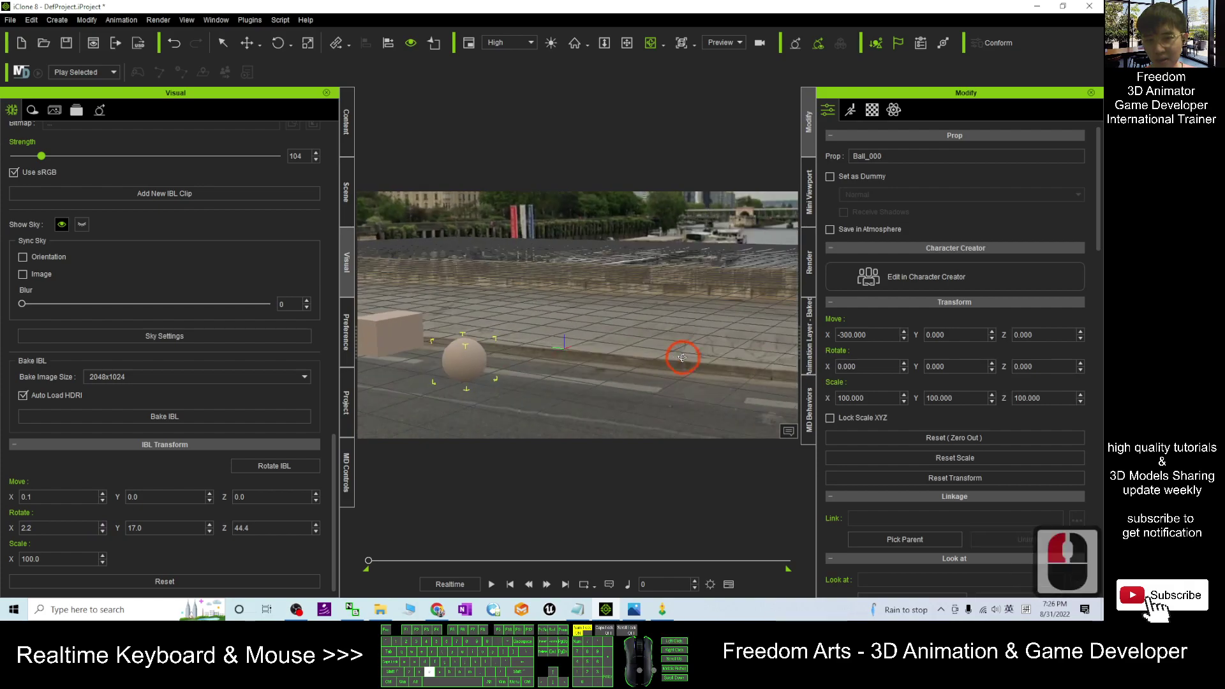
scroll(461, 358, "up", 1)
key("x")
left_click_drag(447, 359, 566, 361)
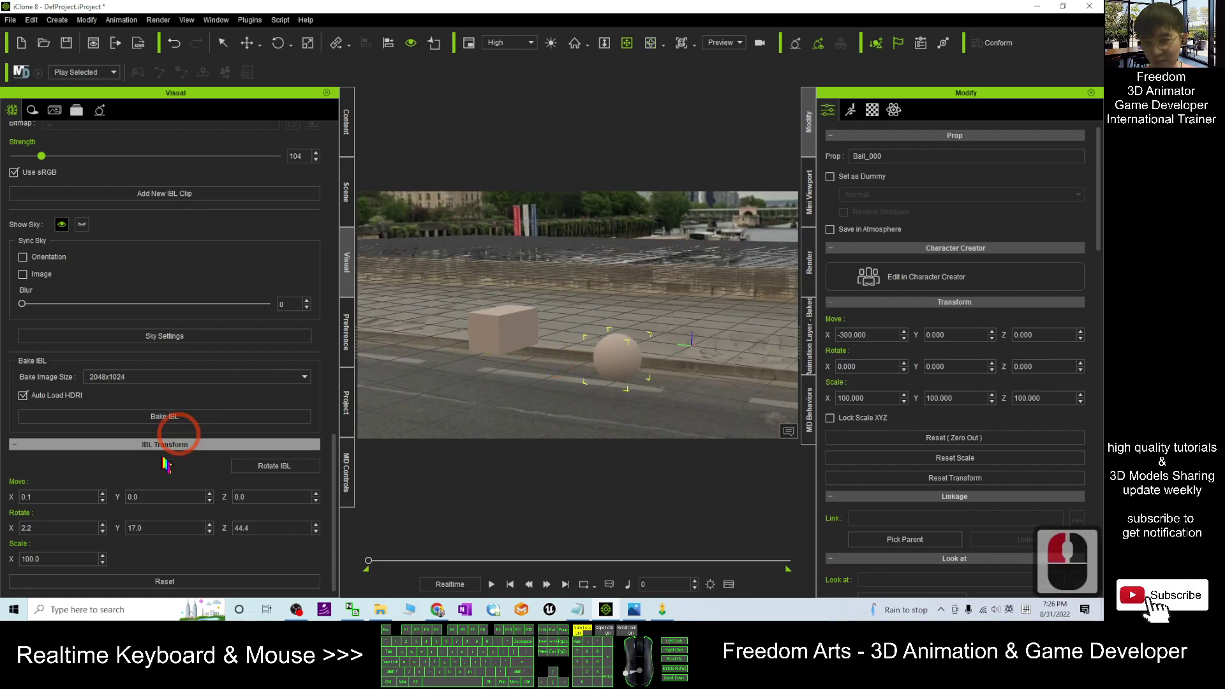
double_click(28, 528)
type("90")
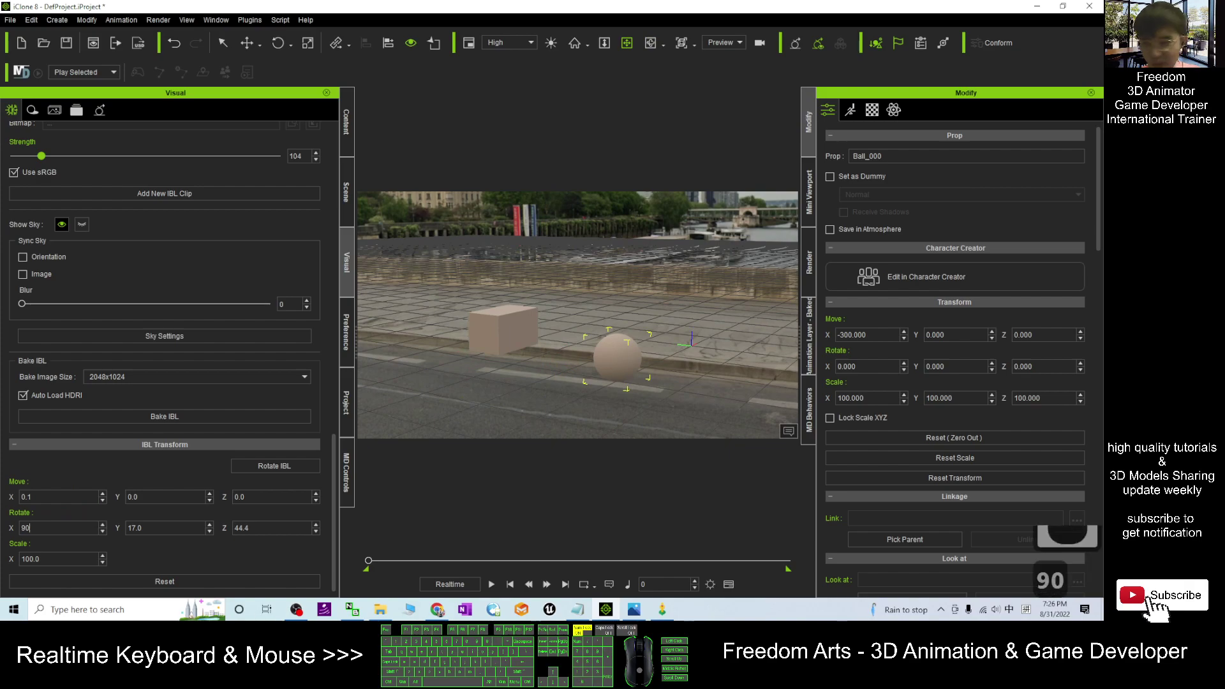
key("Return")
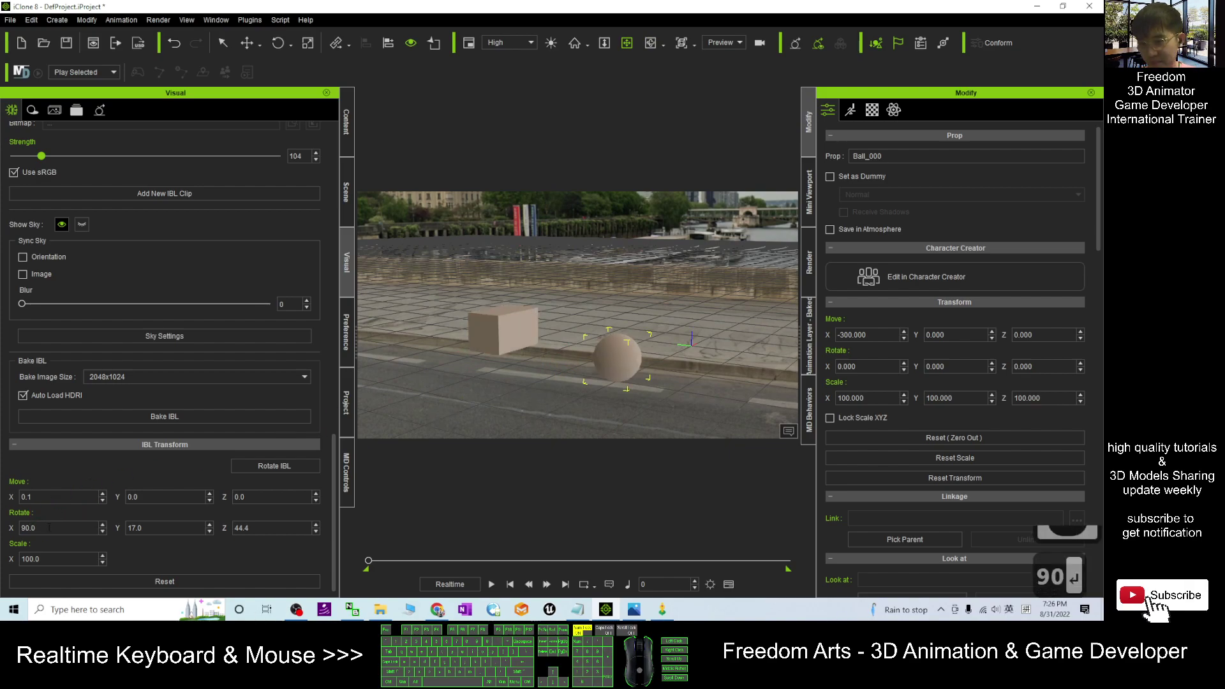
- Set the IBL X rotation to 270 and check the shading on the ball and box from other angles
left_click(133, 504)
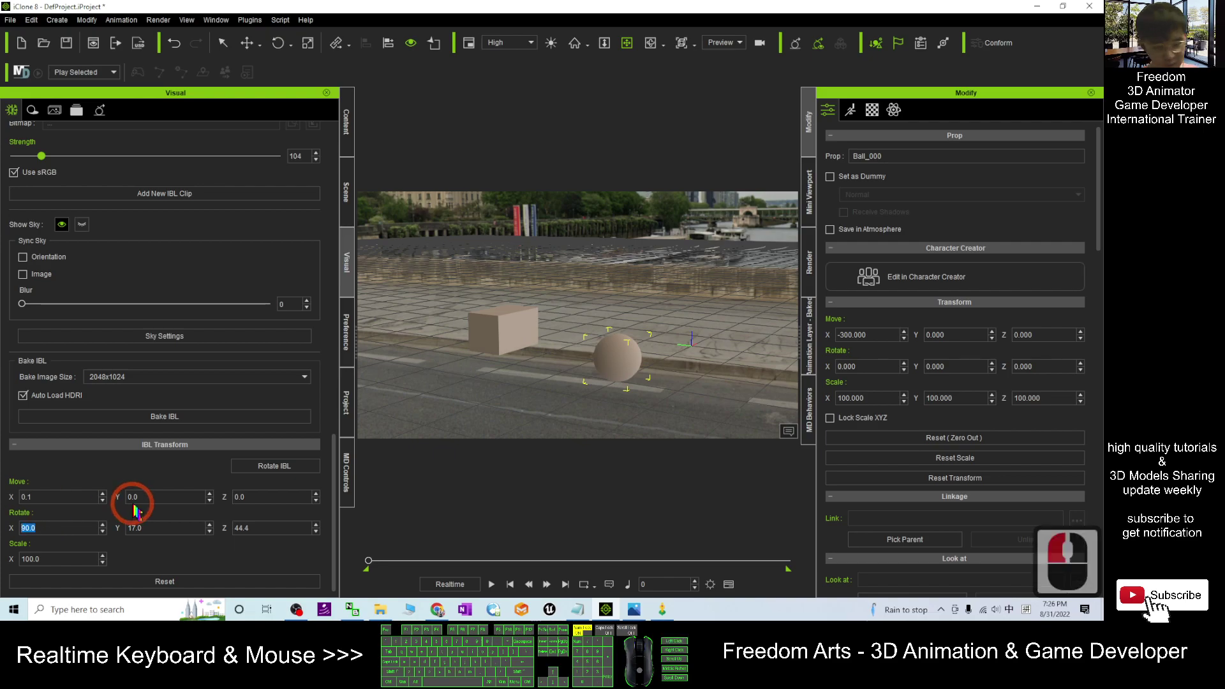
type("270")
key("Return")
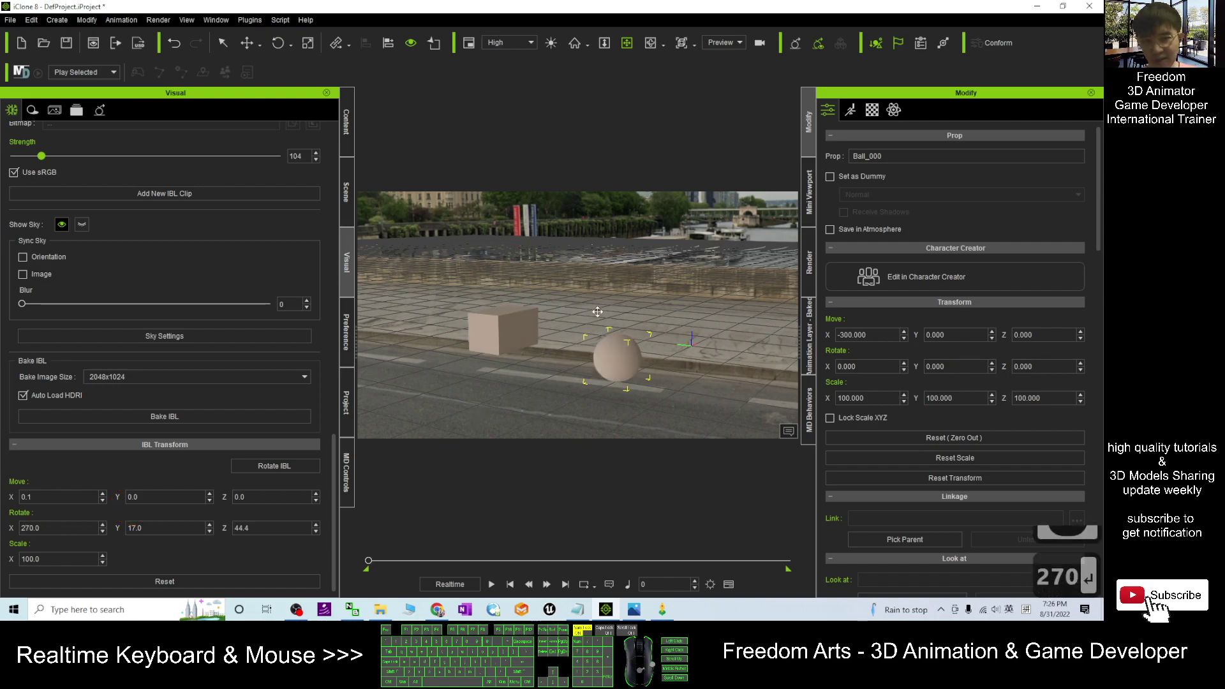
key("c")
left_click_drag(597, 311, 402, 355)
left_click_drag(647, 374, 468, 230)
key("c")
left_click_drag(555, 274, 837, 381)
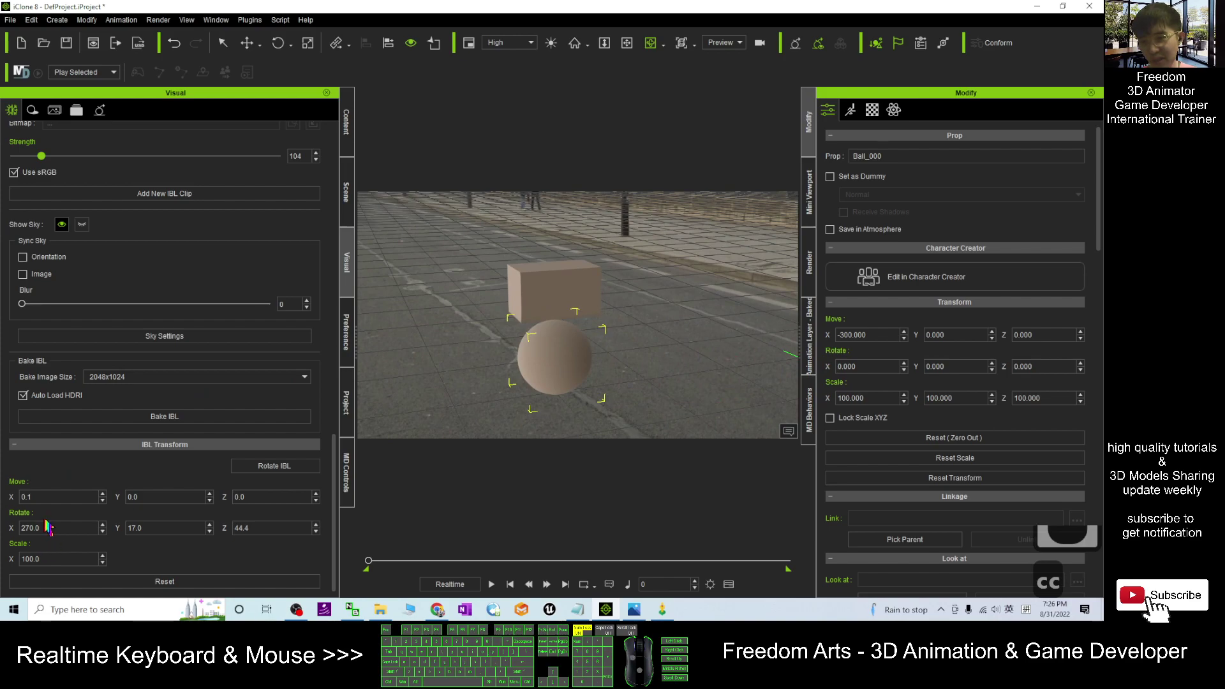
- Try synchronizing the sky's orientation with the IBL, and undo that change
left_click(23, 258)
key("c")
left_click_drag(688, 346, 511, 315)
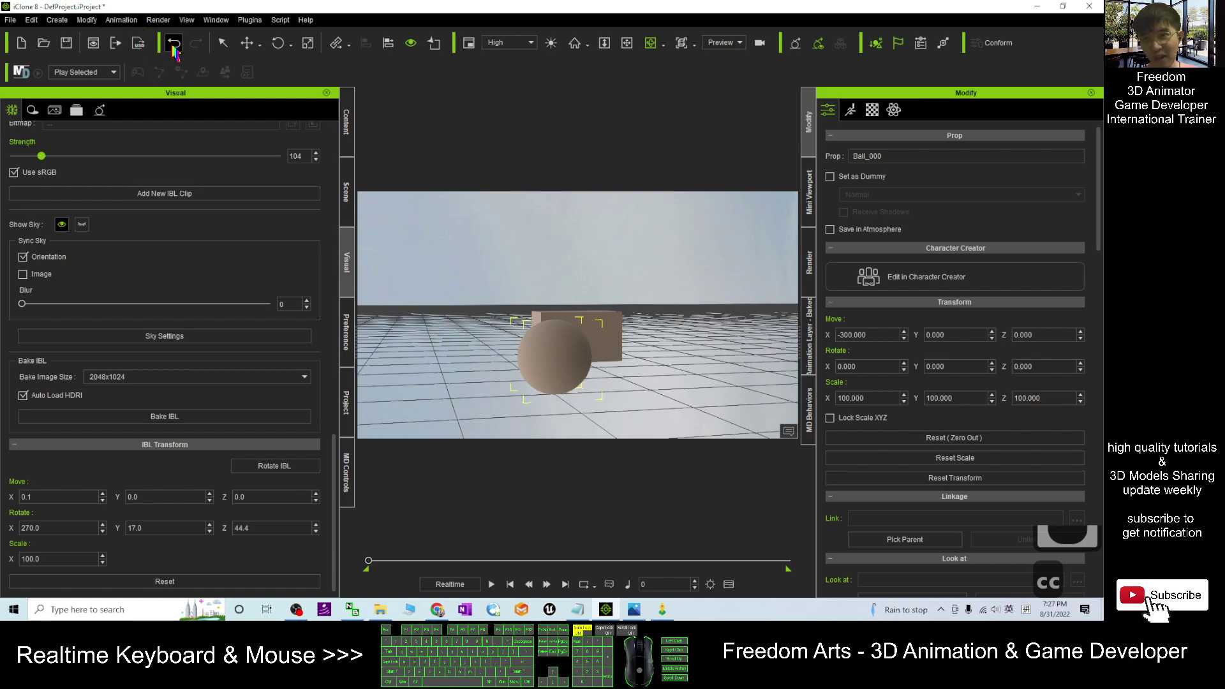
left_click(173, 47)
key("c")
left_click_drag(599, 329, 698, 389)
- Examine the shading on the ball and box from several angles, and switch to the cover.jpg image in the photo viewer
left_click(634, 610)
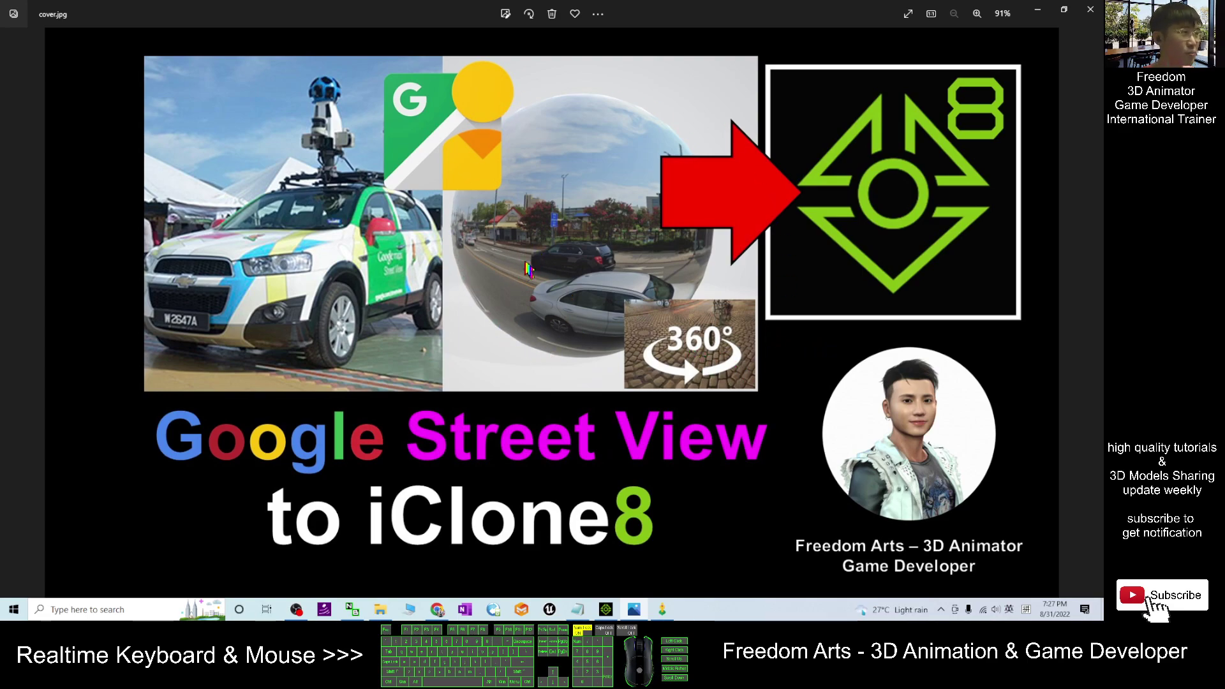
left_click(606, 609)
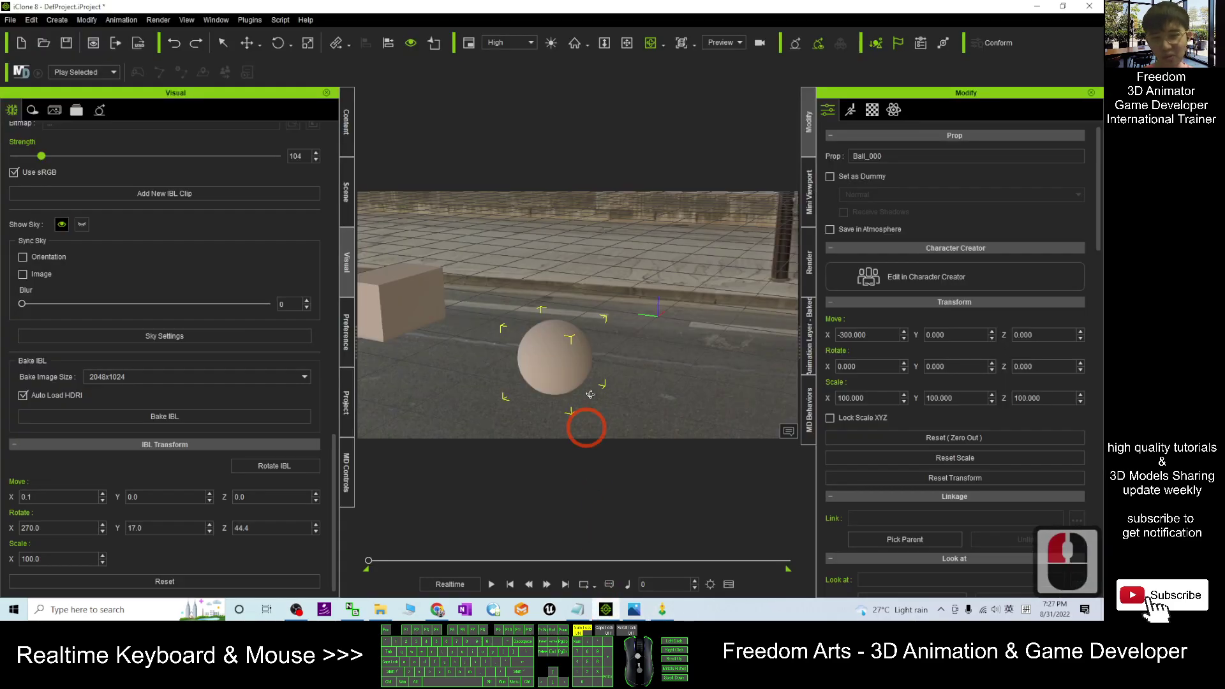
left_click_drag(310, 250, 390, 374)
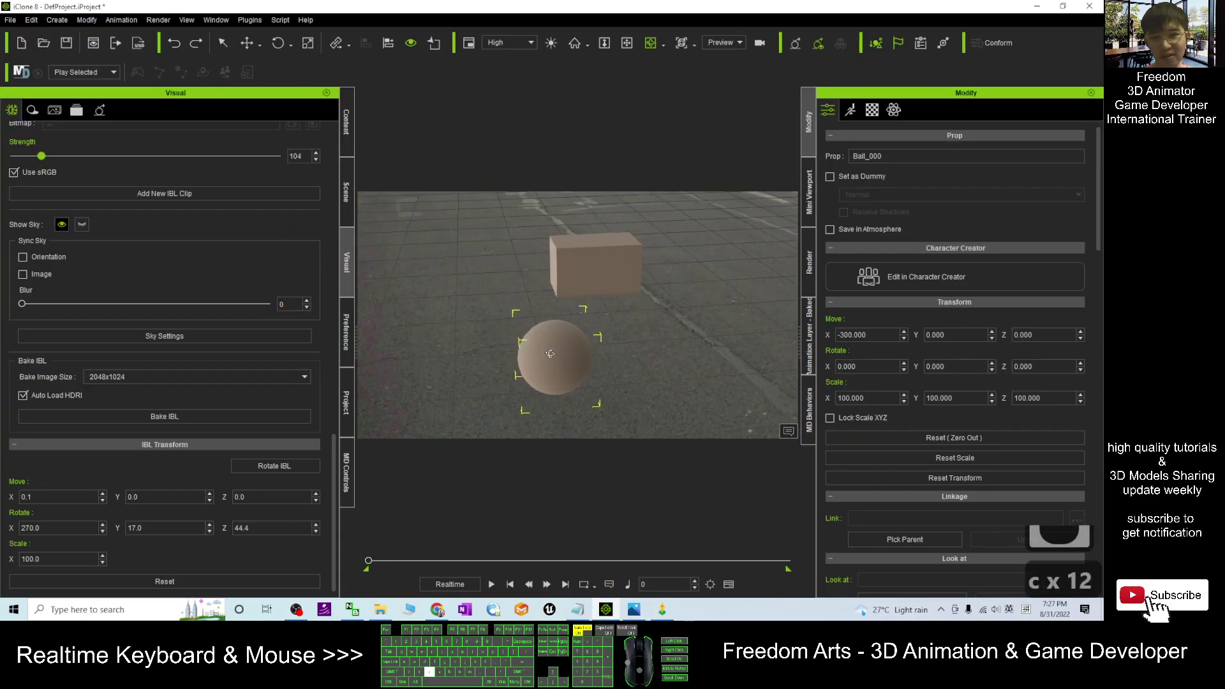
left_click_drag(667, 332, 578, 271)
right_click_drag(578, 271, 587, 358)
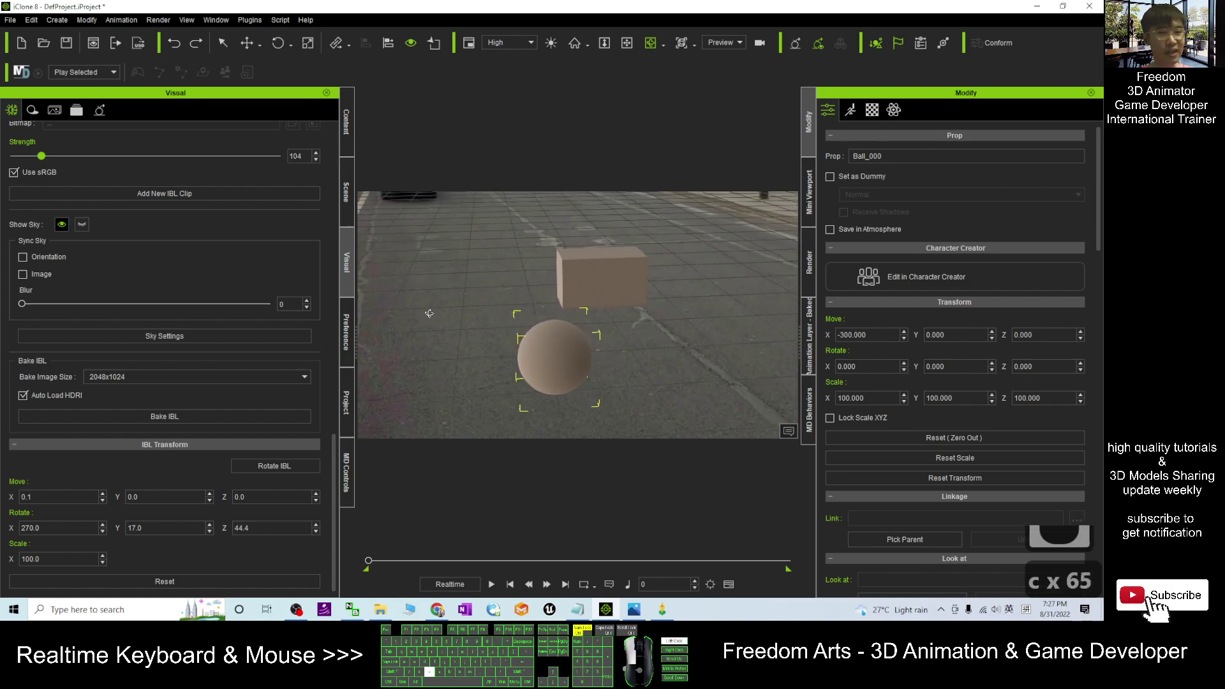
left_click(636, 610)
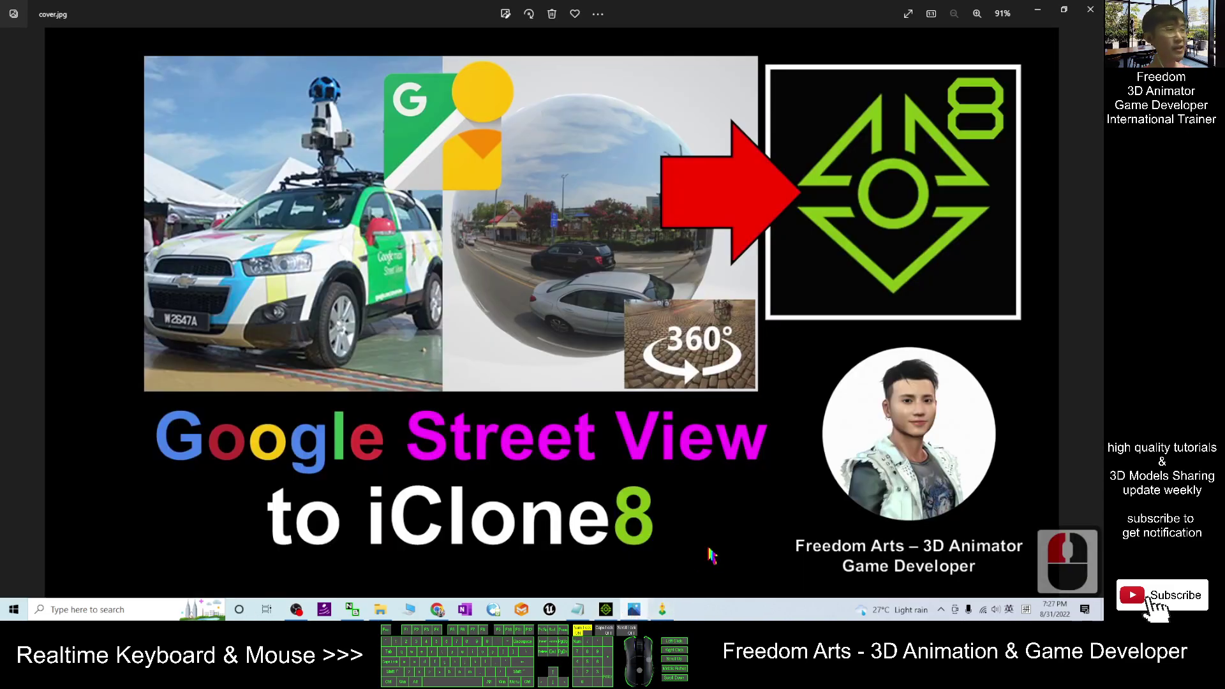